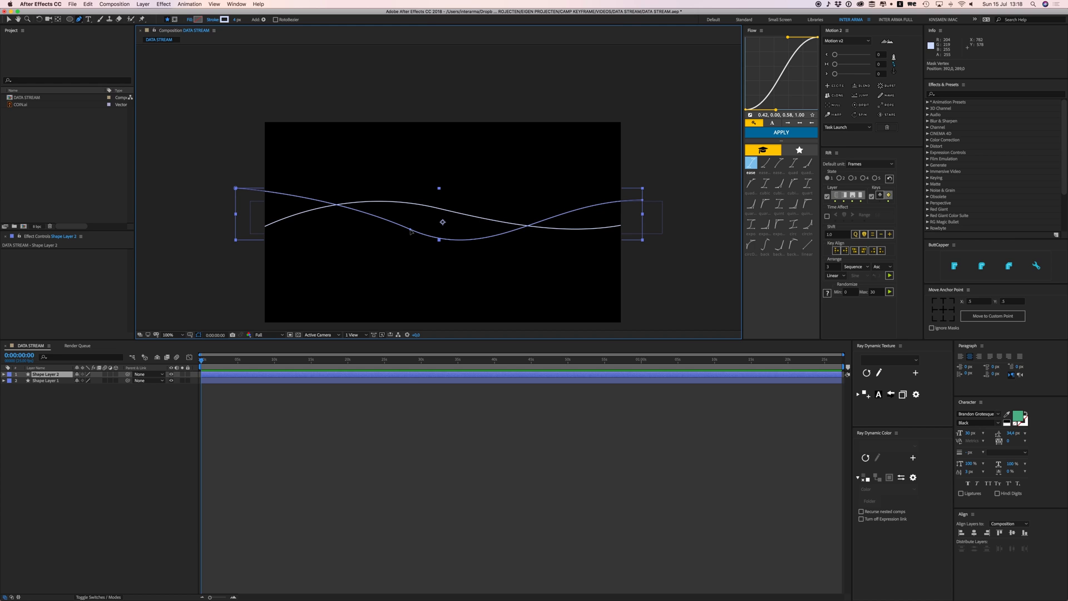
# Step: Smooth the second wave by adding a curved middle vertex and adjusting its vertex and handle positions
pyautogui.moveTo(410, 232); pyautogui.dragTo(490, 259)
pyautogui.press('v')
pyautogui.moveTo(413, 231); pyautogui.dragTo(405, 224)
pyautogui.moveTo(319, 190); pyautogui.dragTo(310, 186)
pyautogui.click(472, 435)
# Step: Draw a third open wave across the composition with the Pen tool, rising at the middle and descending past the right edge
pyautogui.press('g')
pyautogui.click(261, 247)
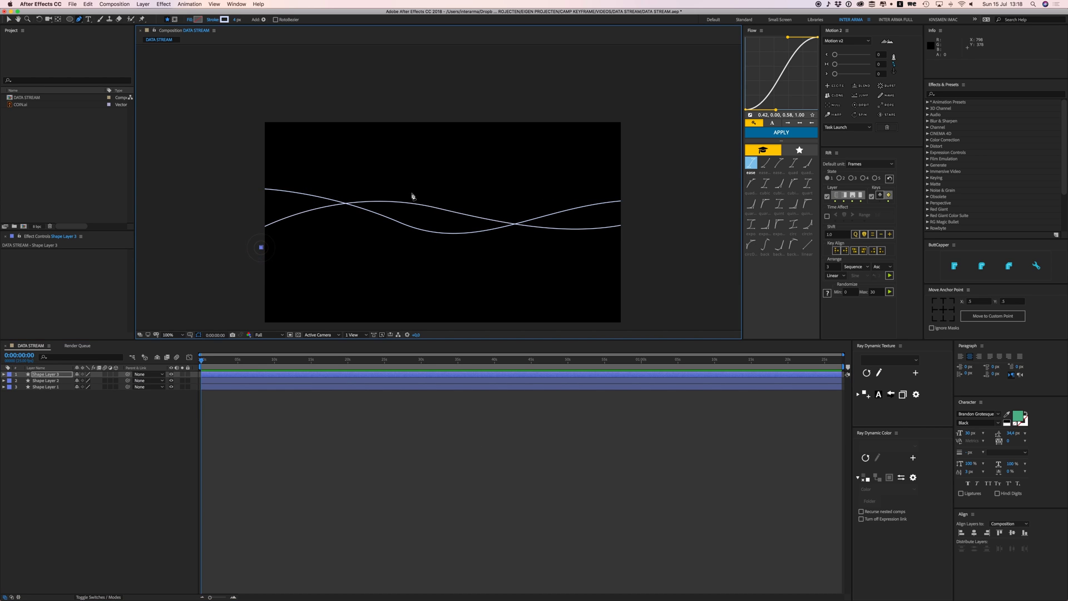
pyautogui.moveTo(413, 197); pyautogui.dragTo(479, 172)
pyautogui.moveTo(640, 229); pyautogui.dragTo(735, 252)
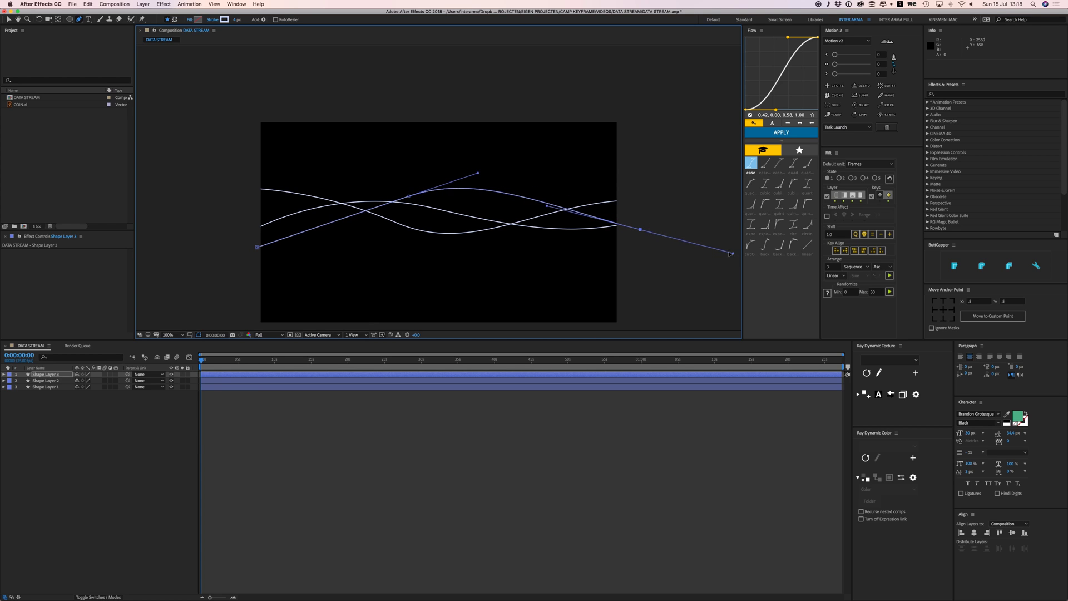
# Step: Refine the third wave's vertices and handles, extending both of its ends further outside the frame
pyautogui.press('v')
pyautogui.moveTo(257, 247); pyautogui.dragTo(219, 245)
pyautogui.moveTo(339, 220); pyautogui.dragTo(316, 230)
pyautogui.moveTo(407, 196); pyautogui.dragTo(400, 200)
pyautogui.moveTo(477, 170); pyautogui.dragTo(509, 175)
pyautogui.click(547, 208)
pyautogui.moveTo(641, 229); pyautogui.dragTo(671, 223)
pyautogui.click(566, 493)
# Step: Fit the composition in its viewer and enlarge the viewer by shrinking the timeline's height
pyautogui.moveTo(374, 169); pyautogui.dragTo(424, 198)
pyautogui.moveTo(373, 226); pyautogui.dragTo(406, 178)
pyautogui.scroll(2, 324, 181)
pyautogui.click(176, 335)
pyautogui.click(178, 362)
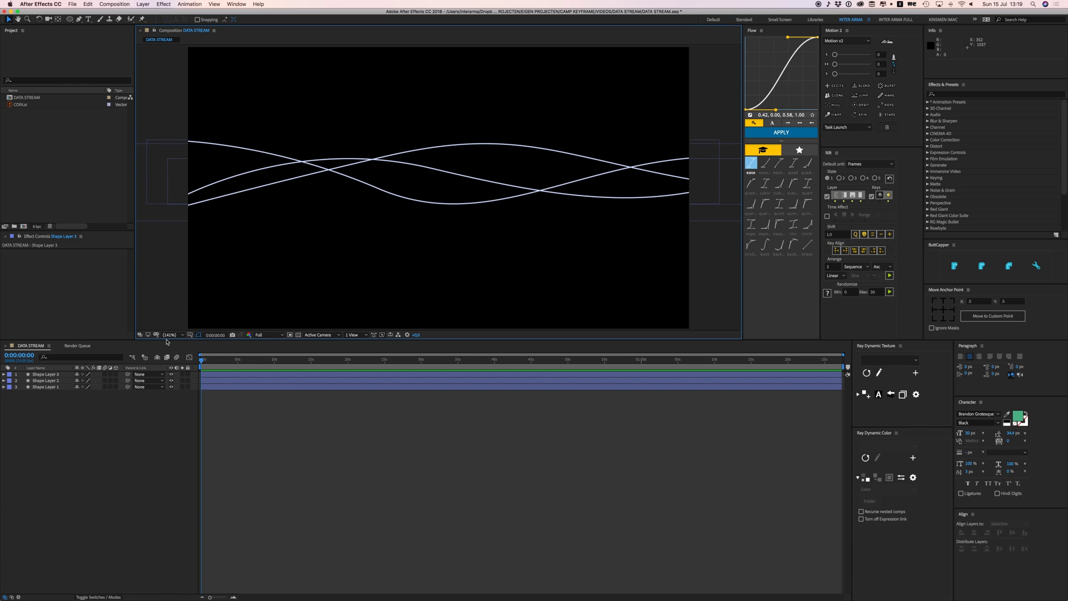
pyautogui.moveTo(170, 341); pyautogui.dragTo(172, 360)
pyautogui.moveTo(172, 399)
pyautogui.mouseDown()
pyautogui.moveTo(170, 445)
pyautogui.moveTo(169, 406)
pyautogui.mouseUp()
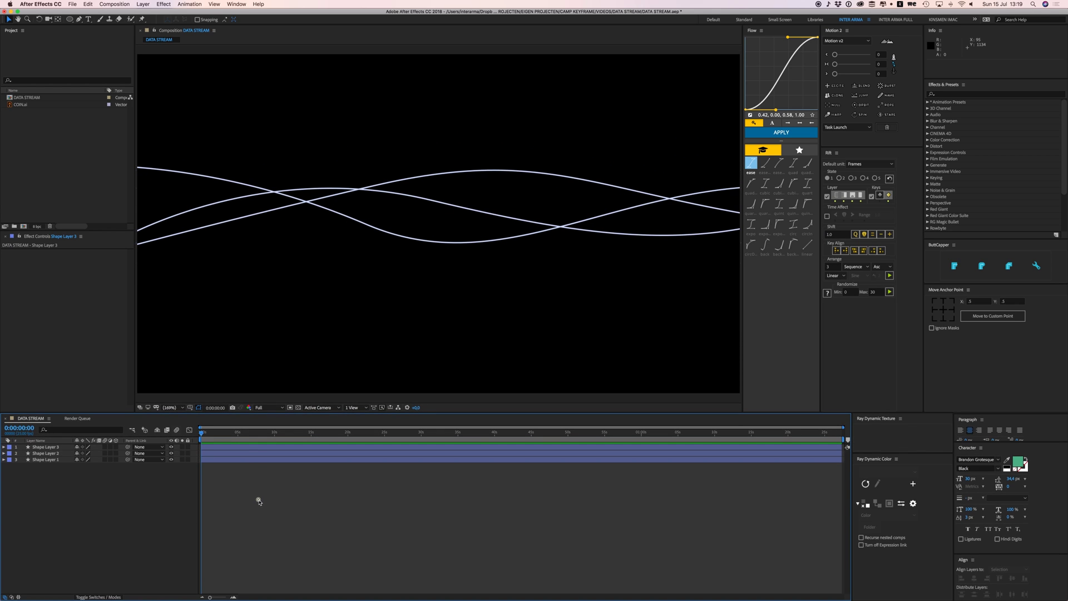
# Step: Add a dash to Shape Layer 1's stroke and set the dash length to 47
pyautogui.click(48, 453)
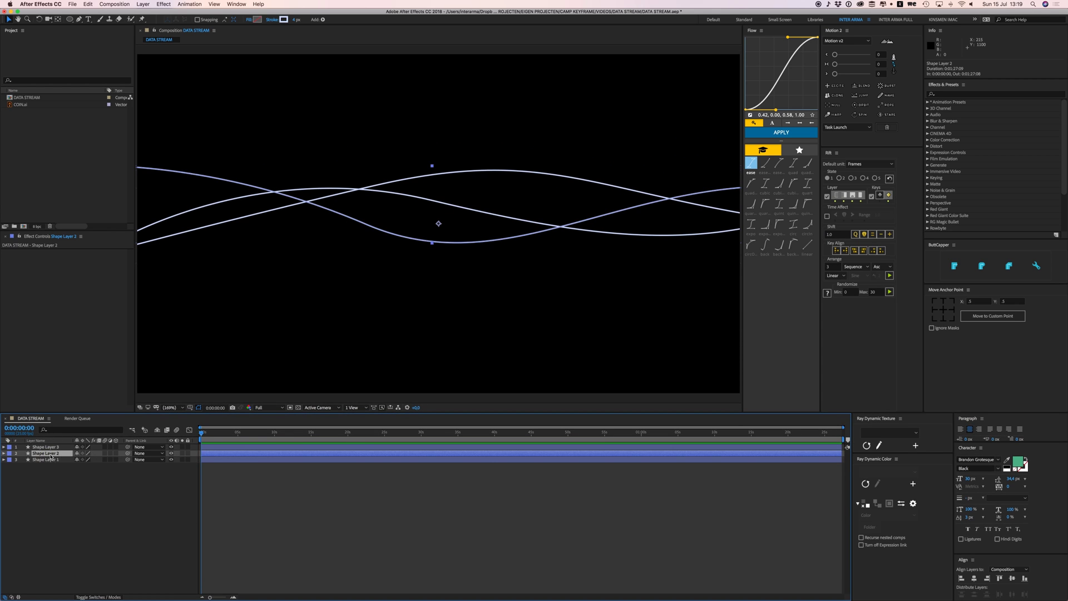
pyautogui.click(45, 460)
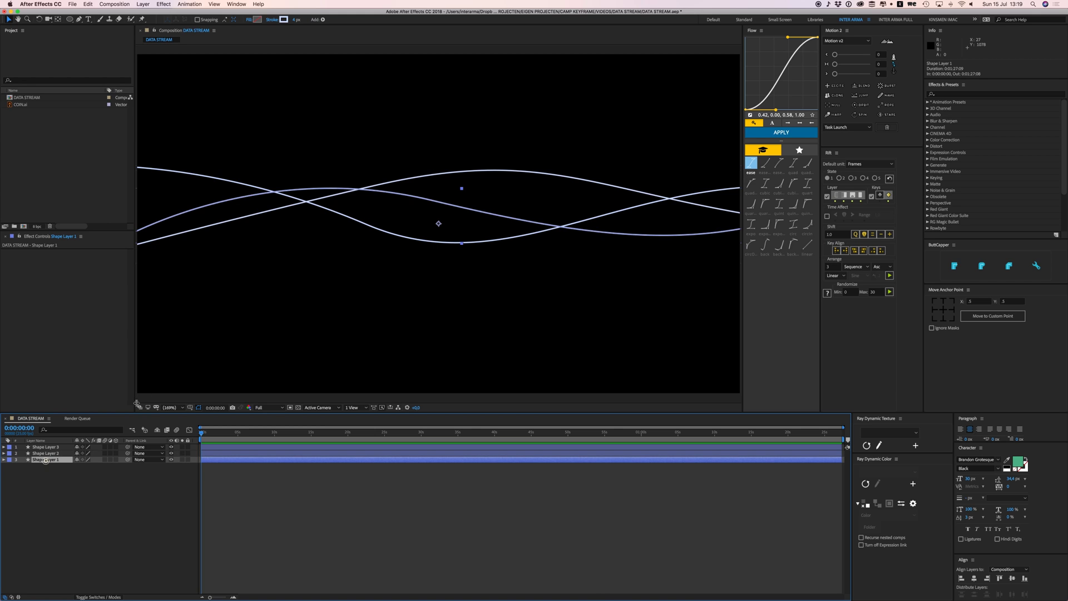
pyautogui.moveTo(232, 312); pyautogui.dragTo(288, 311)
pyautogui.click(4, 460)
pyautogui.click(10, 466)
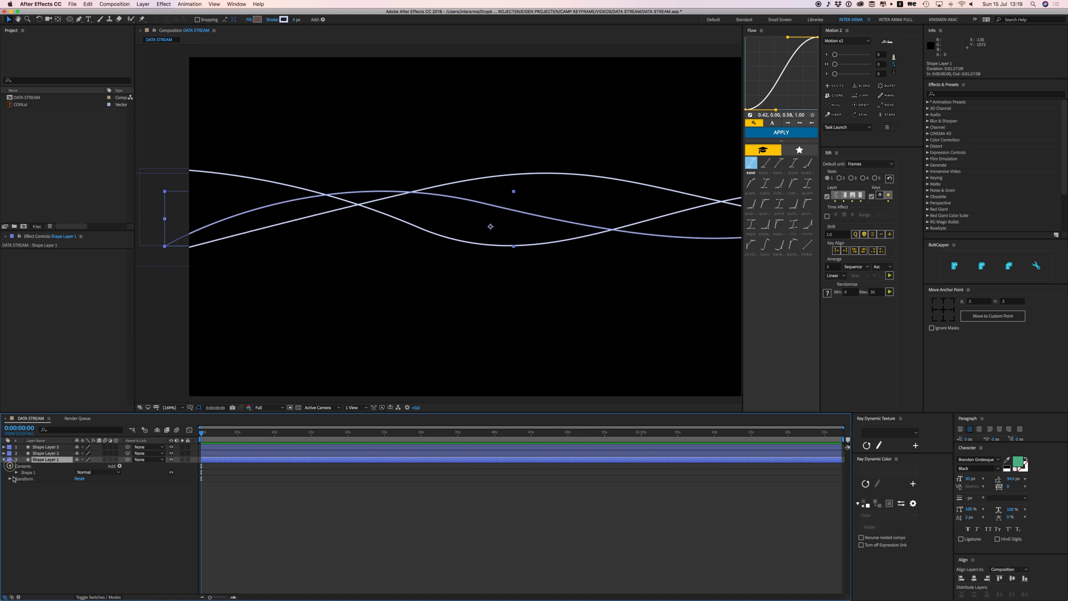
pyautogui.click(16, 473)
pyautogui.click(23, 485)
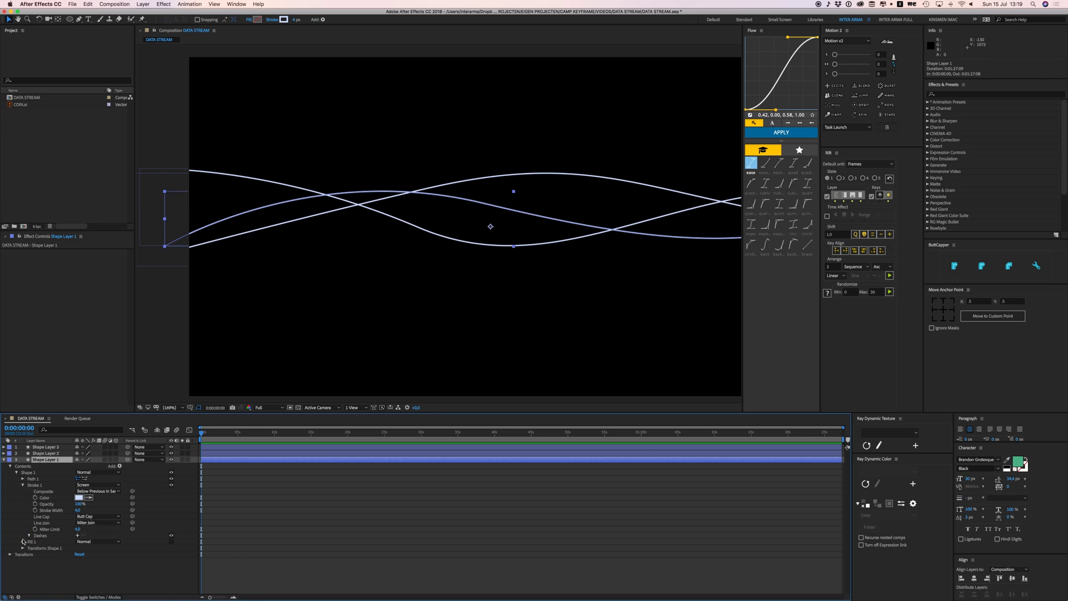
pyautogui.click(77, 536)
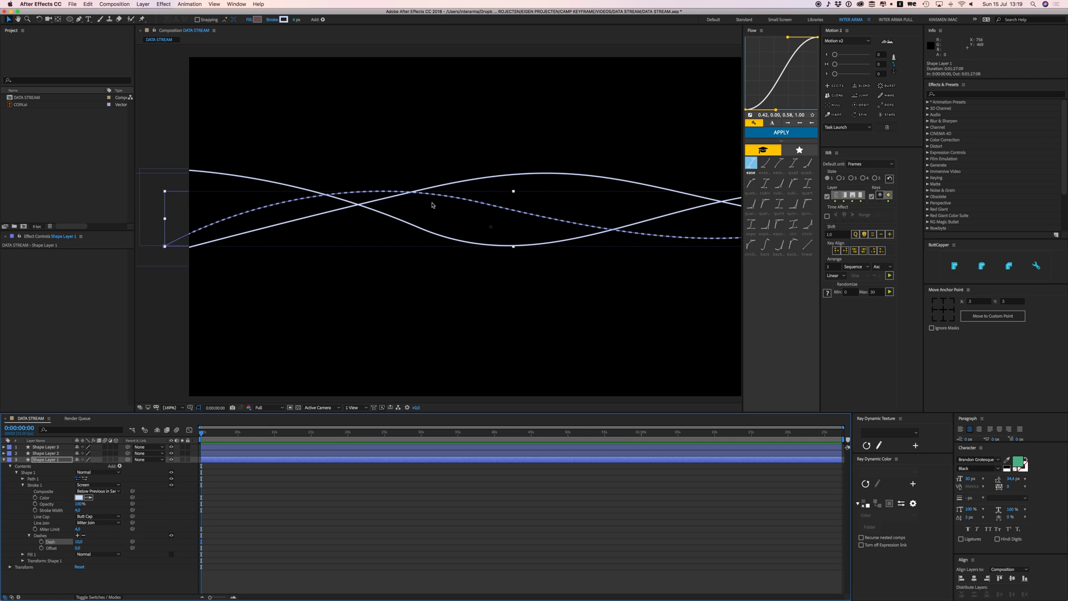
pyautogui.moveTo(81, 544); pyautogui.dragTo(94, 543)
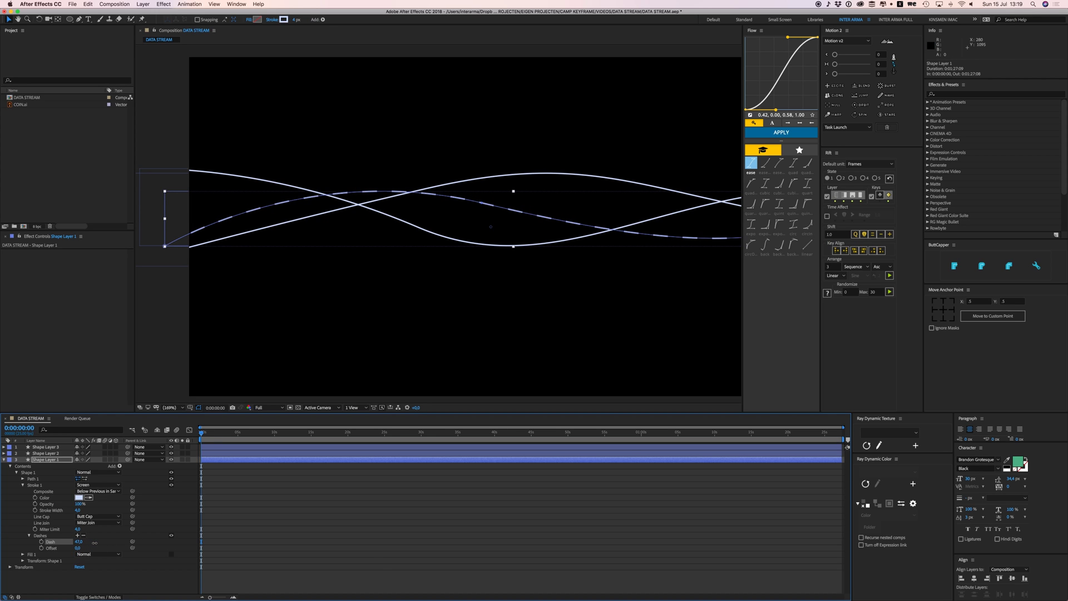
pyautogui.click(374, 560)
pyautogui.moveTo(496, 285); pyautogui.dragTo(433, 294)
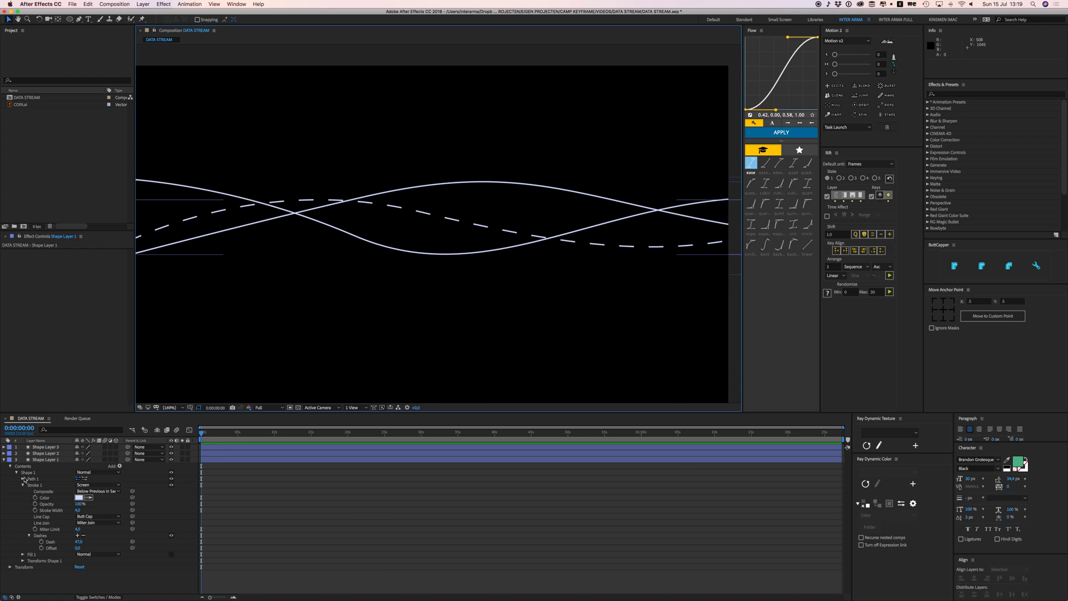
# Step: Add a dash and a gap to the stroke of Shape Layer 2
pyautogui.click(46, 453)
pyautogui.click(4, 453)
pyautogui.click(10, 460)
pyautogui.click(16, 466)
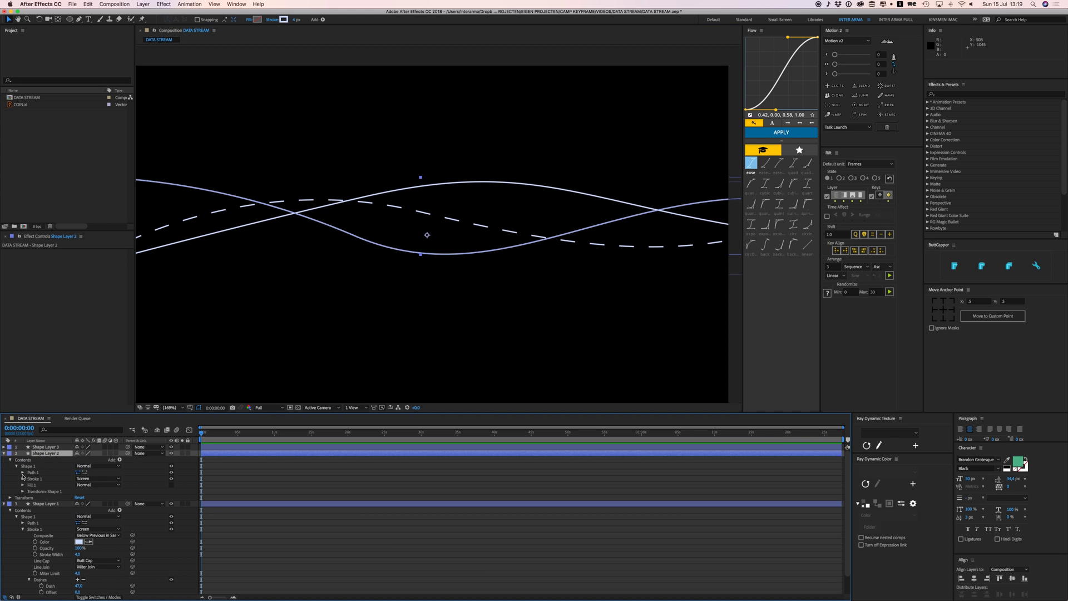
pyautogui.click(23, 479)
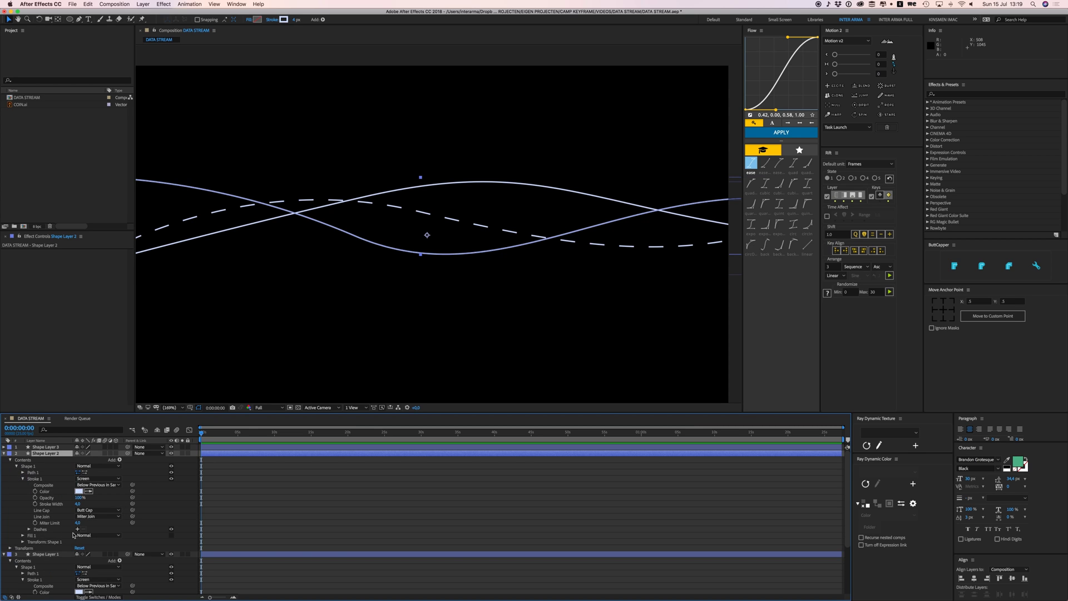
pyautogui.click(77, 529)
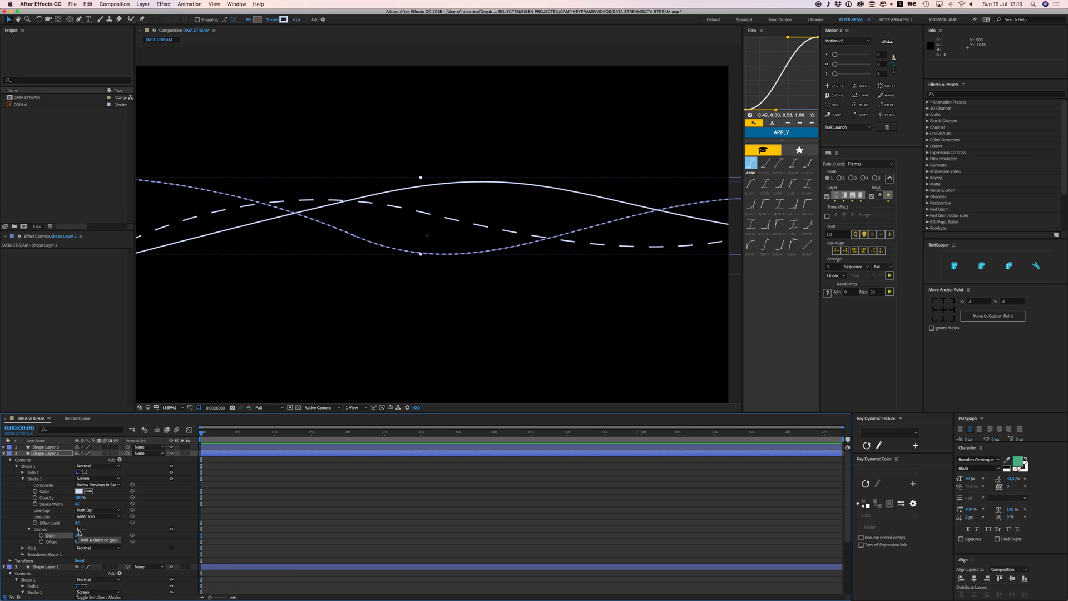
pyautogui.click(78, 529)
# Step: Set Shape Layer 2's stroke dash to 864 and its gap to 153
pyautogui.moveTo(80, 538); pyautogui.dragTo(90, 536)
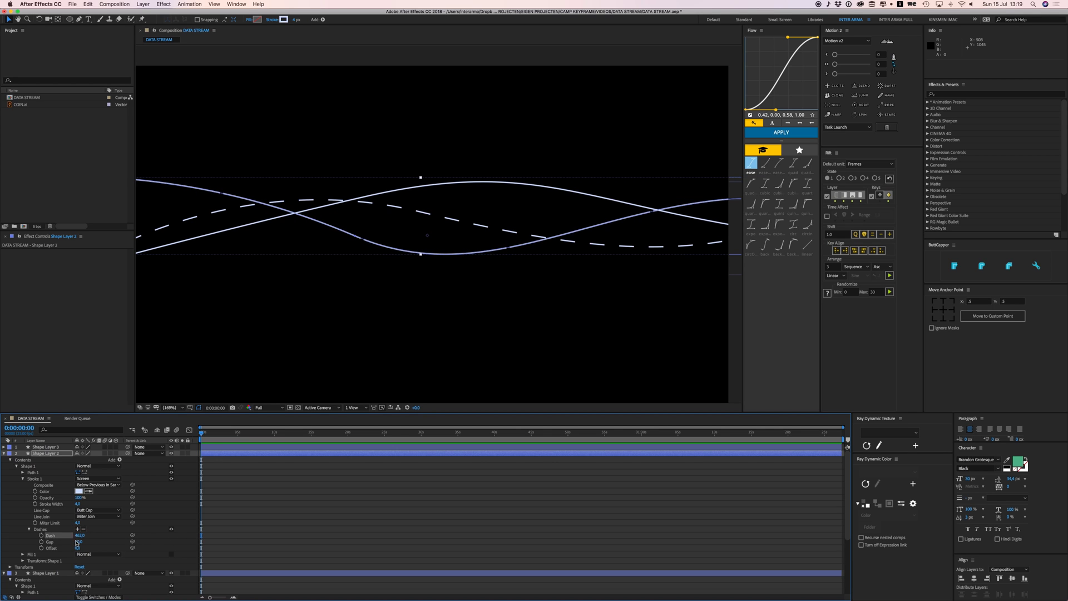
pyautogui.moveTo(79, 542); pyautogui.dragTo(277, 537)
pyautogui.click(284, 531)
pyautogui.scroll(-1, 316, 323)
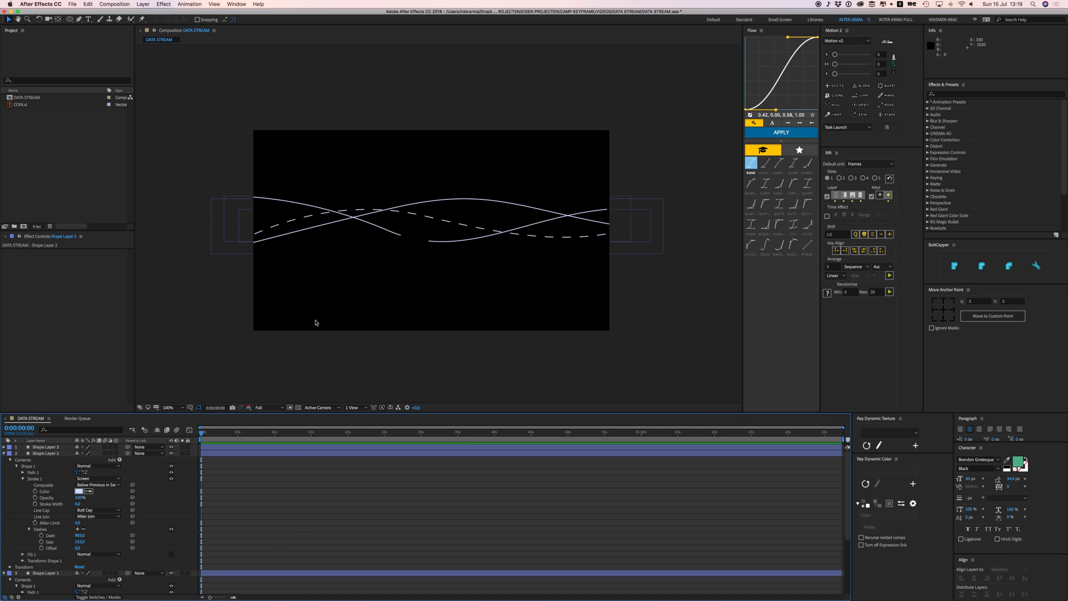
pyautogui.click(112, 458)
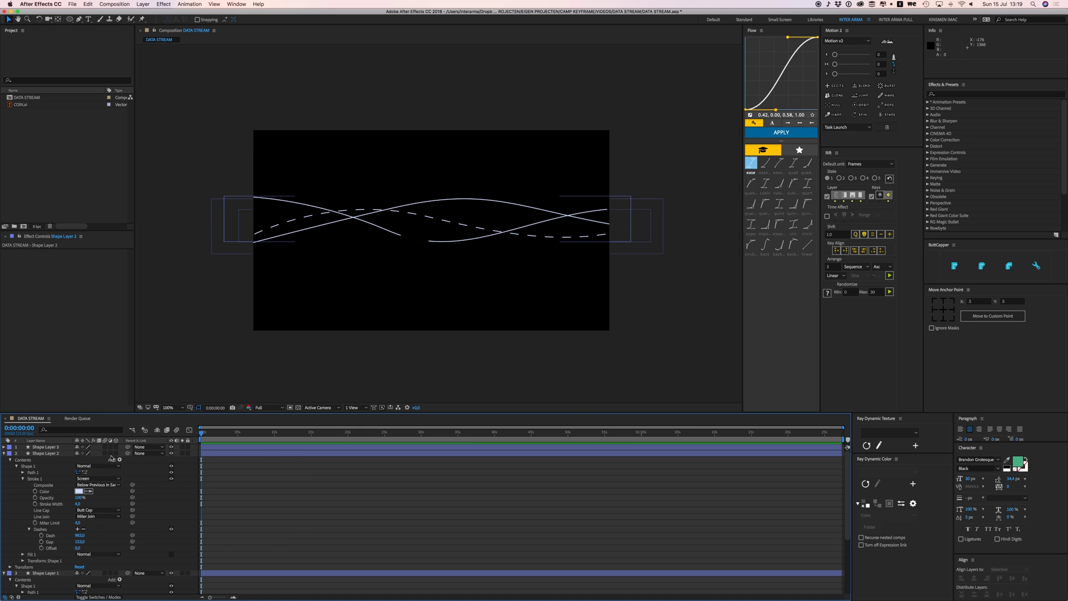
pyautogui.click(79, 535)
pyautogui.moveTo(39, 535); pyautogui.dragTo(32, 535)
pyautogui.click(318, 543)
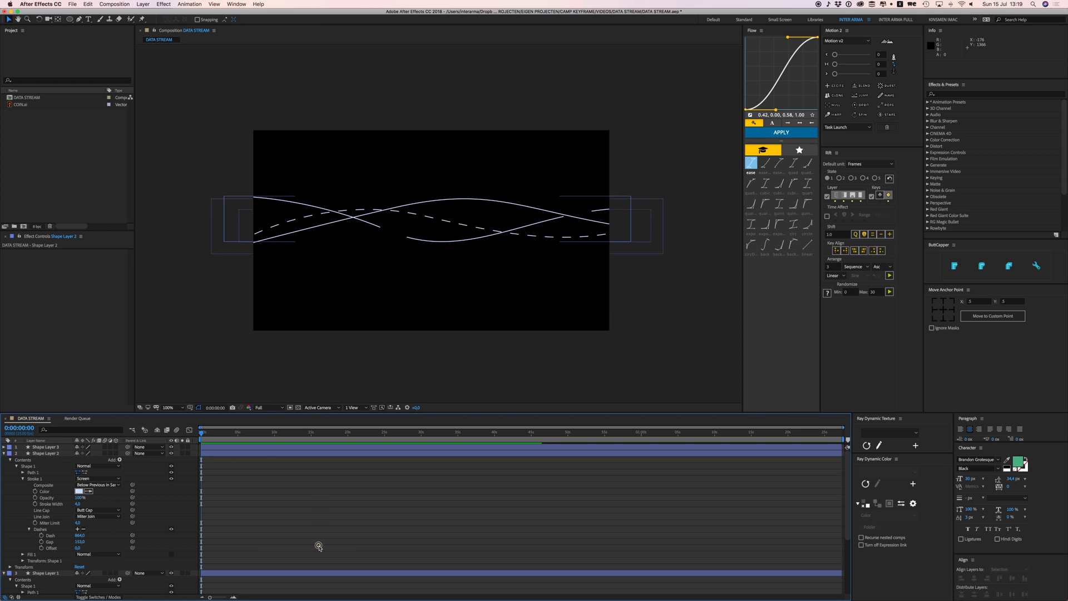
# Step: Reshape Shape Layer 3's wave by moving its left end further outside the frame and pulling a longer curve from the middle vertex
pyautogui.click(220, 452)
pyautogui.click(4, 454)
pyautogui.click(45, 447)
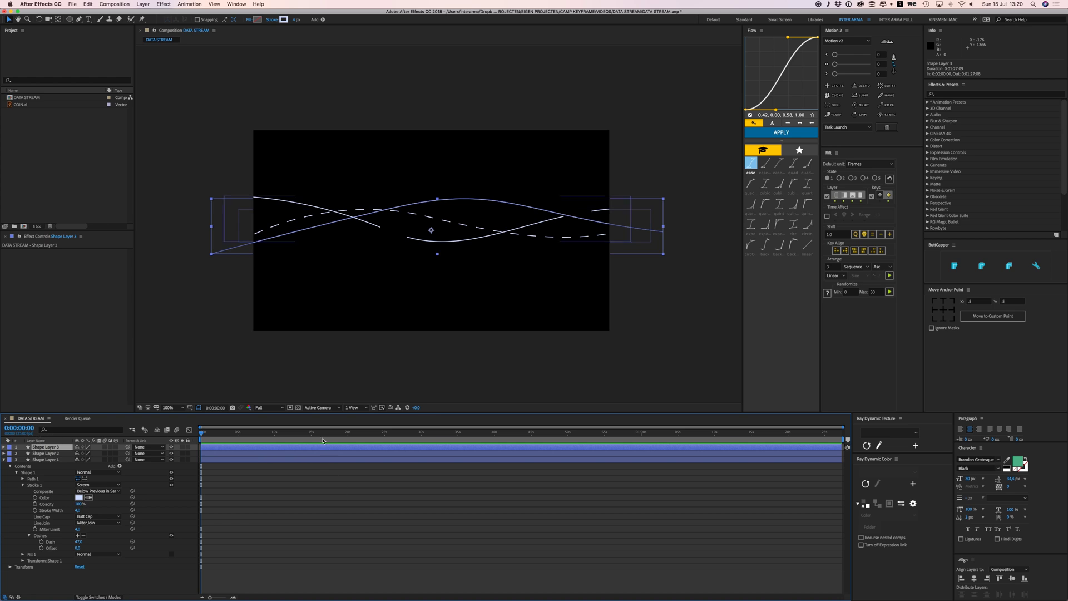
pyautogui.press('g')
pyautogui.moveTo(212, 253); pyautogui.dragTo(190, 253)
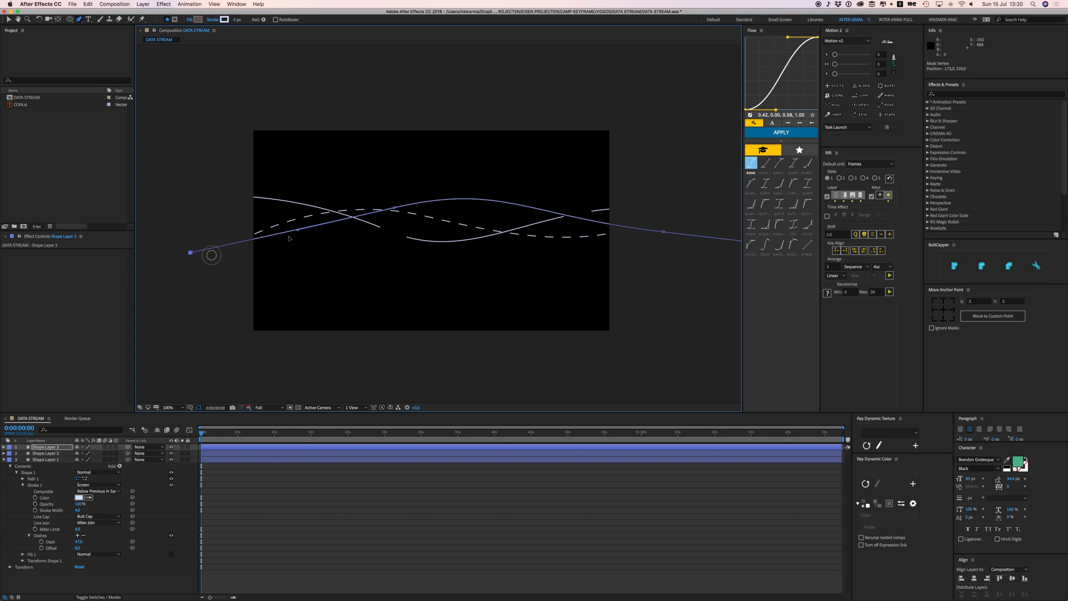
pyautogui.moveTo(394, 208); pyautogui.dragTo(474, 180)
pyautogui.click(467, 520)
# Step: Draw a fourth open wave across the composition with the Pen tool, dipping in the middle and rising past the right edge
pyautogui.press('space')
pyautogui.moveTo(265, 161); pyautogui.dragTo(282, 186)
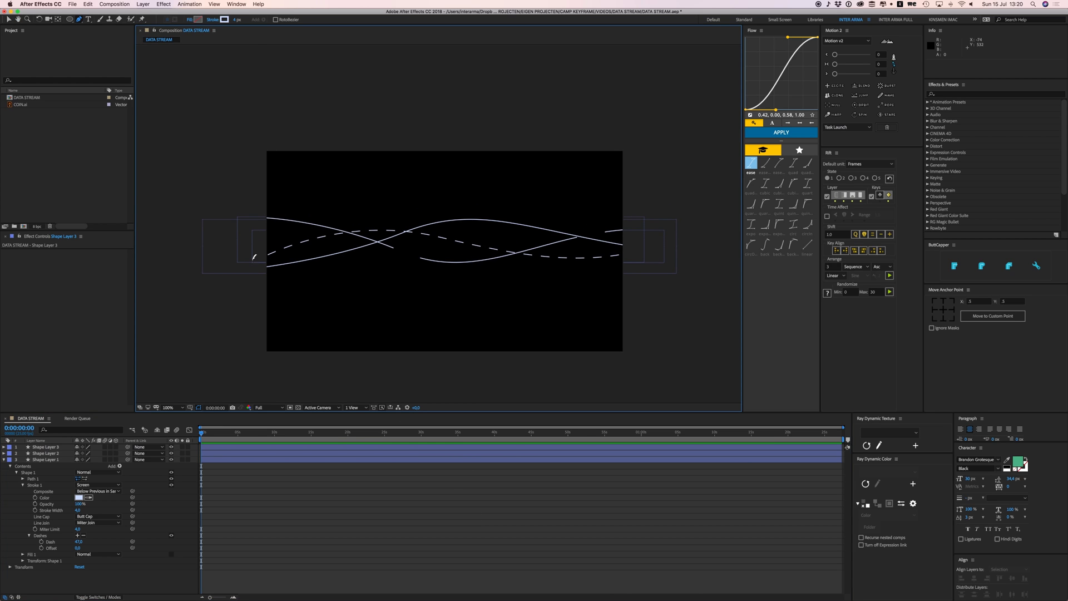
pyautogui.click(233, 237)
pyautogui.moveTo(373, 255); pyautogui.dragTo(440, 279)
pyautogui.moveTo(519, 238); pyautogui.dragTo(565, 219)
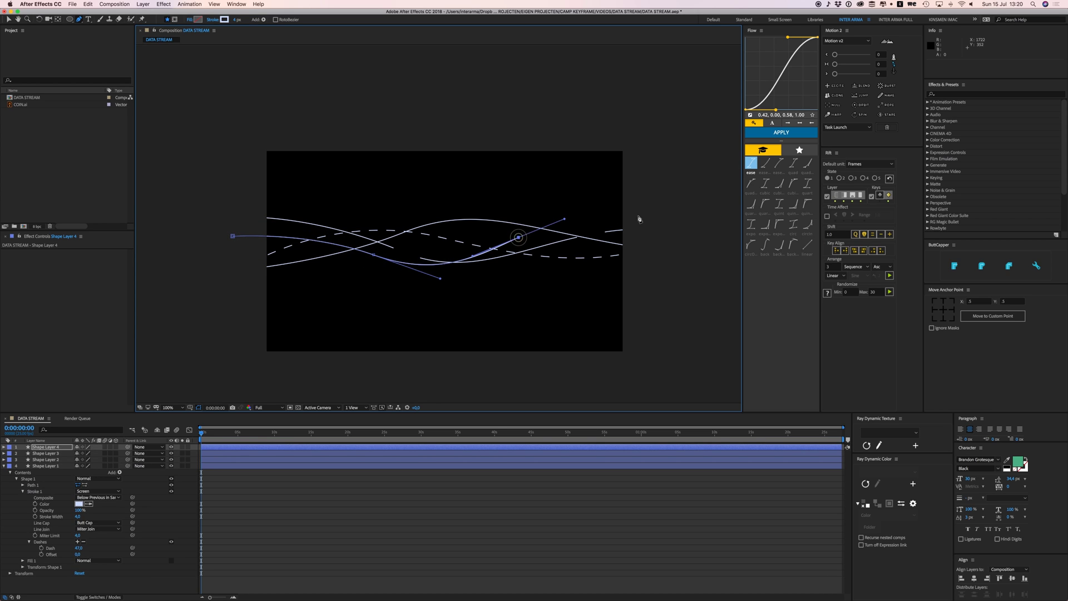
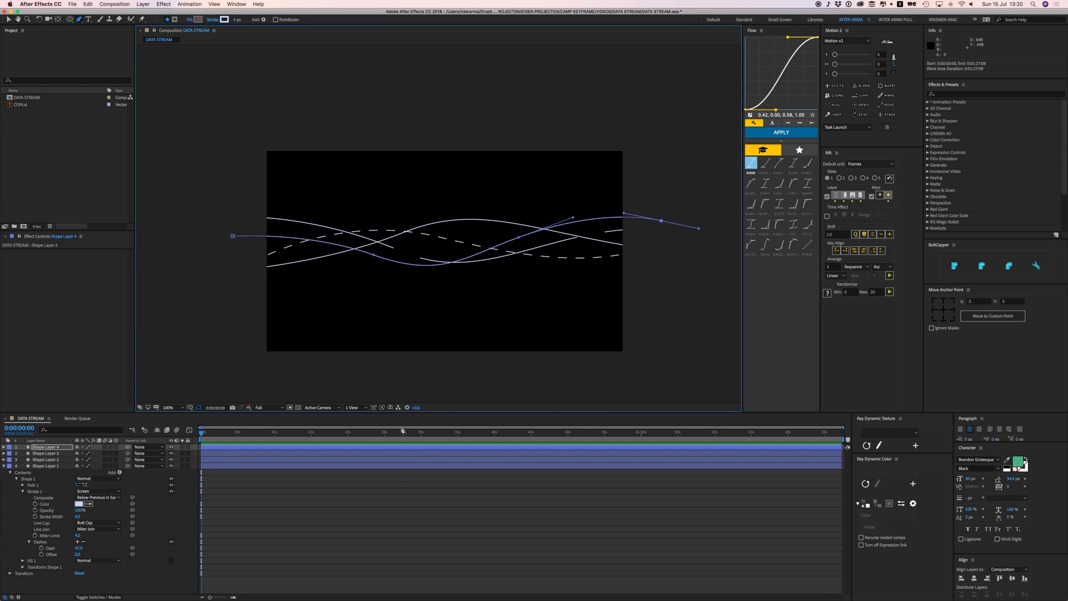
# Step: Add a dash and a gap to Shape Layer 4's stroke, with the dash at 0 and the gap at 86
pyautogui.click(5, 448)
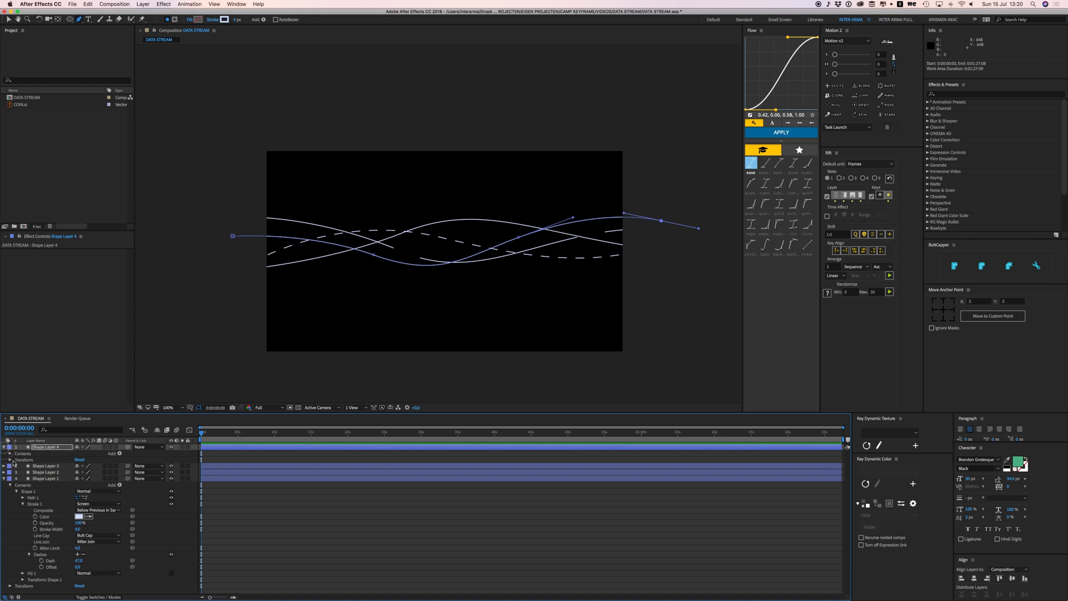
pyautogui.click(10, 454)
pyautogui.click(16, 460)
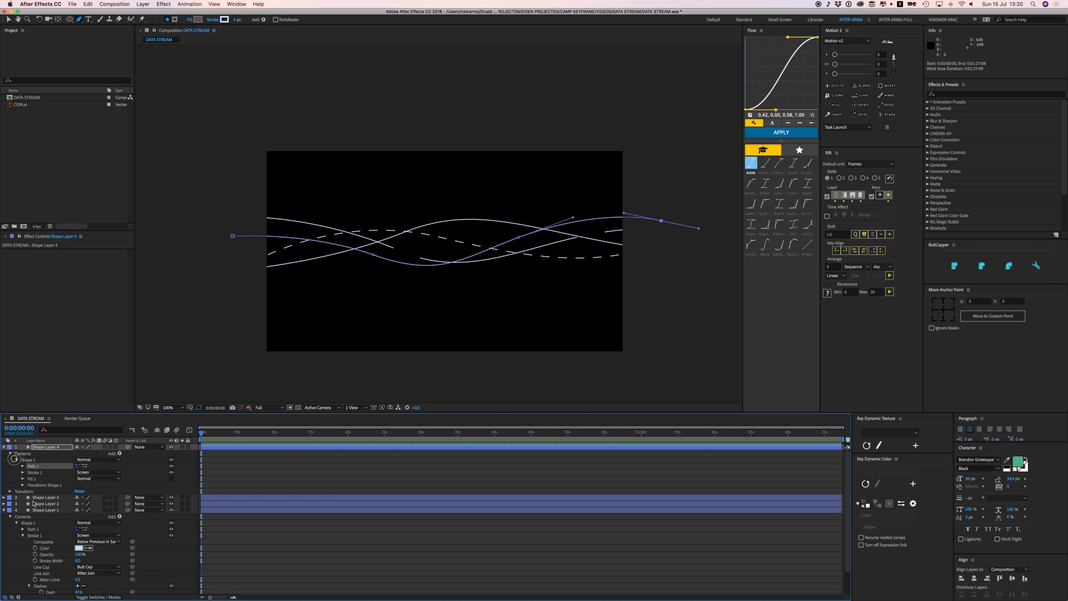
pyautogui.click(22, 473)
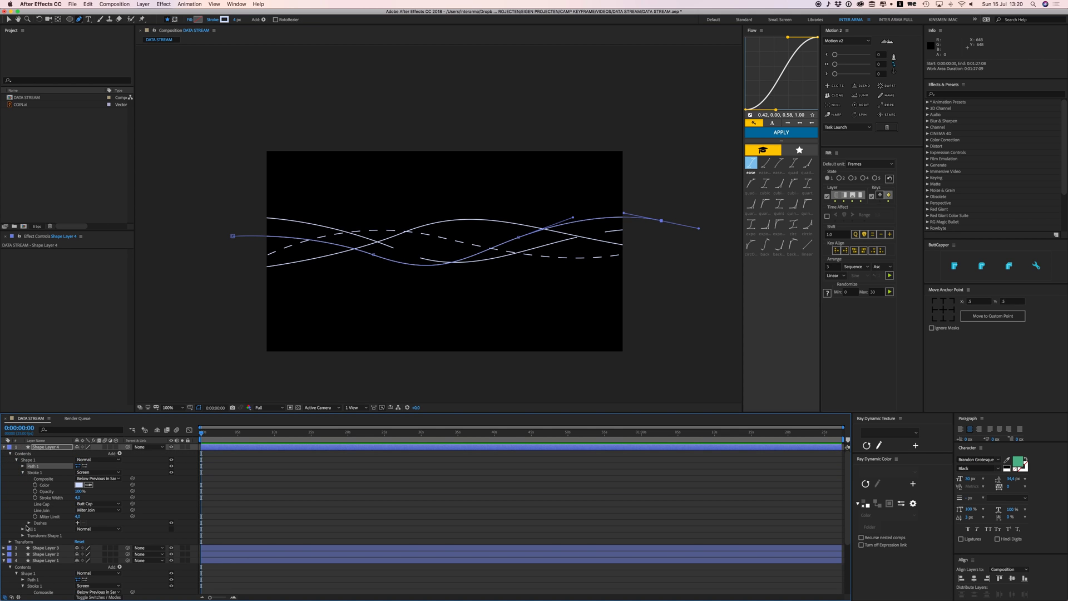
pyautogui.click(78, 523)
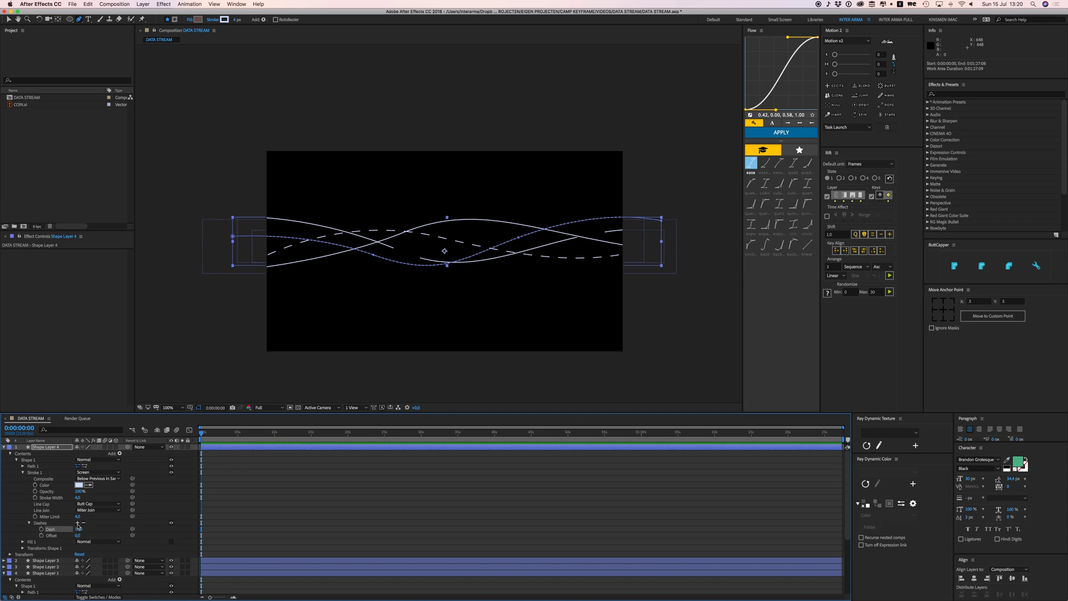
pyautogui.click(77, 523)
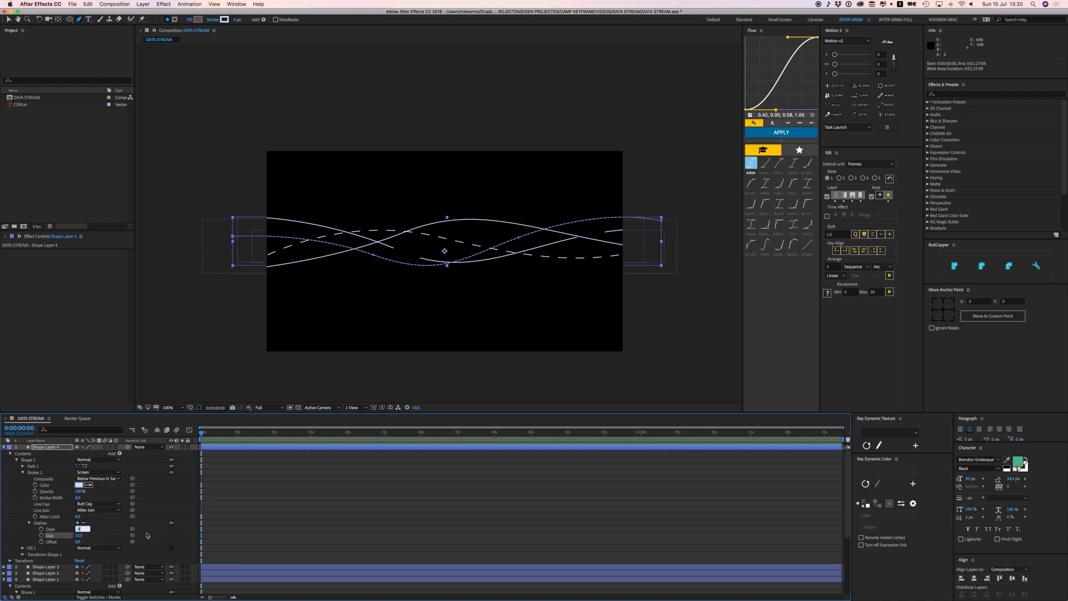
pyautogui.click(262, 533)
pyautogui.moveTo(81, 538); pyautogui.dragTo(109, 535)
# Step: Set Shape Layer 4's line cap to Round Cap to turn its stroke into dots
pyautogui.click(100, 504)
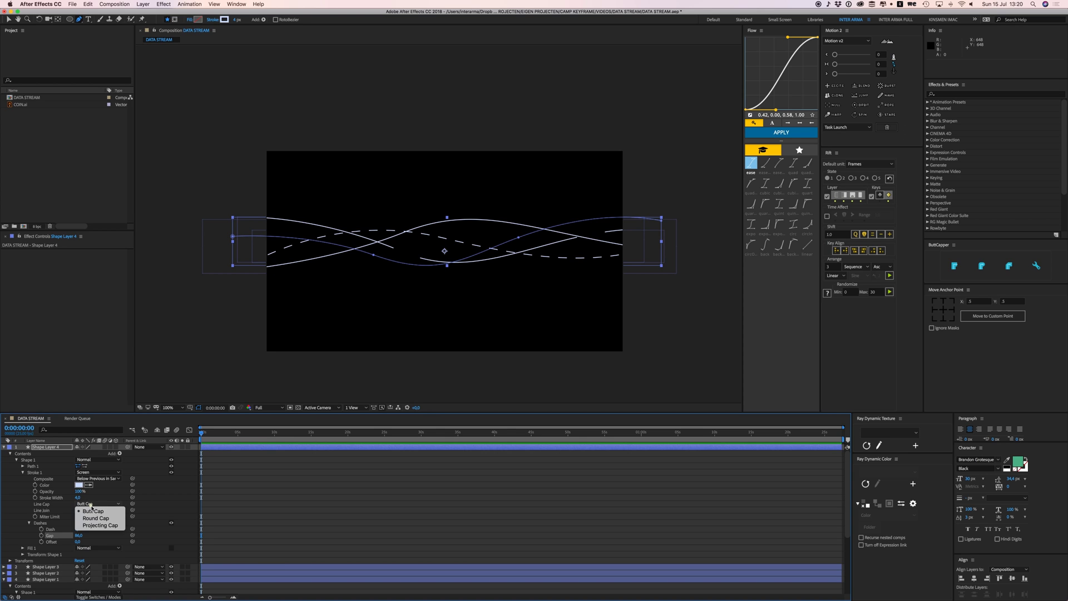
pyautogui.click(93, 518)
pyautogui.click(356, 519)
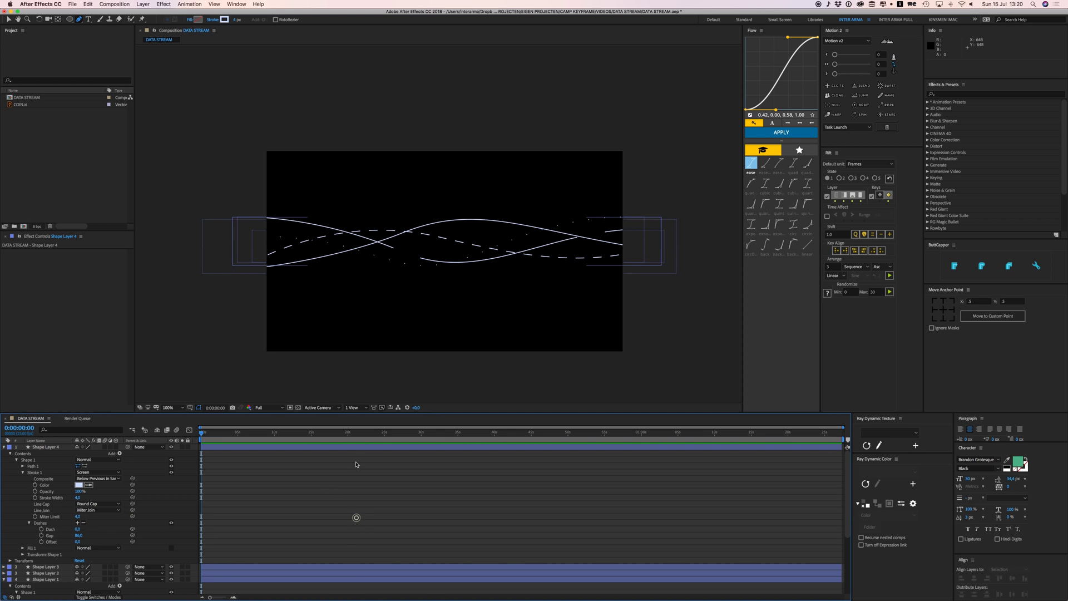
pyautogui.press('.')
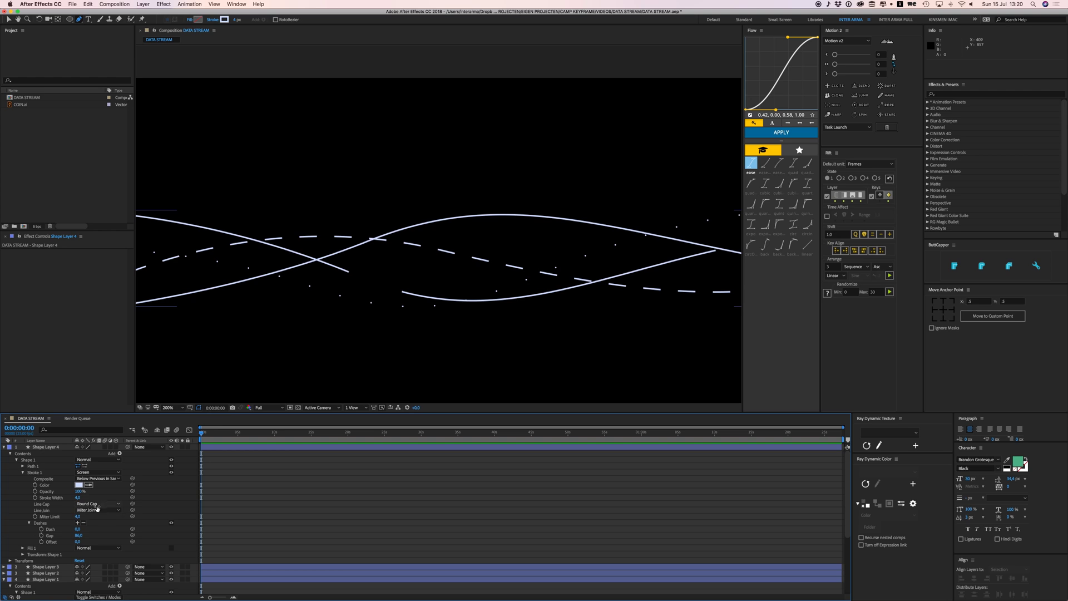
# Step: Increase Shape Layer 4's stroke width to 7 px to enlarge its dots
pyautogui.click(219, 448)
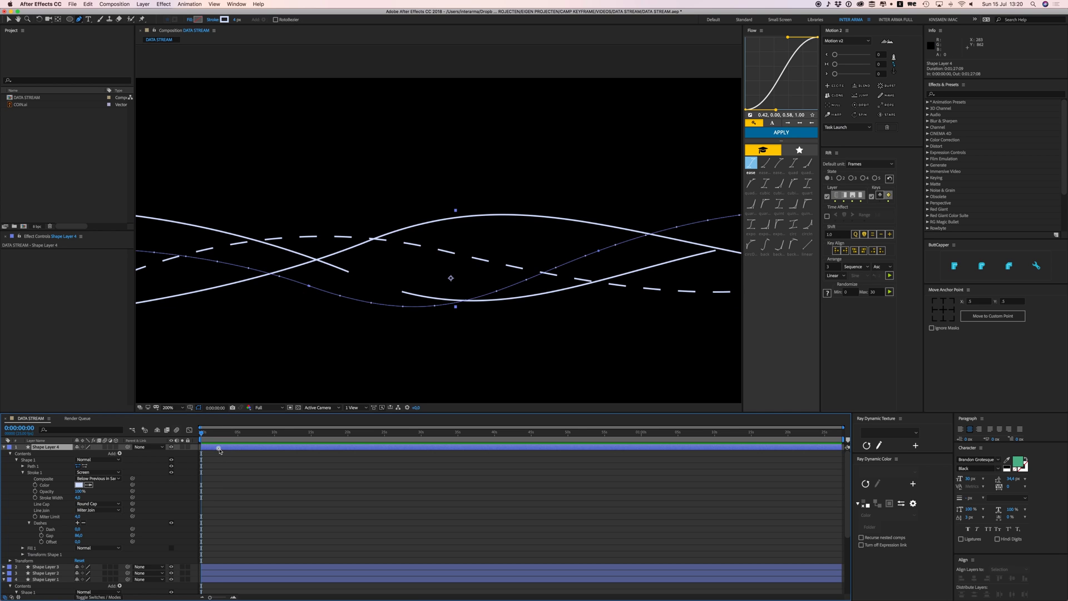
pyautogui.moveTo(236, 19); pyautogui.dragTo(238, 21)
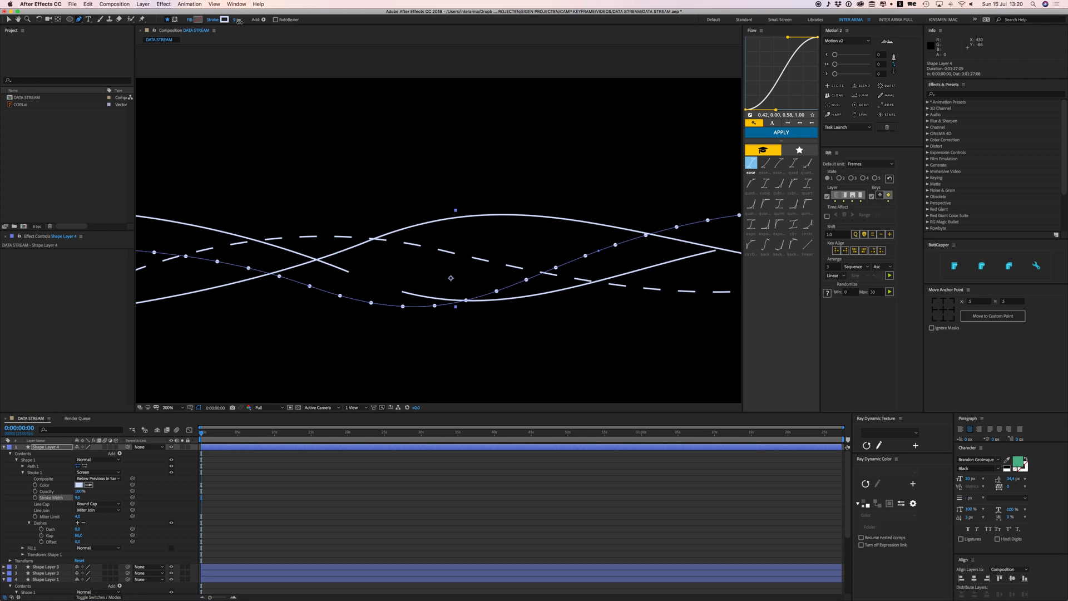
pyautogui.click(388, 476)
pyautogui.press(',')
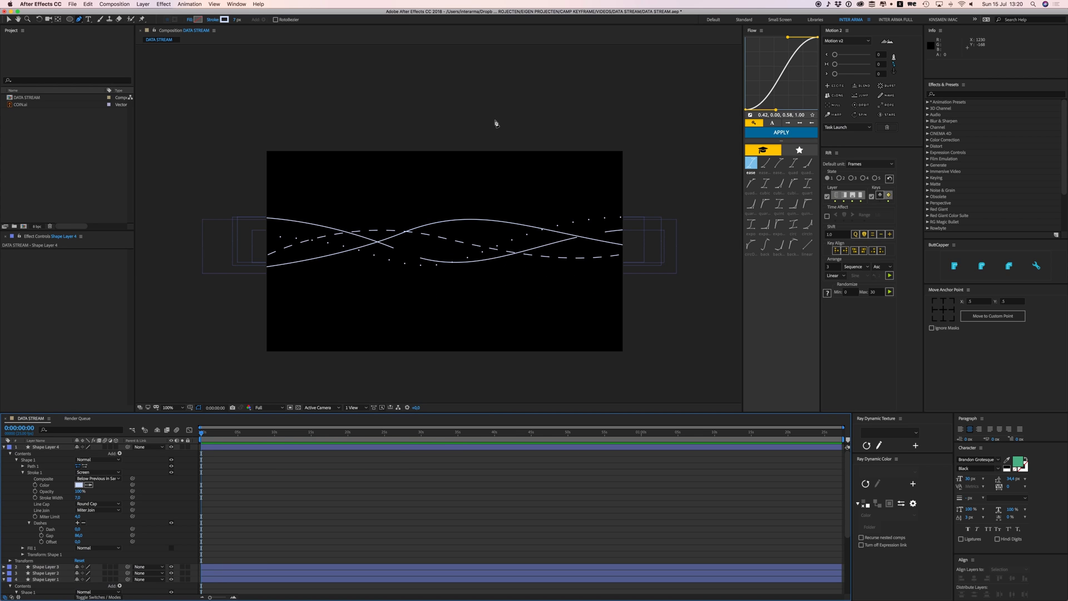
pyautogui.press('.')
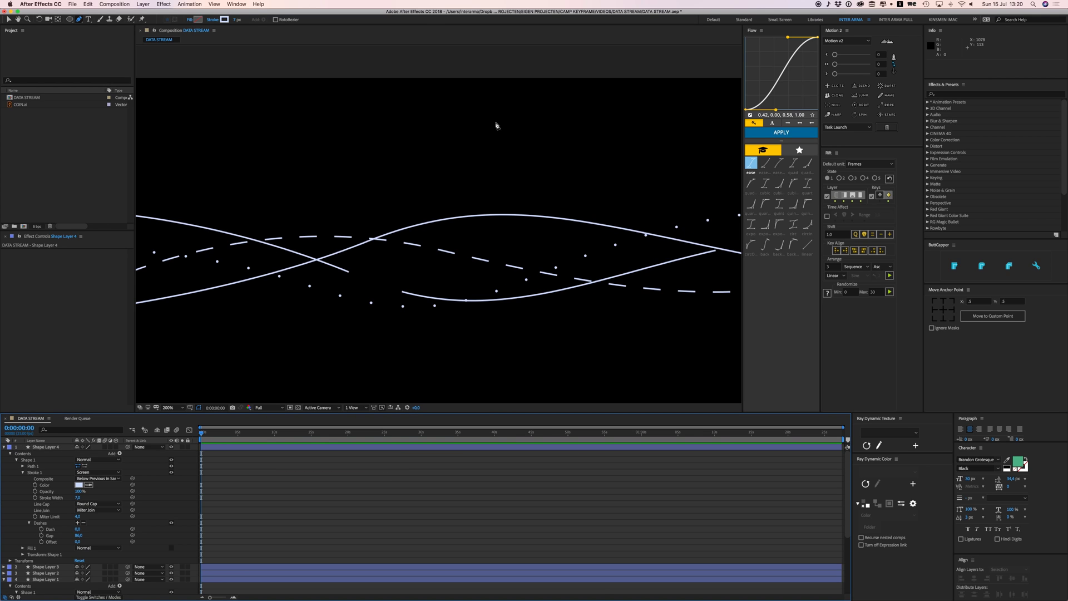
# Step: Switch back to the Selection tool and collapse the expanded properties of all shape layers
pyautogui.press('v')
pyautogui.press(',')
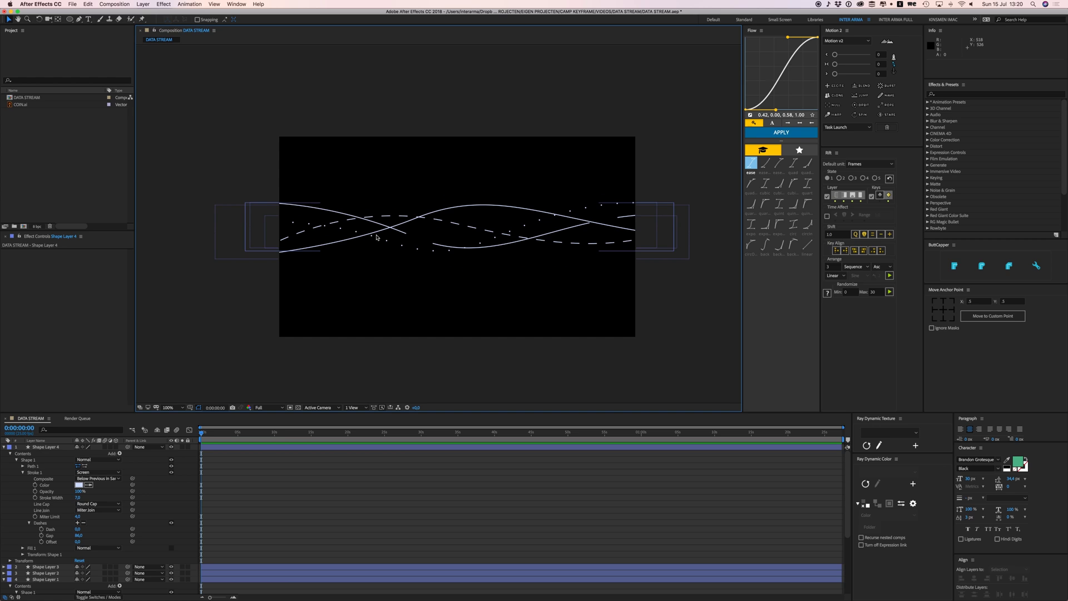
pyautogui.moveTo(357, 238); pyautogui.dragTo(356, 243)
pyautogui.press('u')
pyautogui.click(48, 448)
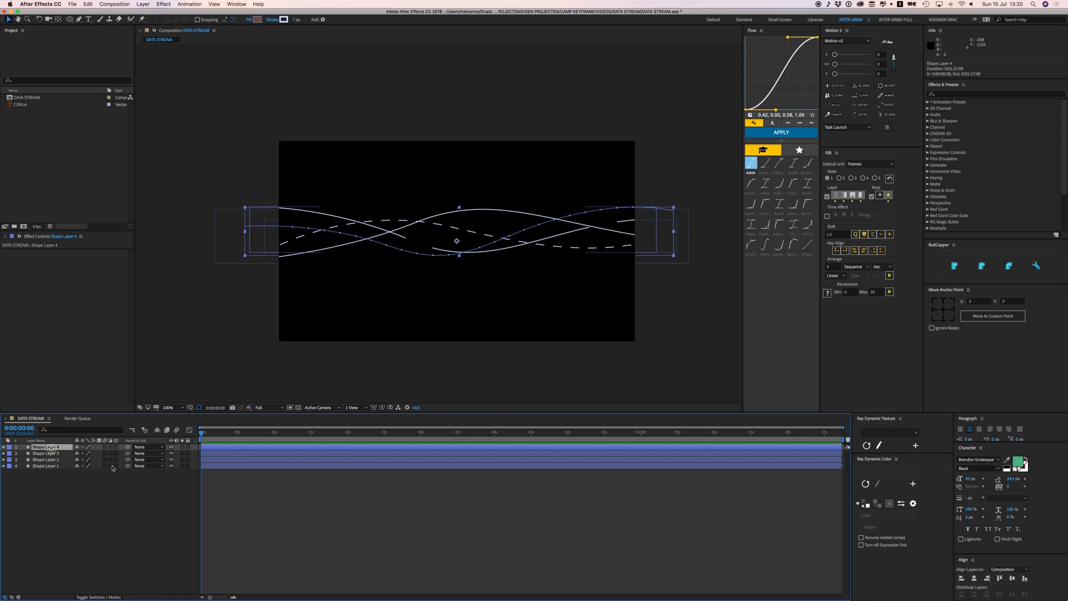
# Step: Change the stroke color of Shape Layer 3 to a bright purple
pyautogui.click(52, 454)
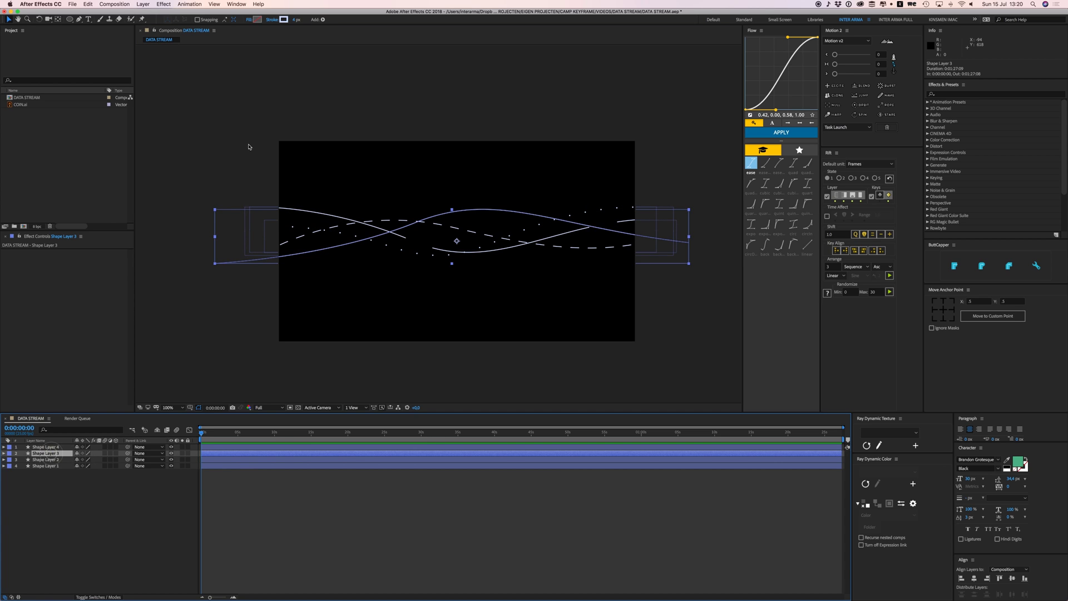
pyautogui.click(284, 19)
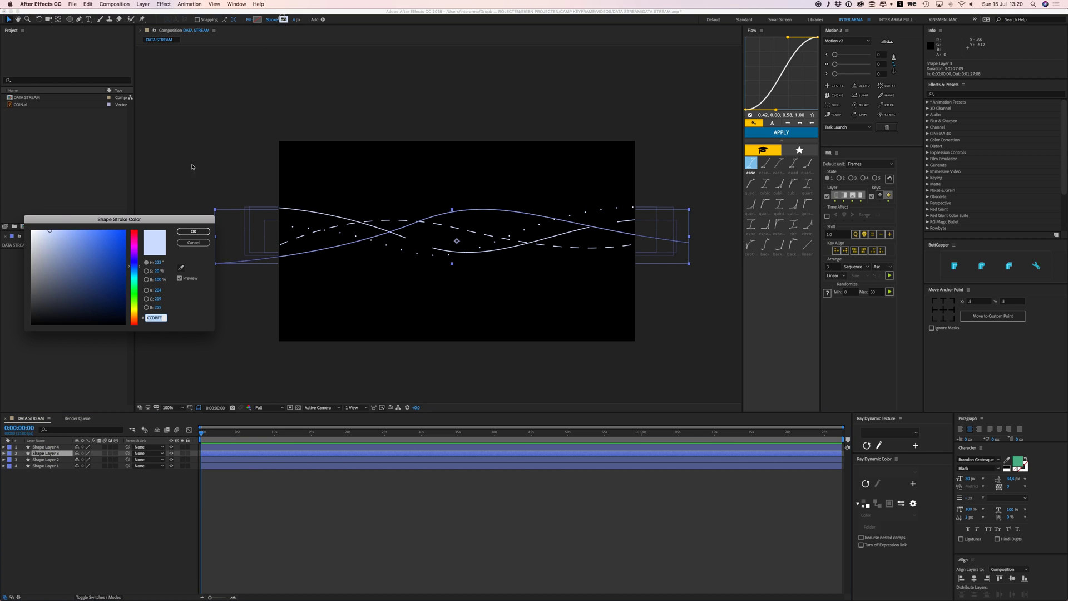
pyautogui.click(137, 252)
pyautogui.click(102, 238)
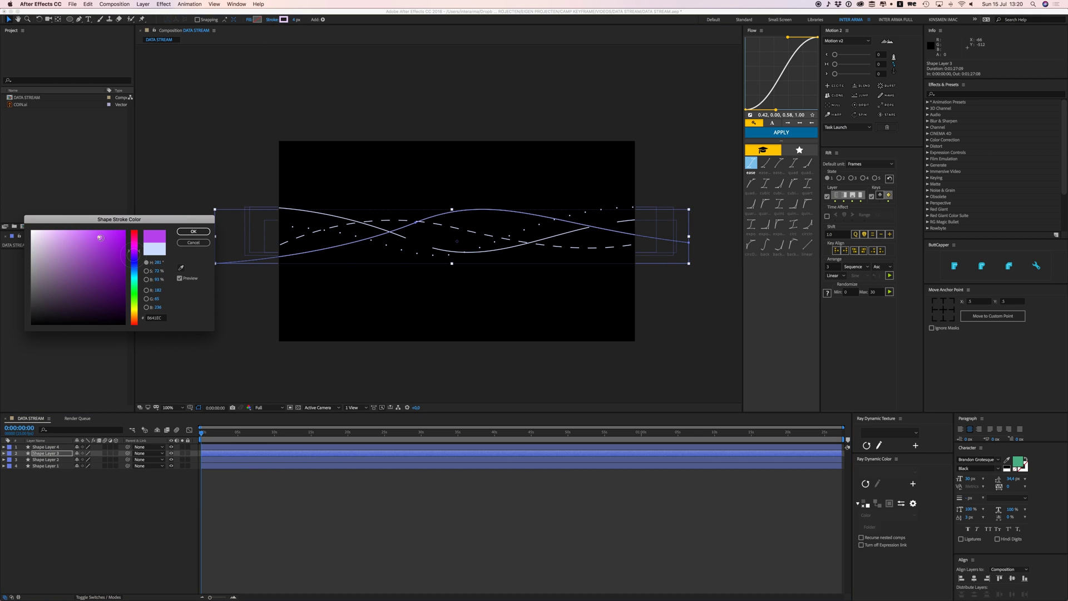
pyautogui.click(193, 232)
pyautogui.click(384, 493)
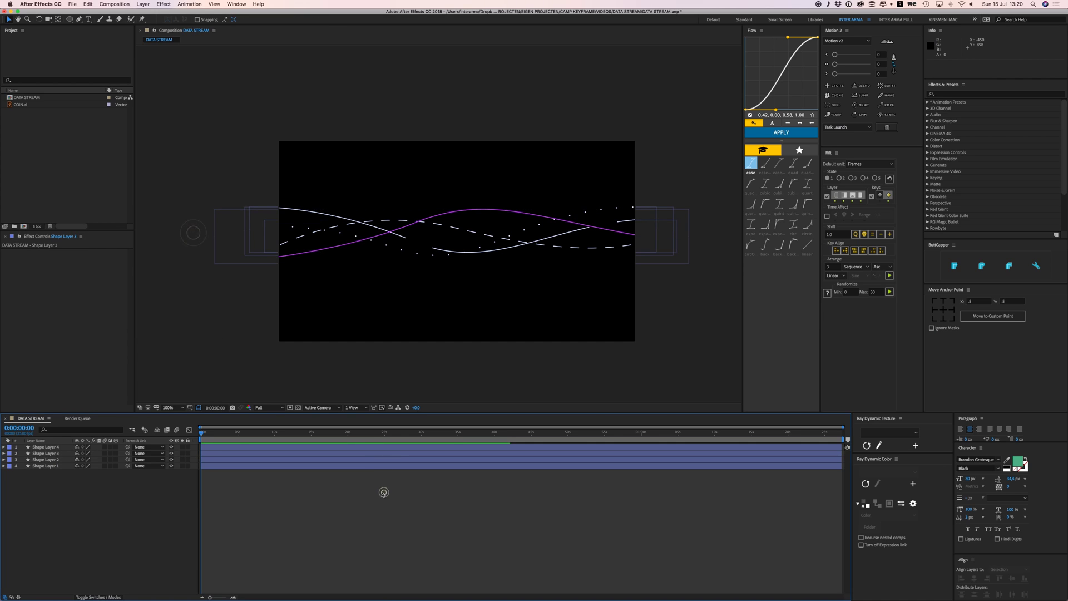
# Step: Change the stroke color of Shape Layer 2 to a saturated blue-violet
pyautogui.click(233, 458)
pyautogui.click(284, 19)
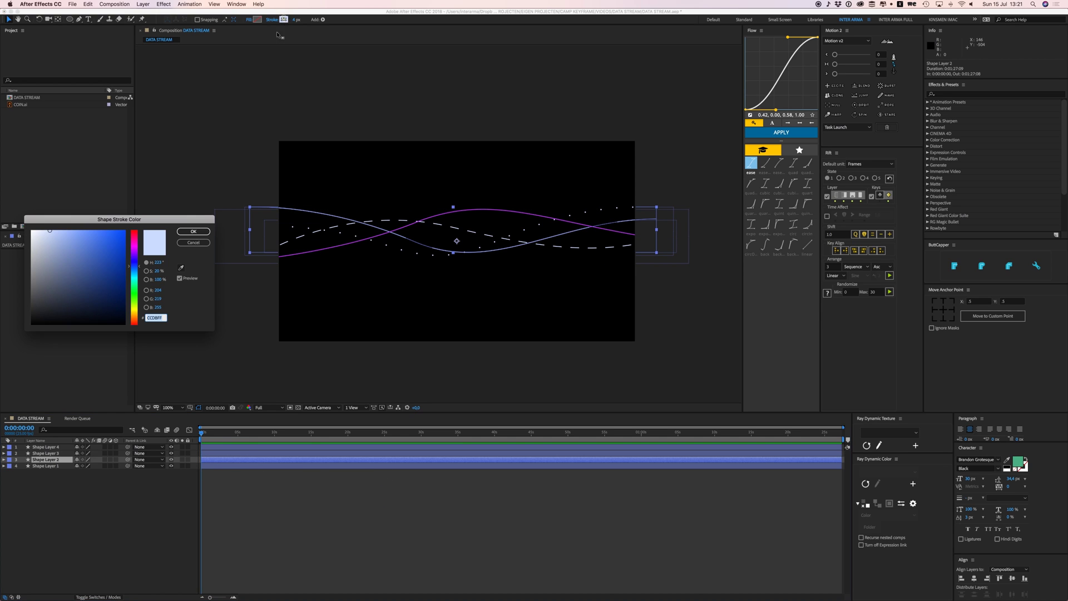
pyautogui.click(135, 256)
pyautogui.moveTo(136, 257); pyautogui.dragTo(135, 259)
pyautogui.click(102, 236)
pyautogui.click(190, 232)
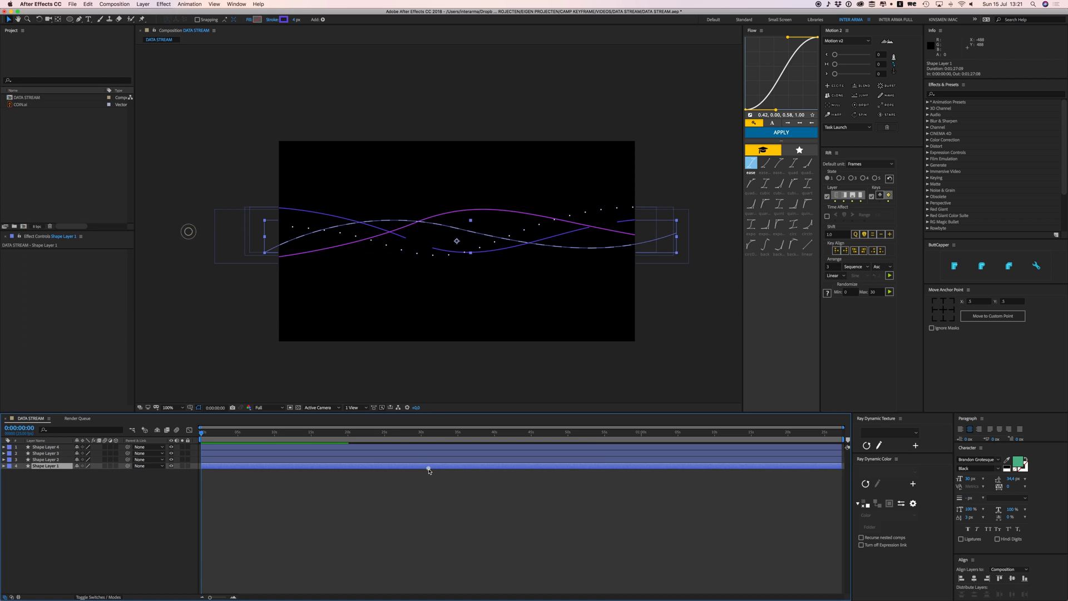
pyautogui.click(323, 515)
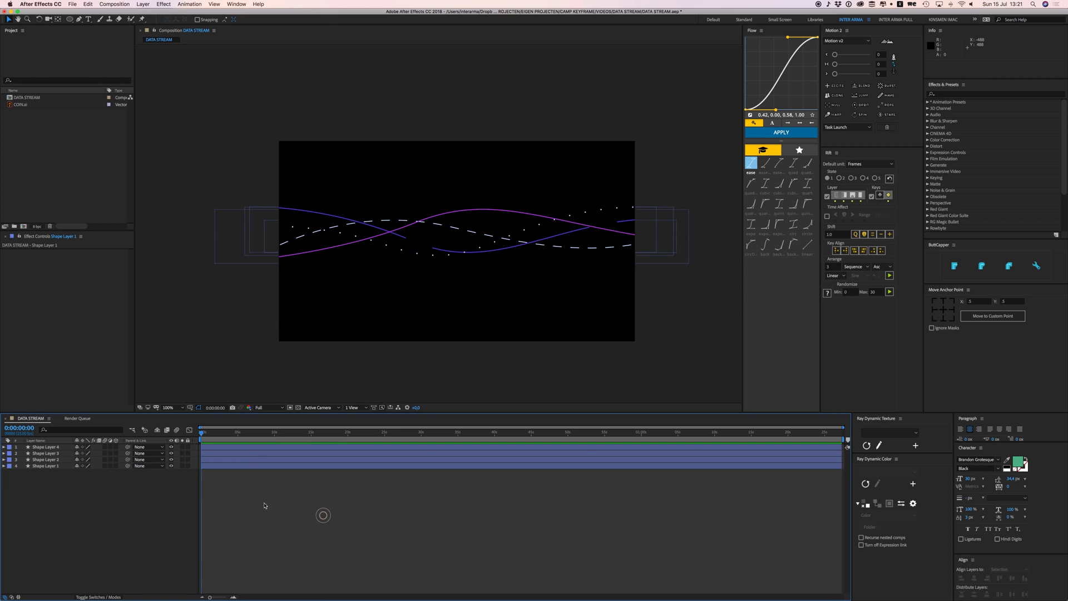
# Step: Change the stroke color of the dashed Shape Layer 1 to blue 5757F0
pyautogui.click(47, 466)
pyautogui.click(285, 20)
pyautogui.click(135, 261)
pyautogui.moveTo(104, 240); pyautogui.dragTo(91, 236)
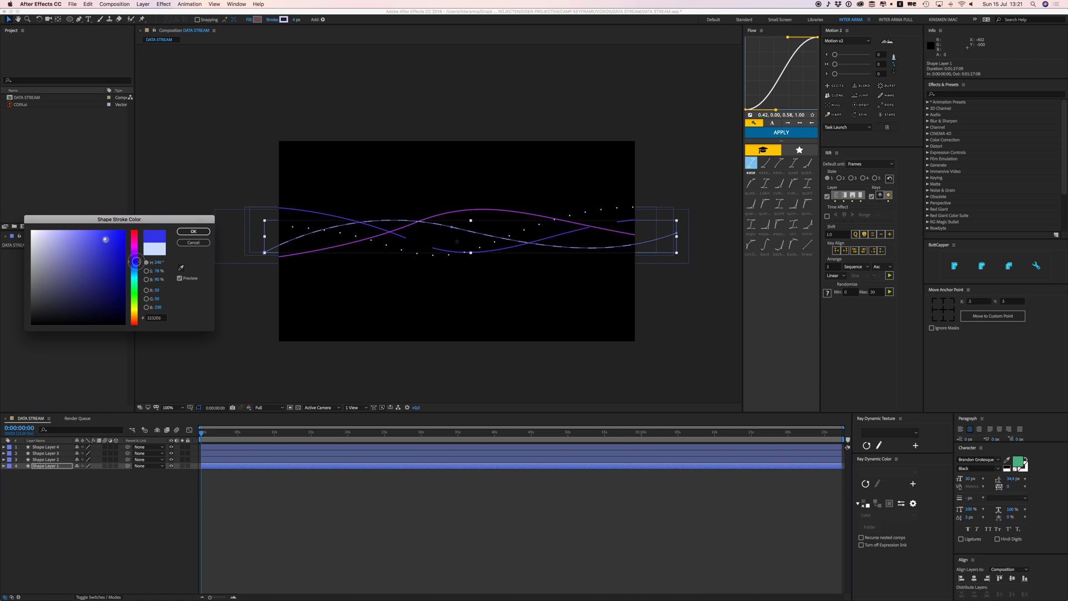
pyautogui.click(193, 232)
pyautogui.click(352, 504)
pyautogui.moveTo(596, 258); pyautogui.dragTo(591, 267)
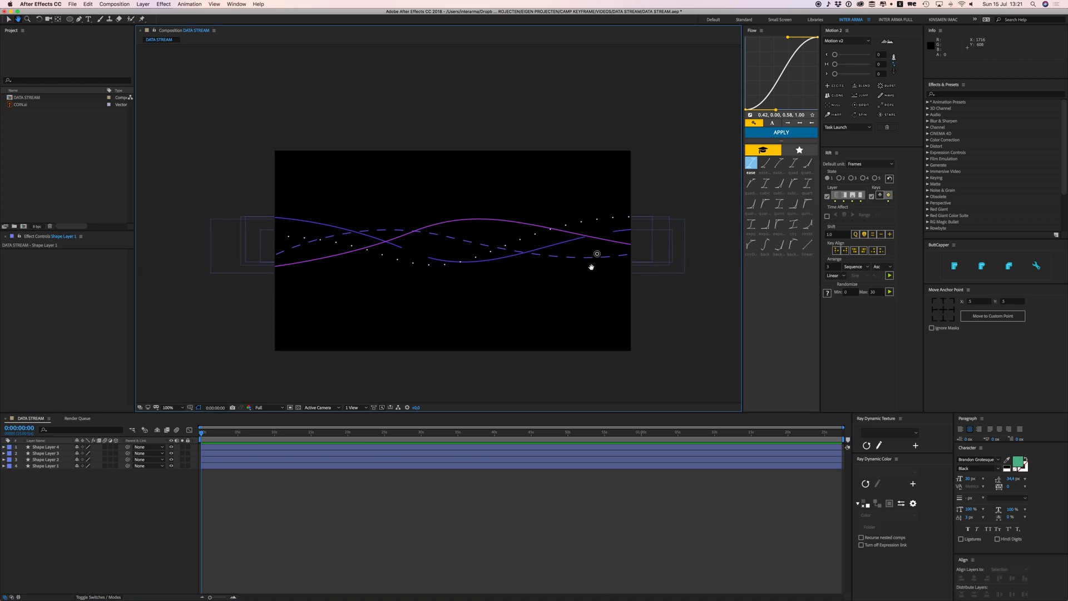
# Step: Lighten the blue stroke color of the dashed Shape Layer 1 to a softer tint
pyautogui.click(56, 466)
pyautogui.click(282, 19)
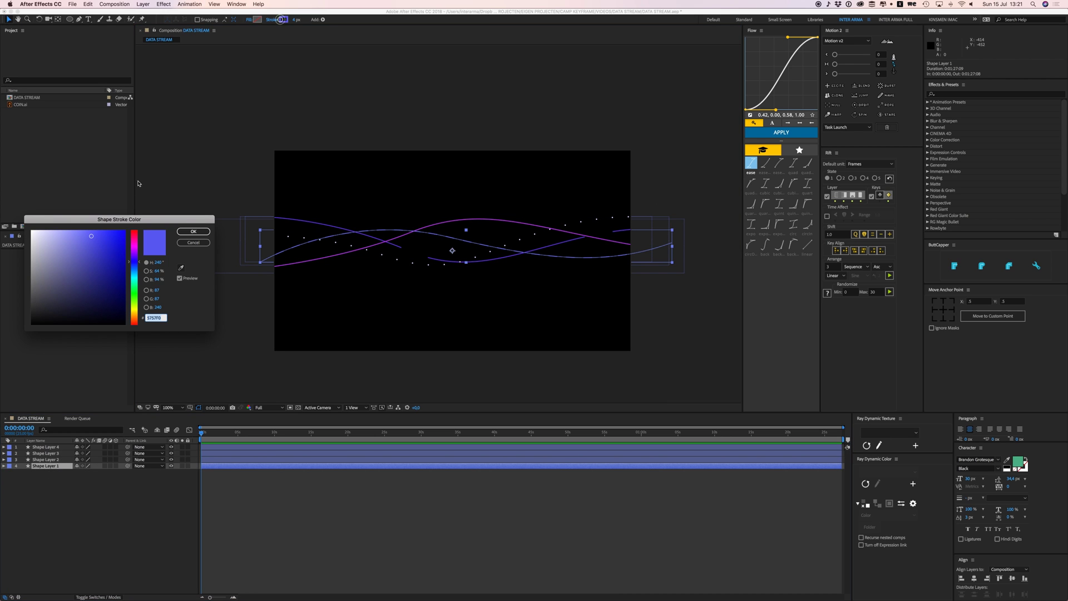
pyautogui.click(77, 231)
pyautogui.click(189, 230)
pyautogui.click(339, 489)
pyautogui.moveTo(619, 167); pyautogui.dragTo(616, 181)
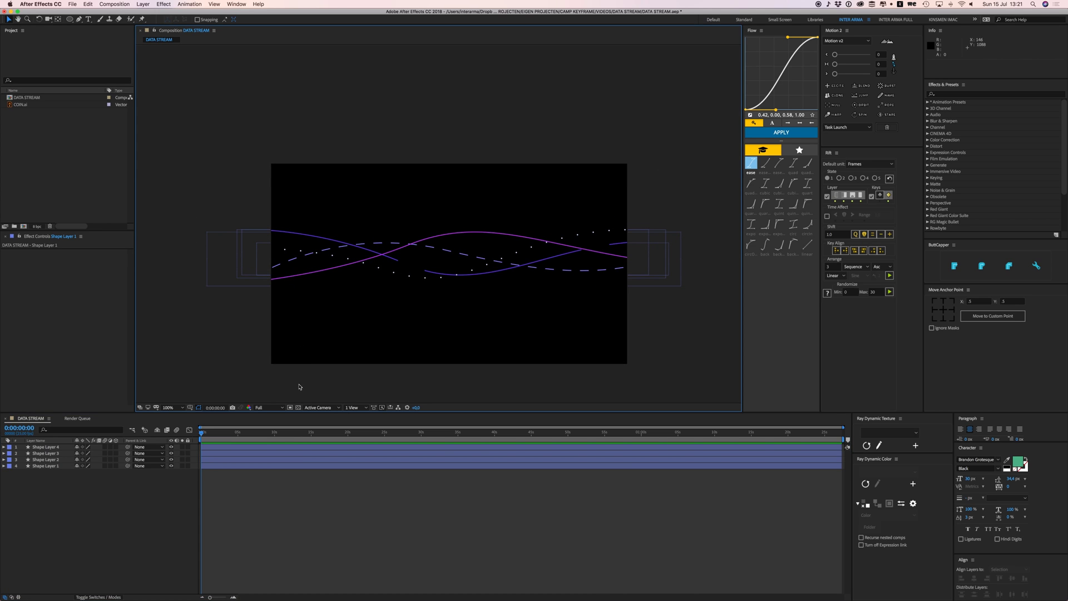
# Step: Reveal the dash settings of Shape Layer 1's stroke in the timeline
pyautogui.click(445, 238)
pyautogui.click(57, 467)
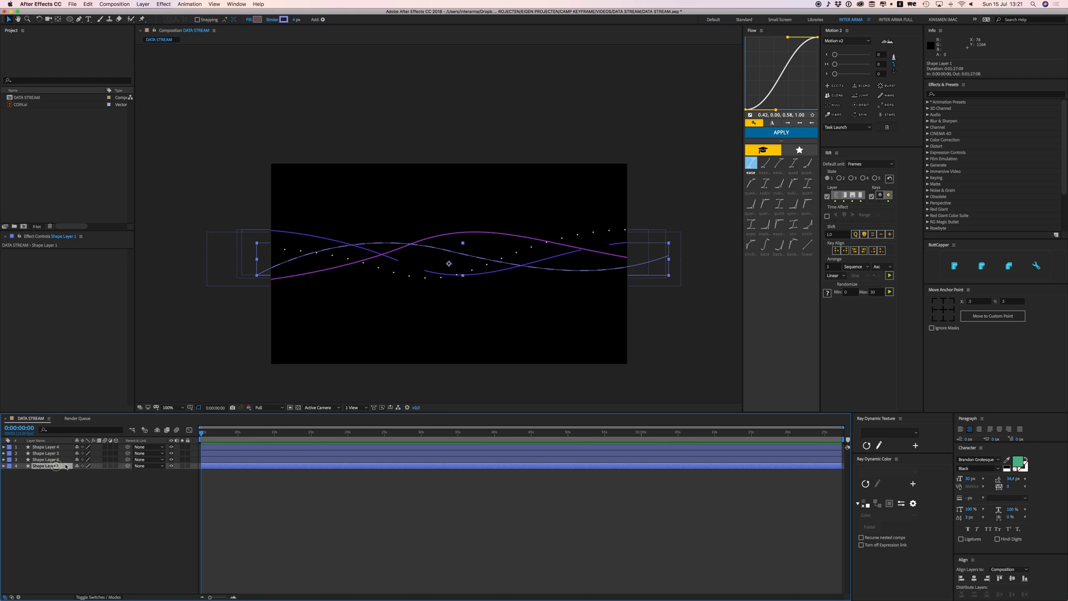
pyautogui.scroll(1, 272, 319)
pyautogui.moveTo(284, 336); pyautogui.dragTo(322, 305)
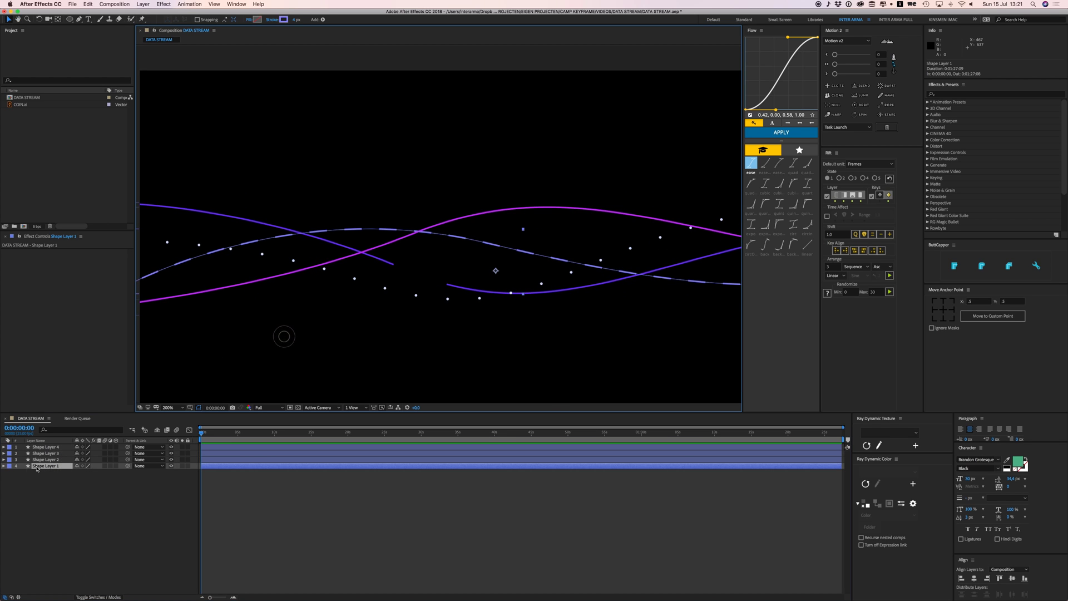
pyautogui.click(4, 466)
pyautogui.click(9, 472)
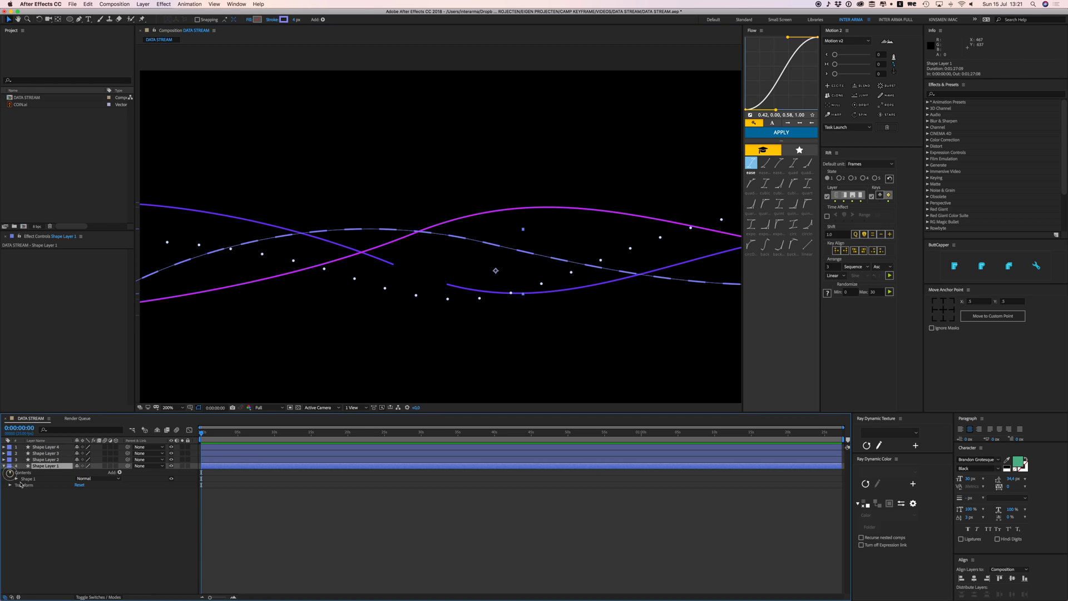
pyautogui.click(16, 478)
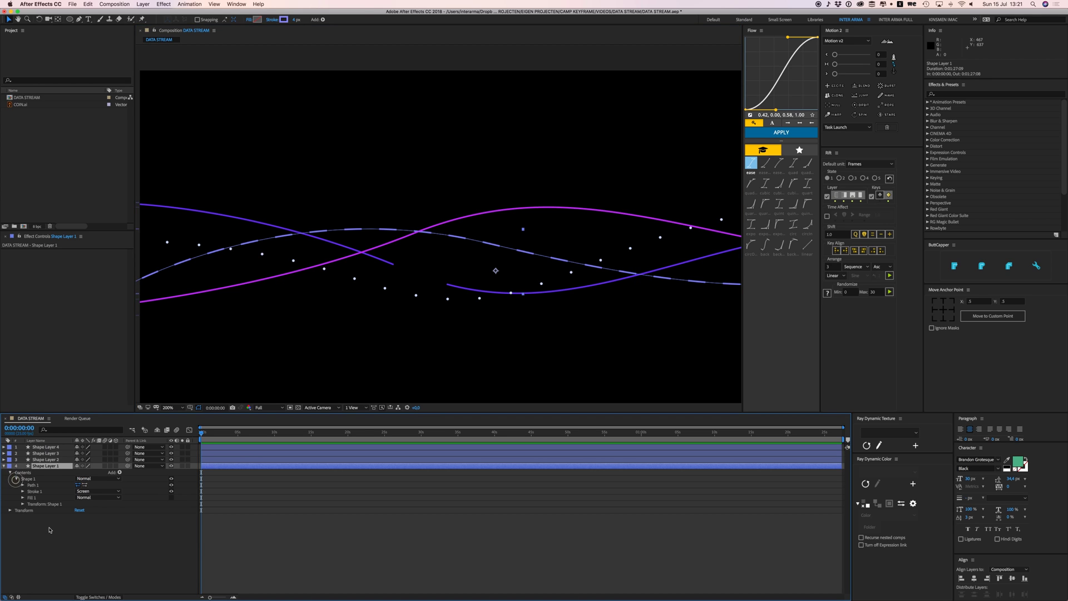
pyautogui.click(23, 492)
pyautogui.click(29, 542)
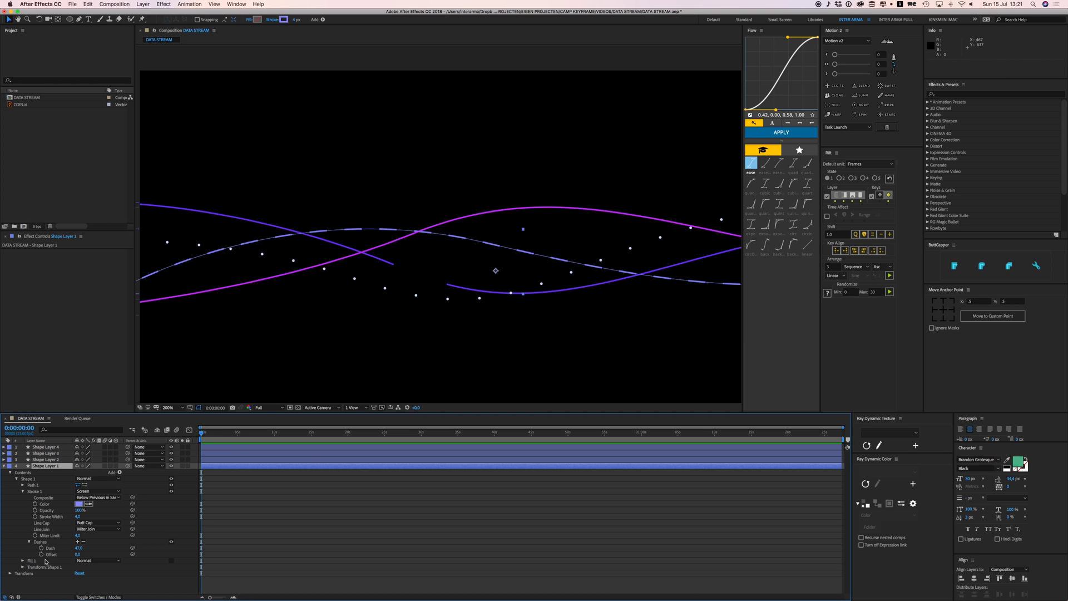
# Step: Try shifting Shape Layer 1's dashes with the dash Offset, and reset the Offset to 0
pyautogui.moveTo(81, 557); pyautogui.dragTo(153, 557)
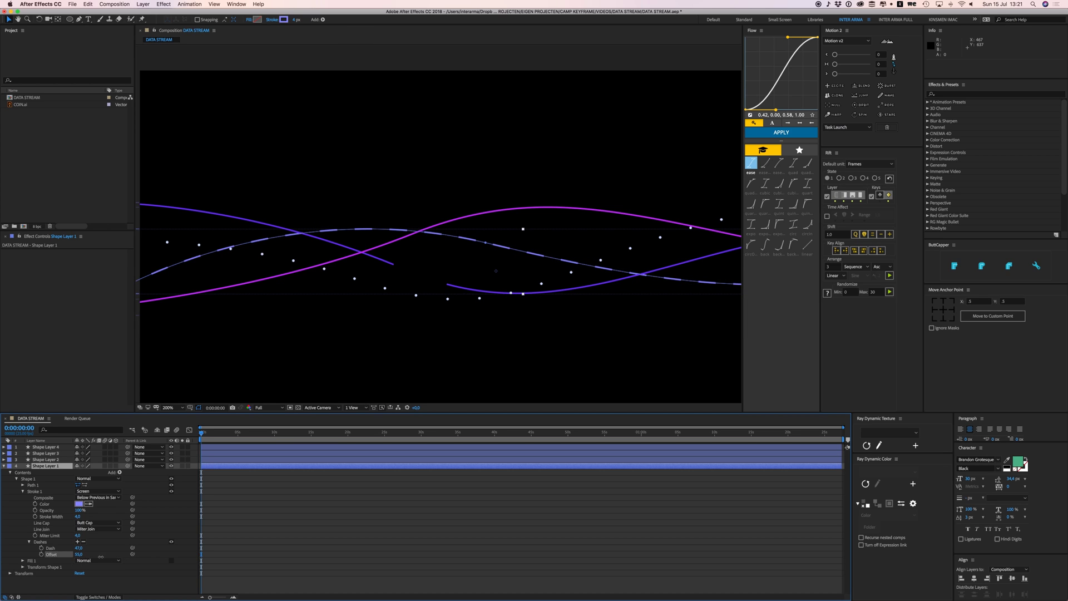
pyautogui.write('0')
pyautogui.press('Return')
pyautogui.click(234, 597)
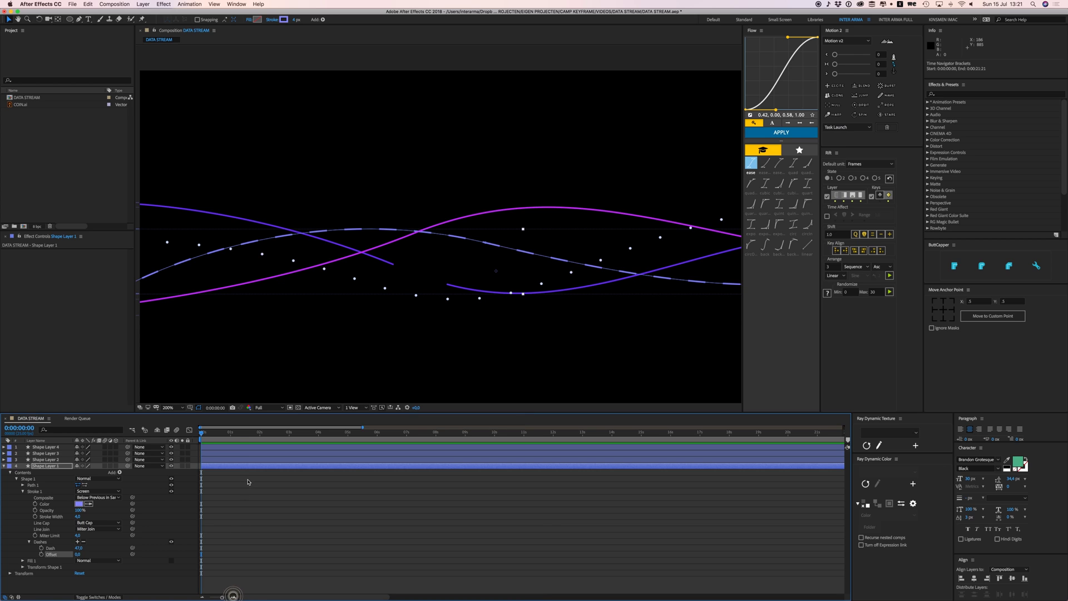
pyautogui.moveTo(259, 432); pyautogui.dragTo(260, 433)
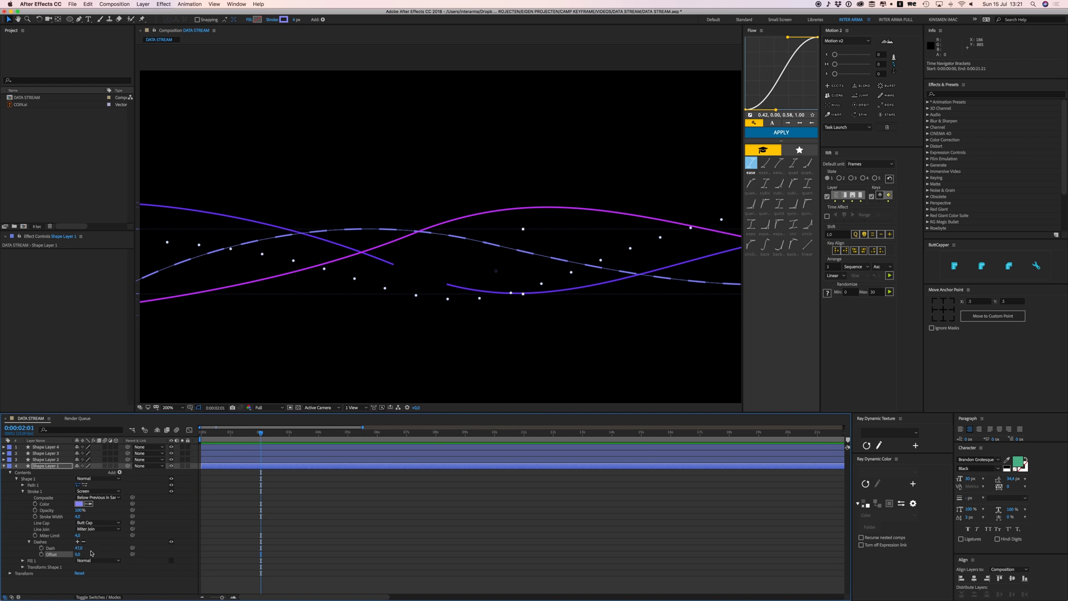
pyautogui.moveTo(81, 556); pyautogui.dragTo(291, 561)
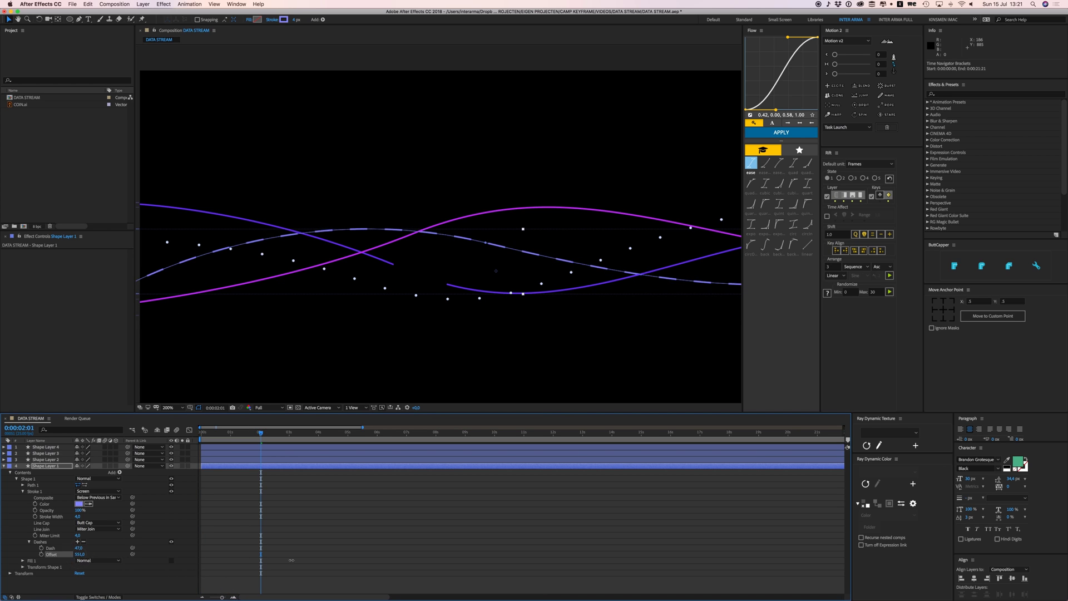
pyautogui.moveTo(383, 562); pyautogui.dragTo(391, 561)
pyautogui.moveTo(210, 439); pyautogui.dragTo(201, 439)
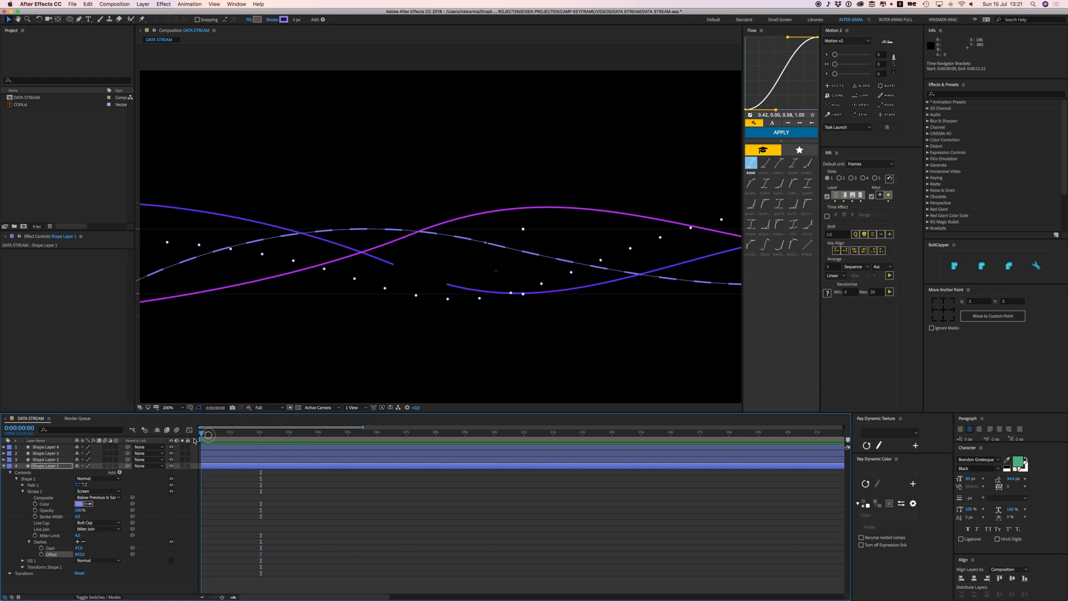
# Step: Keyframe Shape Layer 1's dash Offset at 0 on the first frame and about 644 at 0:00:01:23
pyautogui.click(81, 554)
pyautogui.click(258, 434)
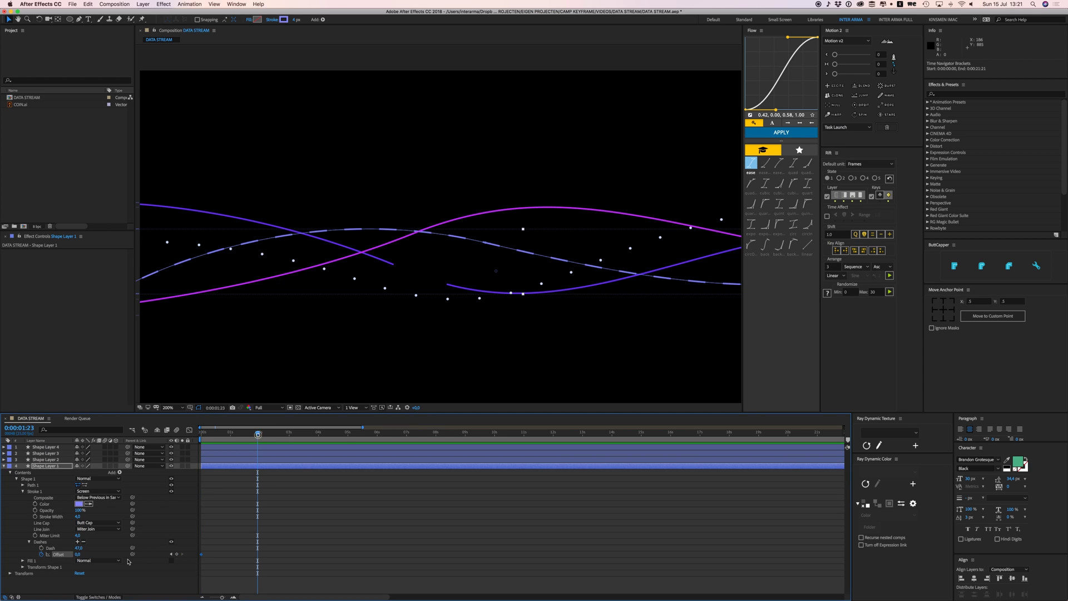
pyautogui.moveTo(80, 554); pyautogui.dragTo(329, 556)
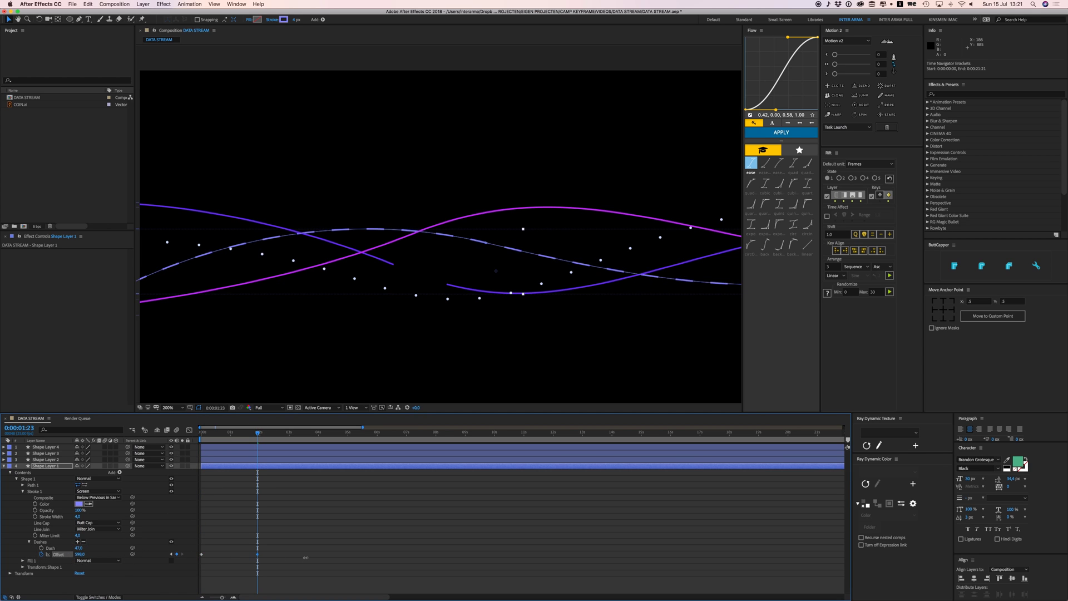
pyautogui.click(329, 512)
# Step: Play back the animated dash offset to check how the dashes travel along the line
pyautogui.press('space')
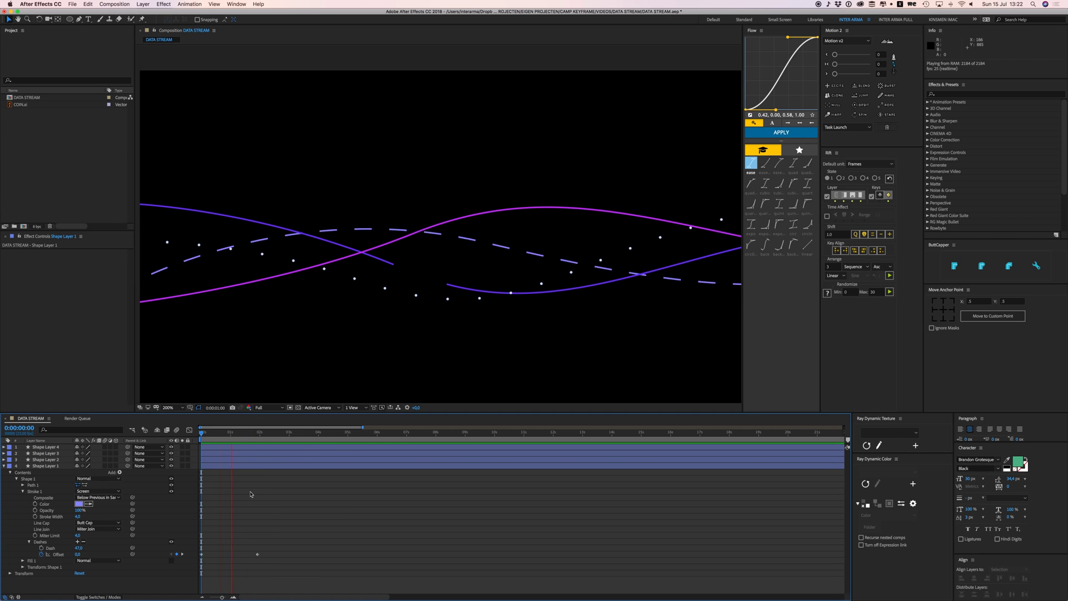
pyautogui.press('space')
pyautogui.moveTo(248, 433); pyautogui.dragTo(219, 433)
pyautogui.press('space')
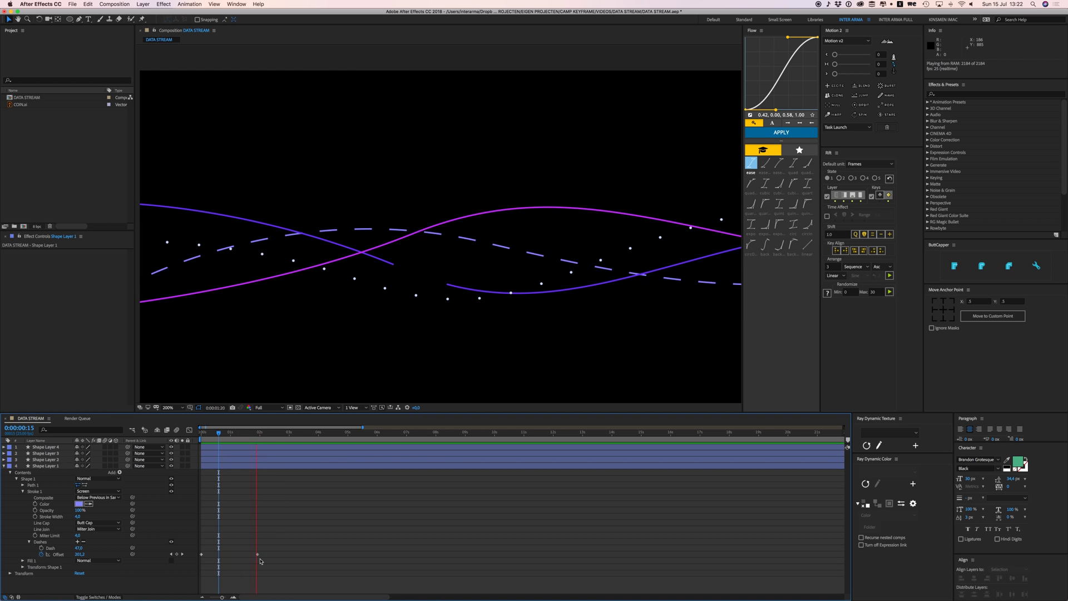
pyautogui.press('space')
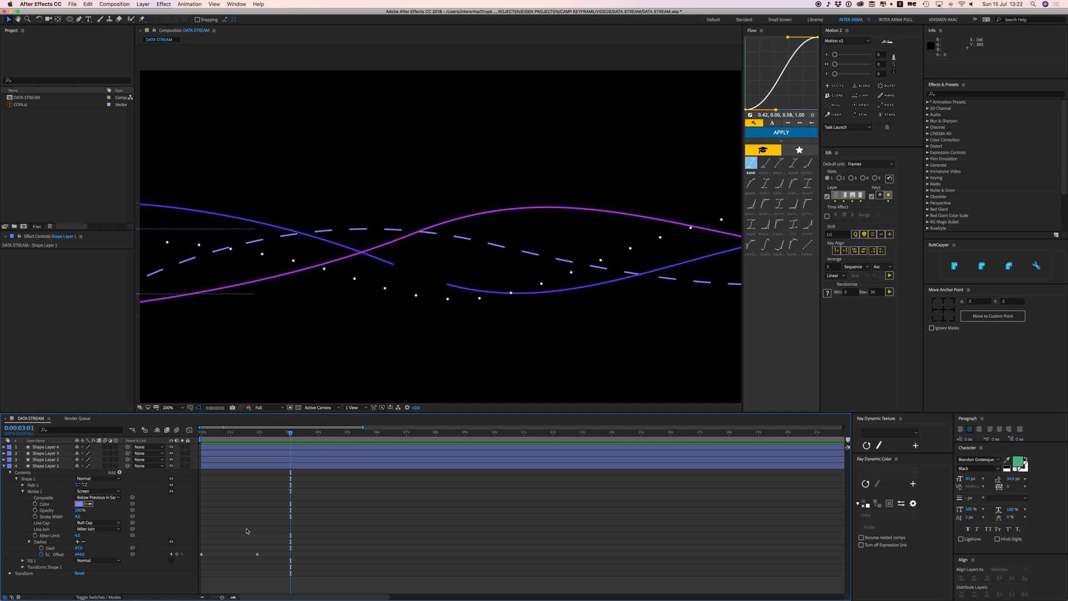
# Step: Add the expression loopOut("offset"); to Shape Layer 1's dash Offset
pyautogui.keyDown('alt'); pyautogui.click(41, 554); pyautogui.keyUp('alt')
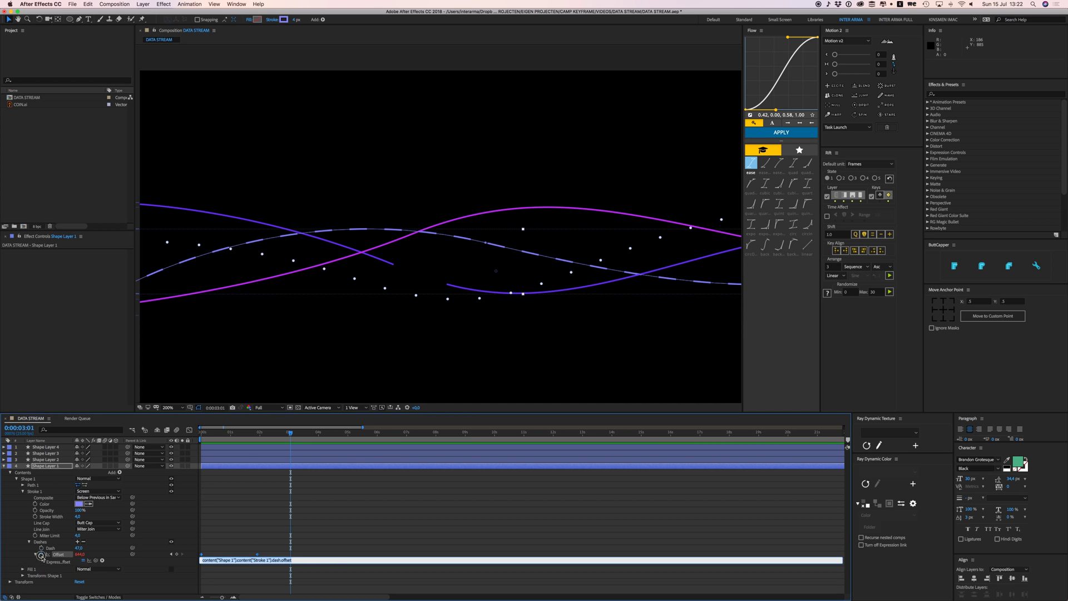
pyautogui.press('BackSpace')
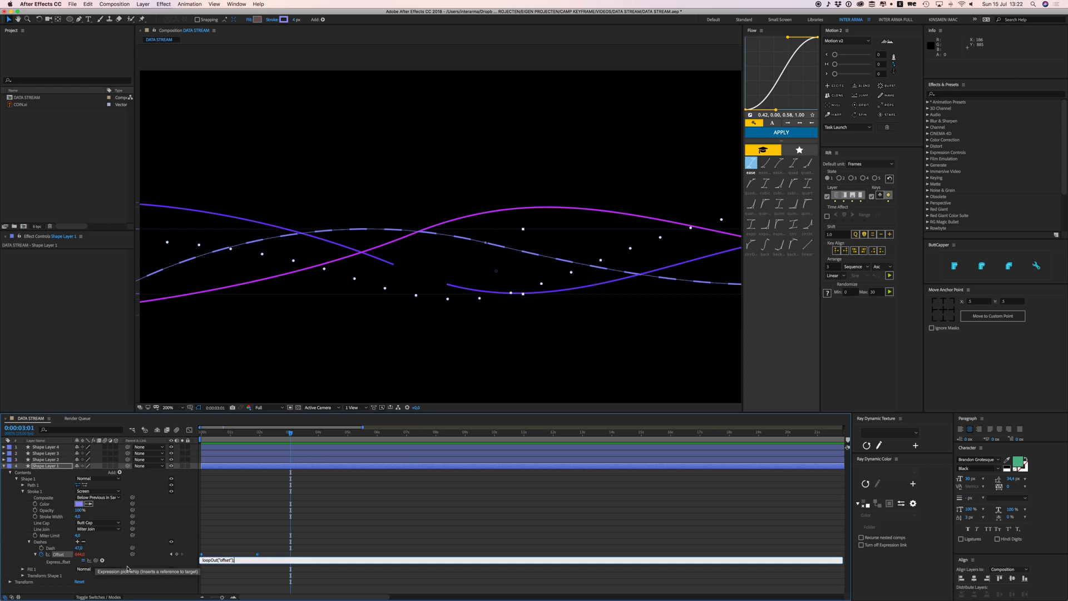
pyautogui.click(245, 561)
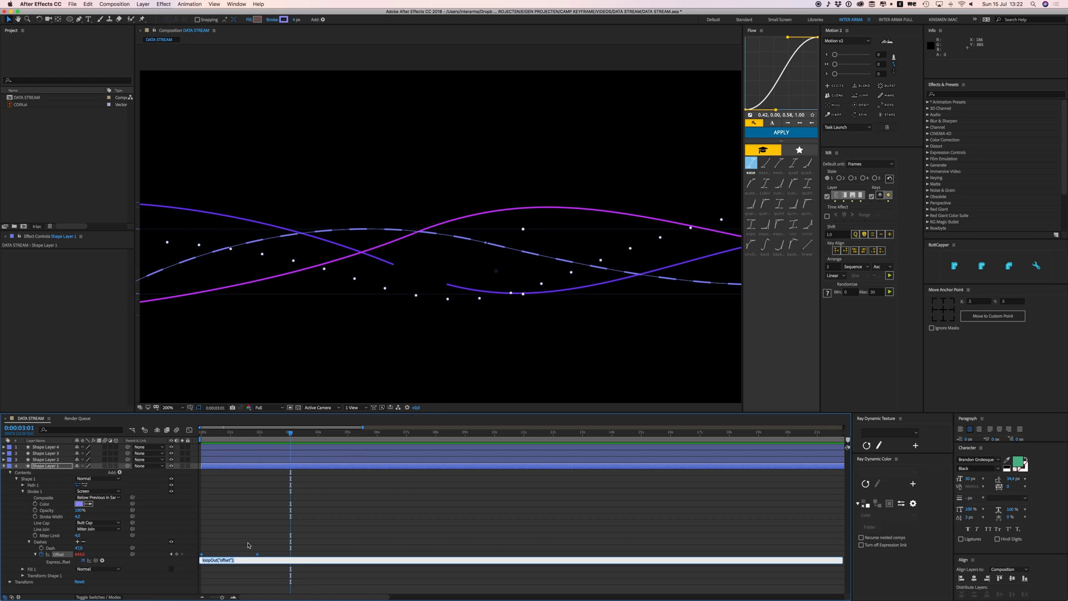
pyautogui.click(238, 501)
# Step: Play the composition from the start to check the continuously looping dashes in the full frame
pyautogui.moveTo(251, 434); pyautogui.dragTo(199, 443)
pyautogui.press('space')
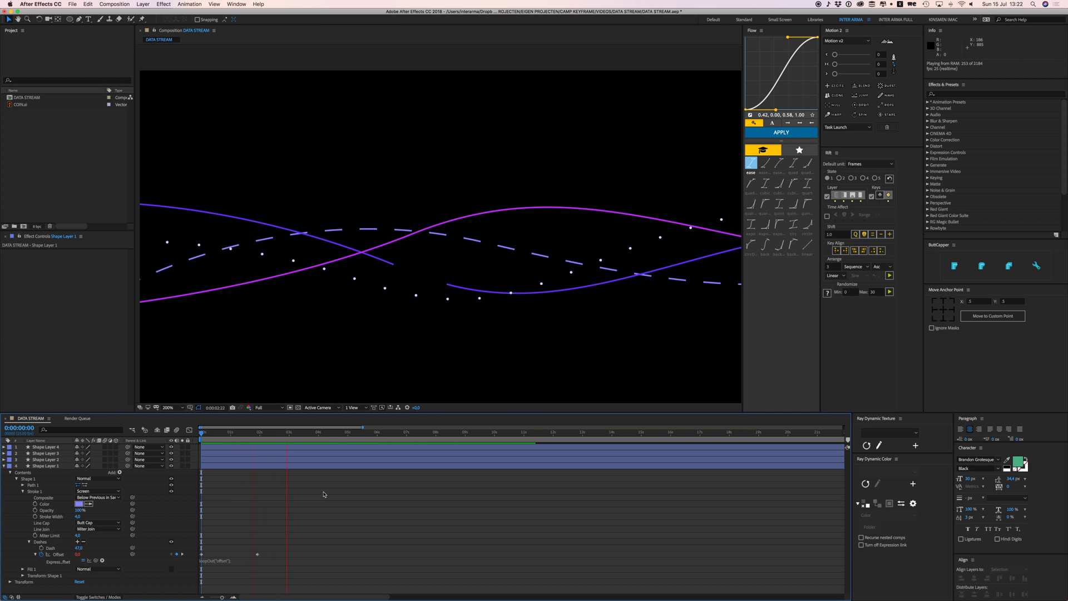
pyautogui.press(',')
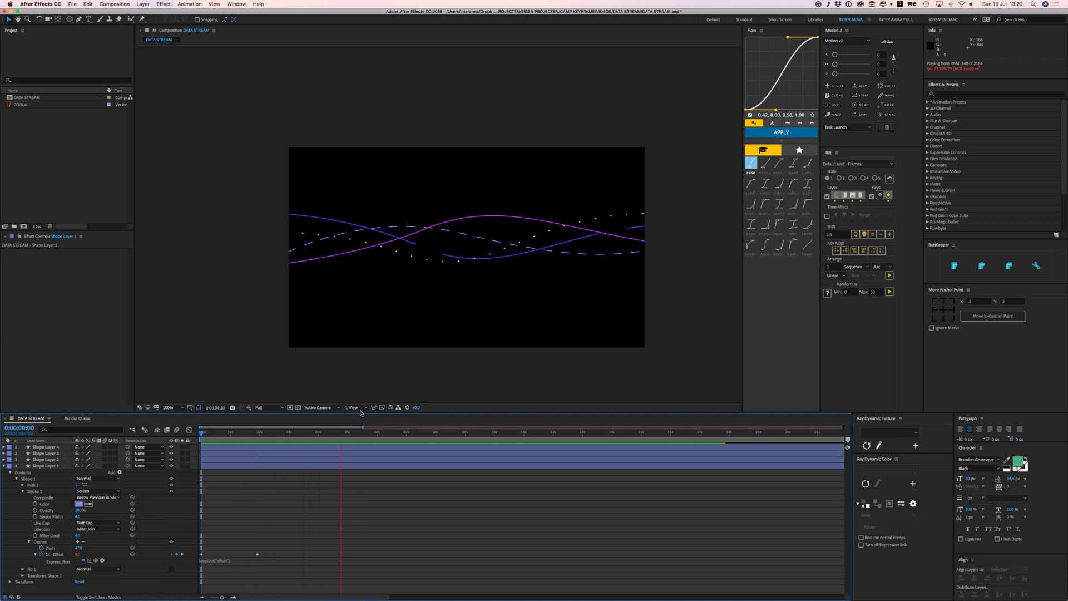
pyautogui.press('space')
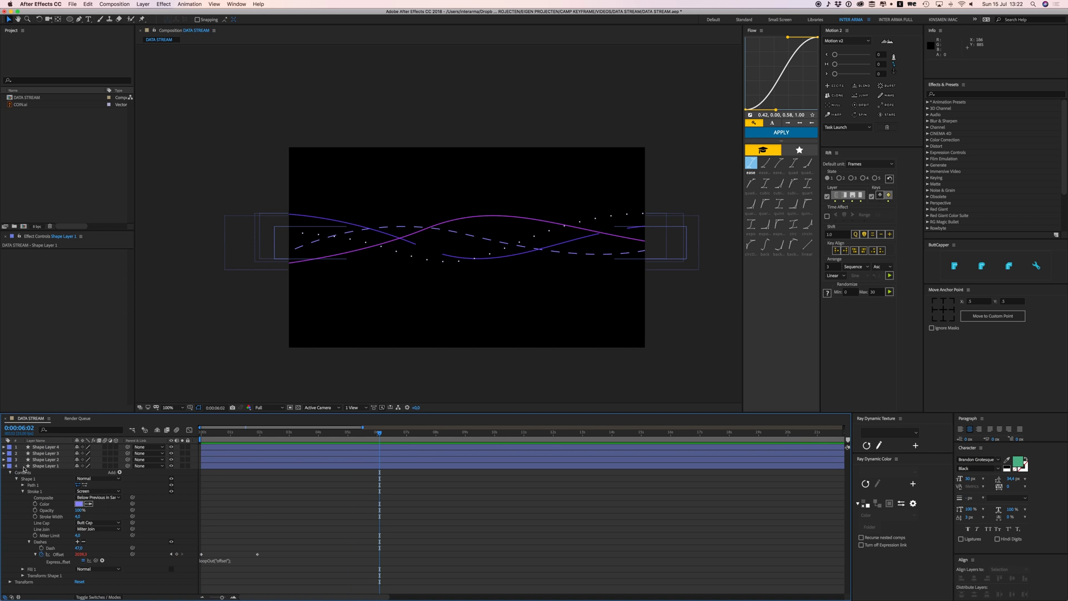
# Step: Keyframe the dash Offset of Shape Layer 2's stroke at 0 on the first frame and about 630 at 0:00:01:09
pyautogui.click(4, 467)
pyautogui.click(44, 460)
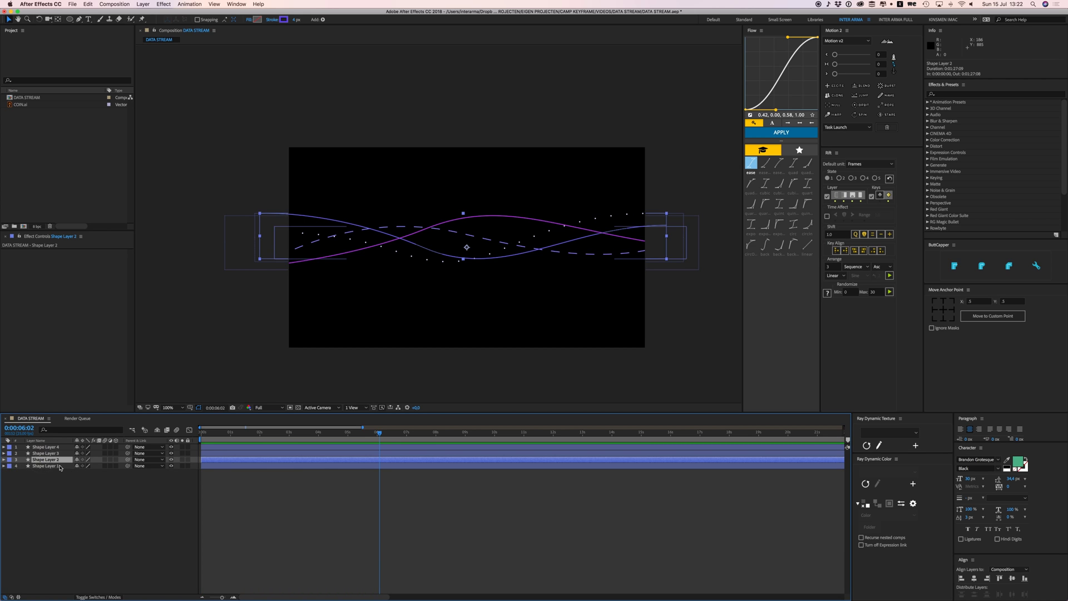
pyautogui.click(251, 544)
pyautogui.click(209, 459)
pyautogui.click(3, 460)
pyautogui.click(11, 466)
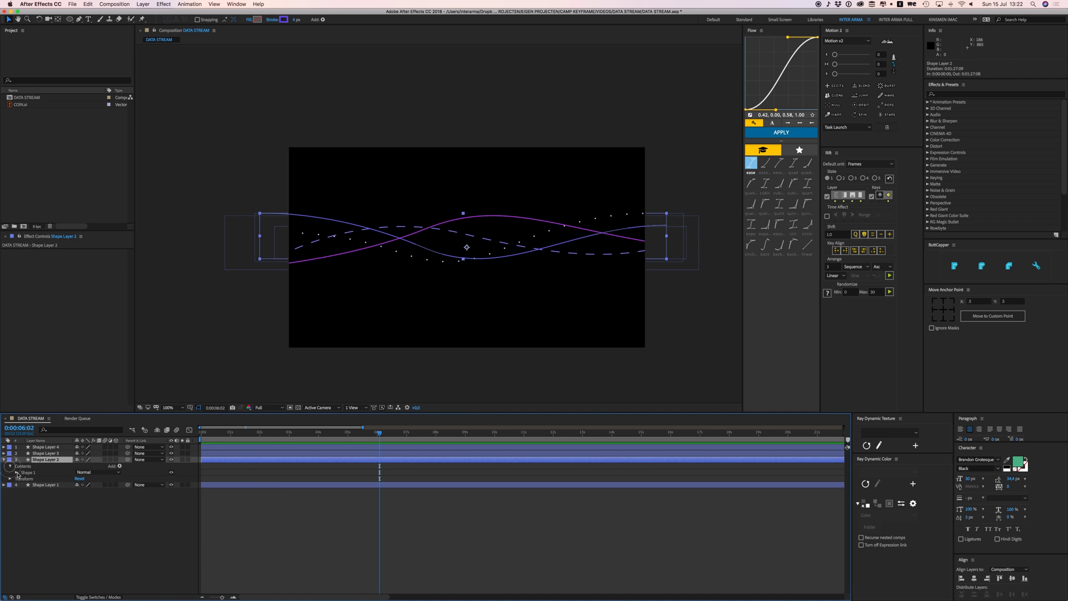
pyautogui.click(16, 472)
pyautogui.click(22, 486)
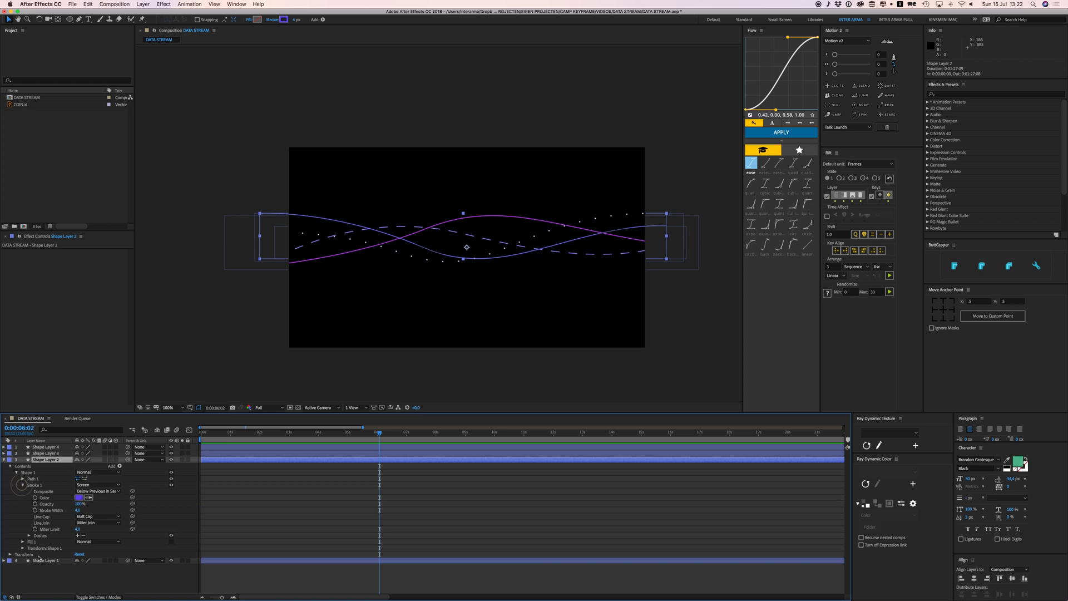
pyautogui.click(29, 536)
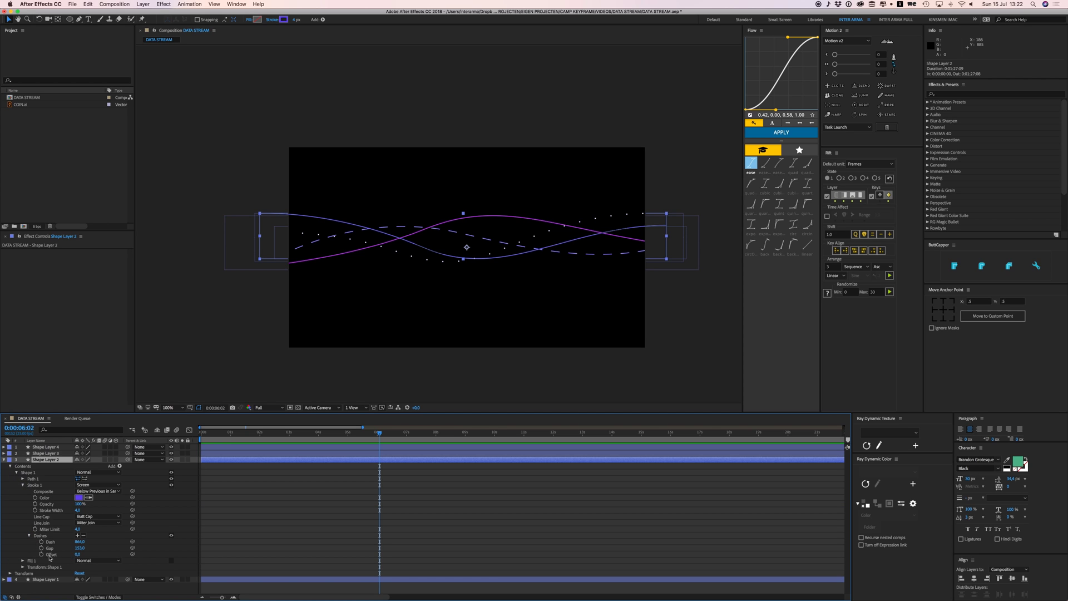
pyautogui.press('Home')
pyautogui.click(42, 555)
pyautogui.click(241, 433)
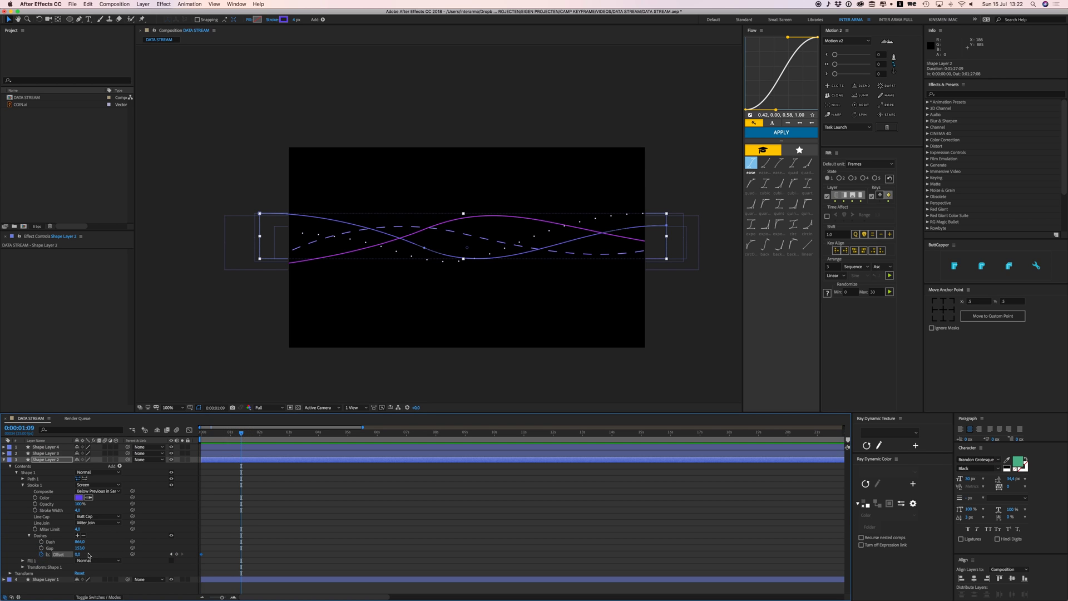
pyautogui.moveTo(80, 554); pyautogui.dragTo(315, 555)
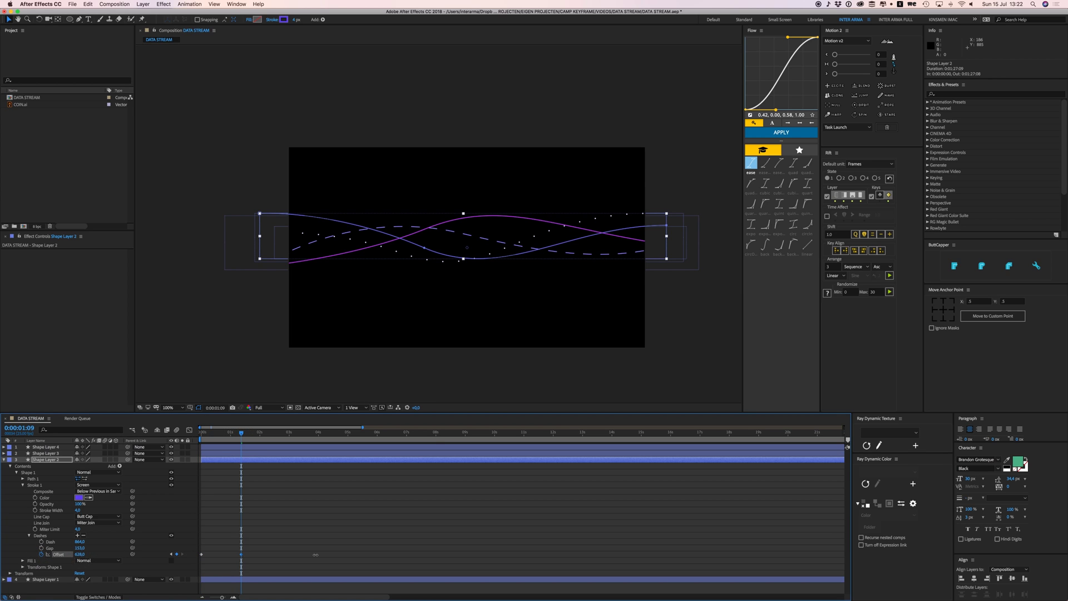
# Step: Add the expression loopOut("offset"); to Shape Layer 2's dash Offset and play back the looping line
pyautogui.keyDown('alt'); pyautogui.click(41, 555); pyautogui.keyUp('alt')
pyautogui.write('loopOut("offset");')
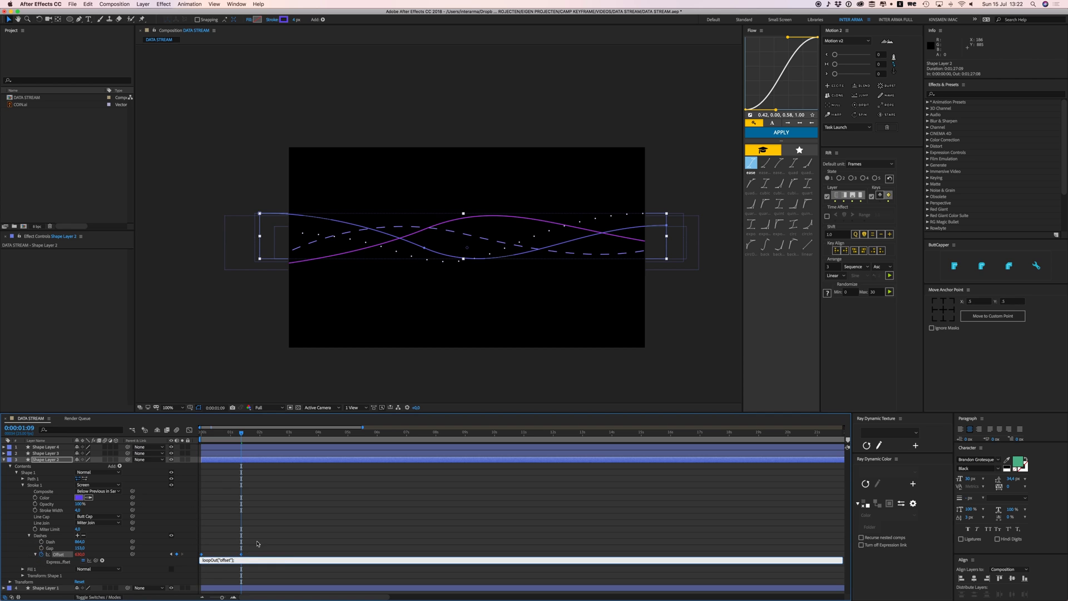
pyautogui.click(222, 478)
pyautogui.press('space')
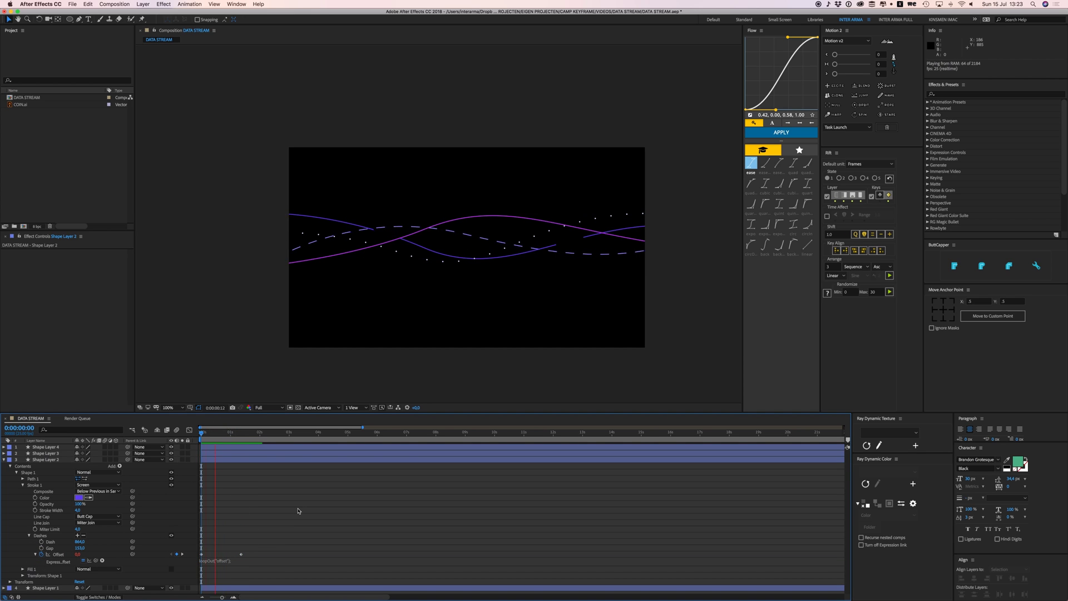
pyautogui.press('space')
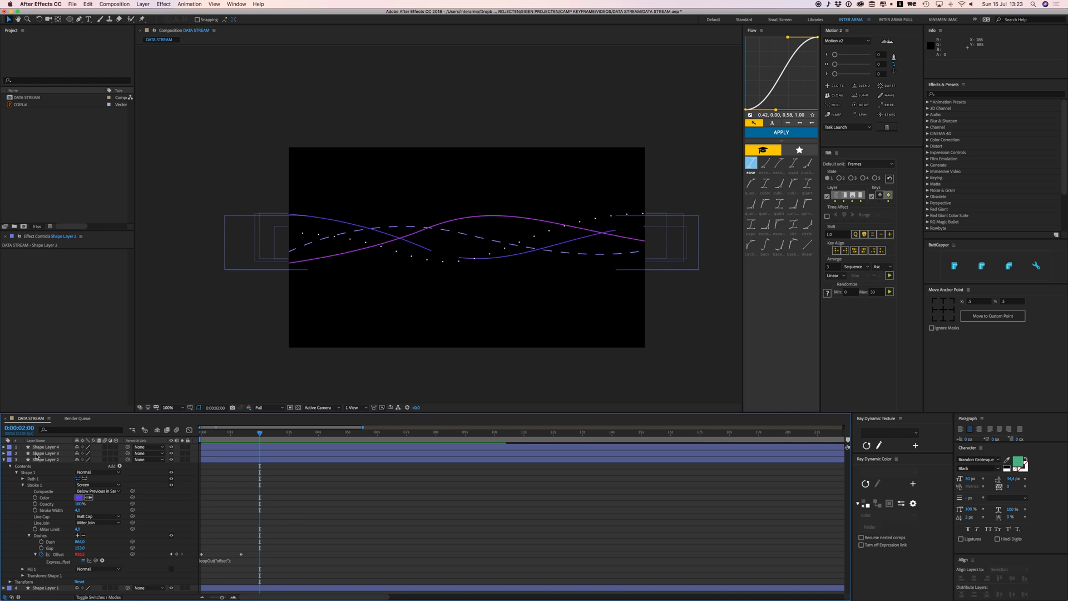
pyautogui.click(36, 454)
pyautogui.click(305, 491)
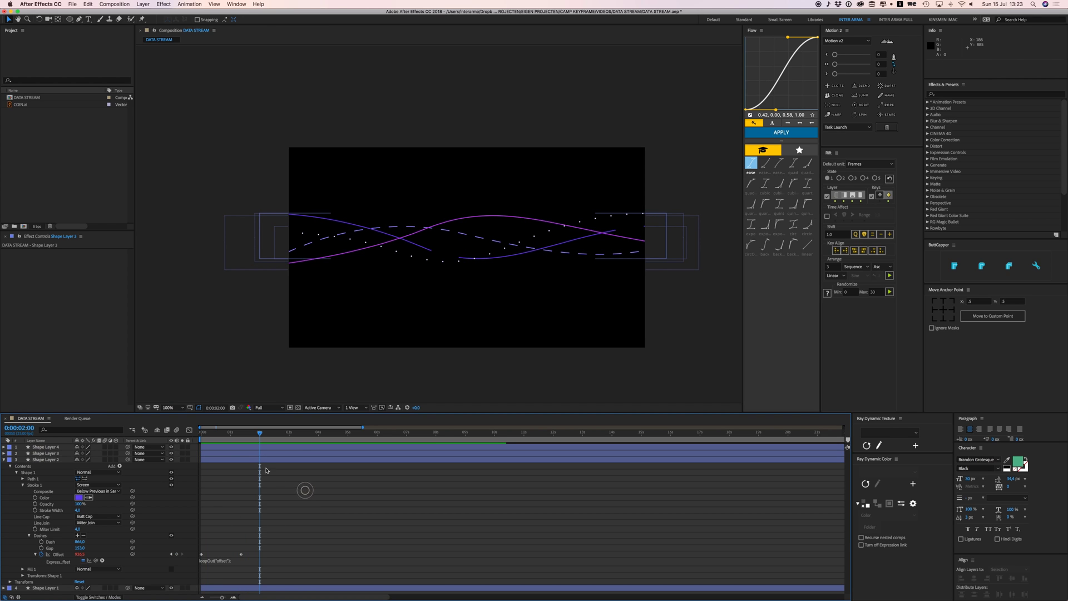
pyautogui.click(261, 453)
pyautogui.moveTo(259, 433); pyautogui.dragTo(217, 439)
# Step: Keyframe the dash Offset of Shape Layer 4's dotted stroke at 0 on the first frame and increase it at 0:00:01:18
pyautogui.click(45, 447)
pyautogui.click(3, 446)
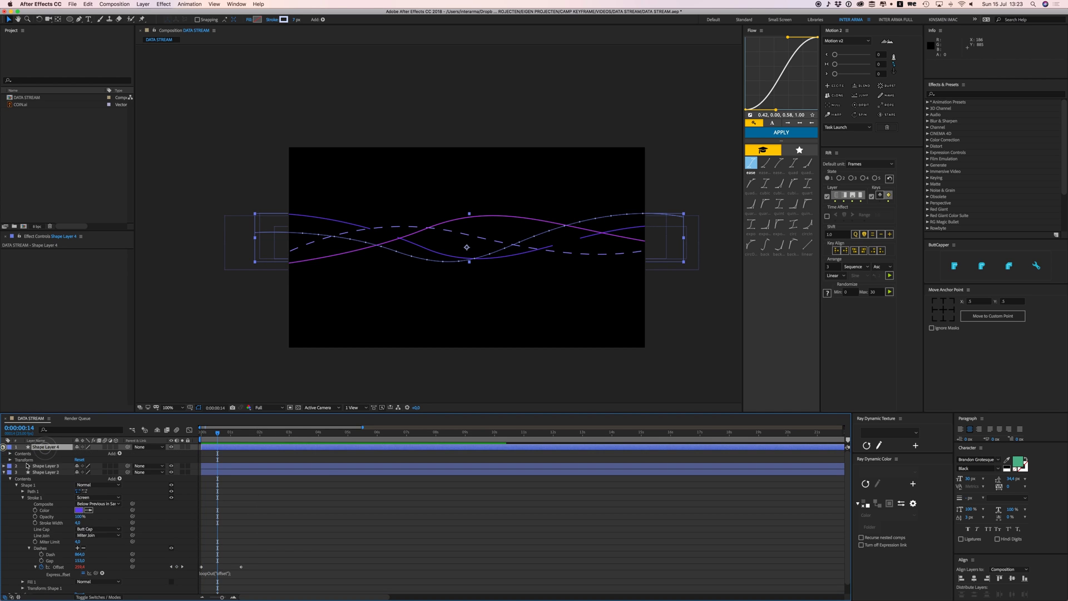
pyautogui.click(10, 453)
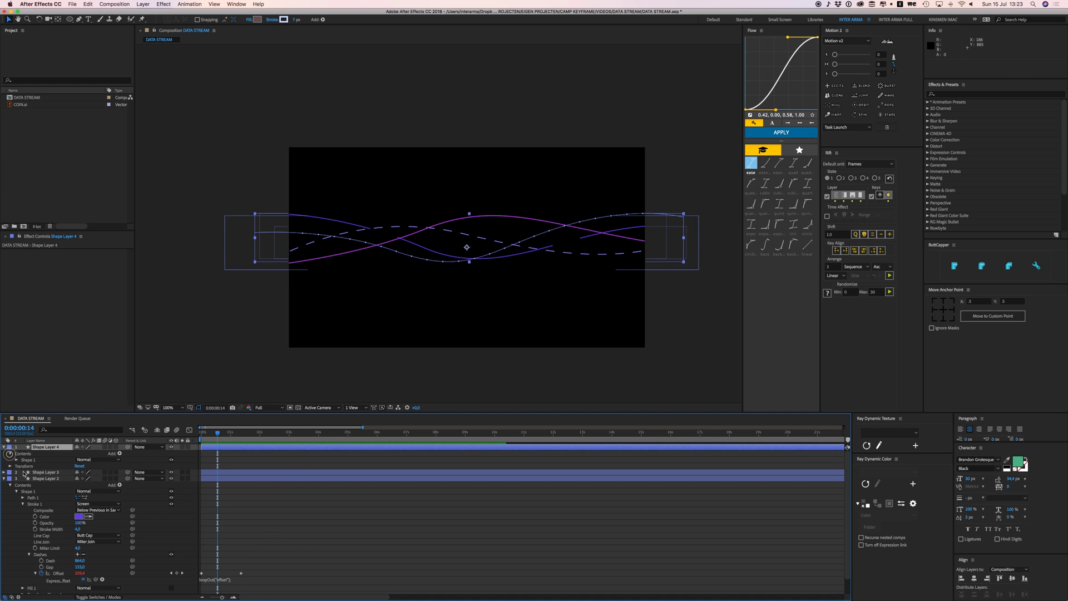
pyautogui.click(16, 460)
pyautogui.click(23, 472)
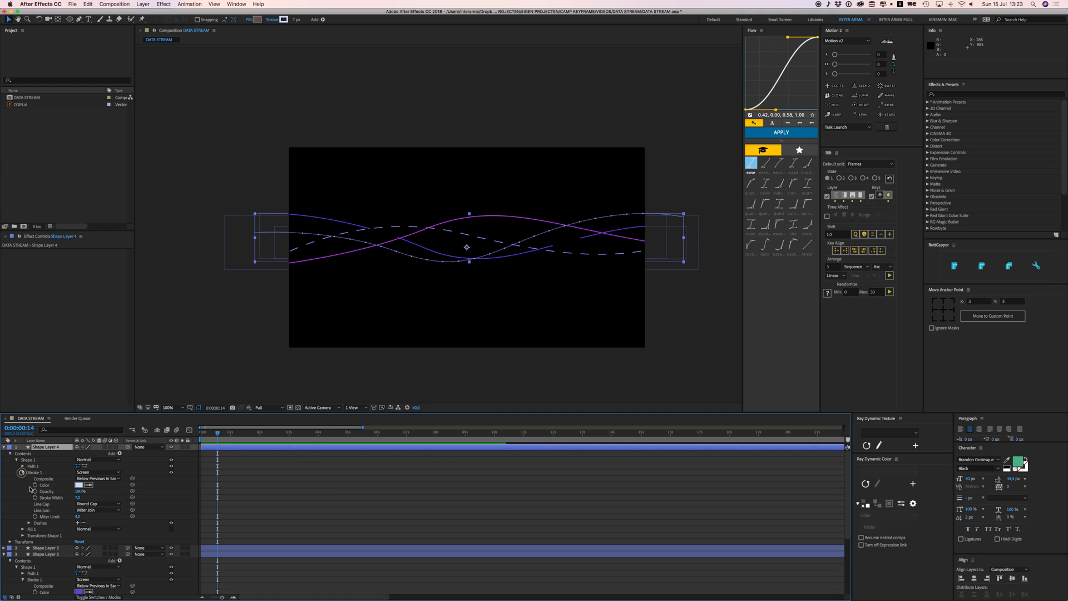
pyautogui.click(30, 524)
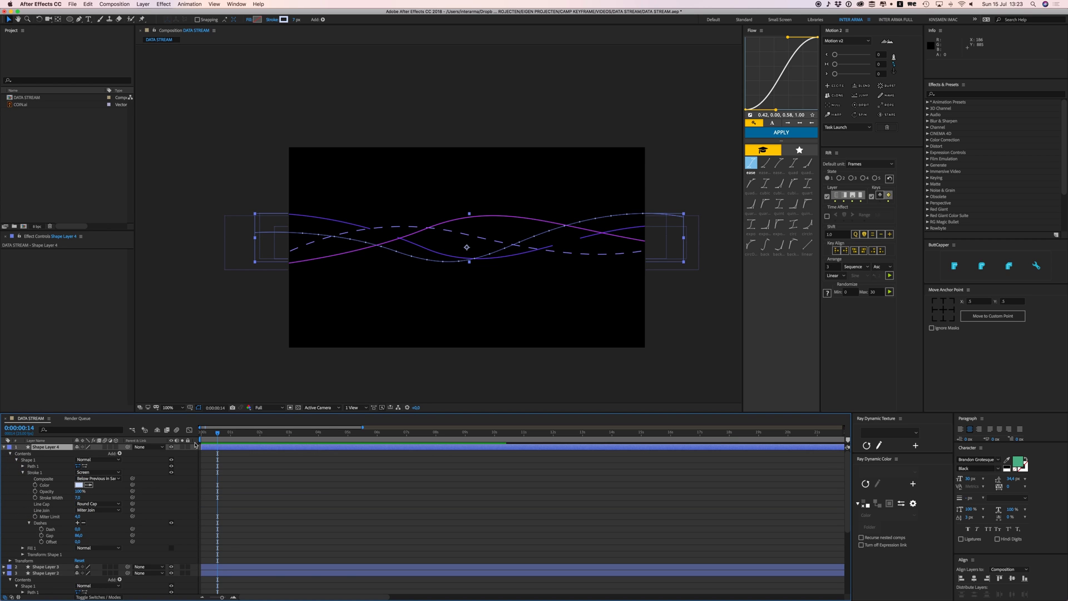
pyautogui.press('Home')
pyautogui.click(42, 542)
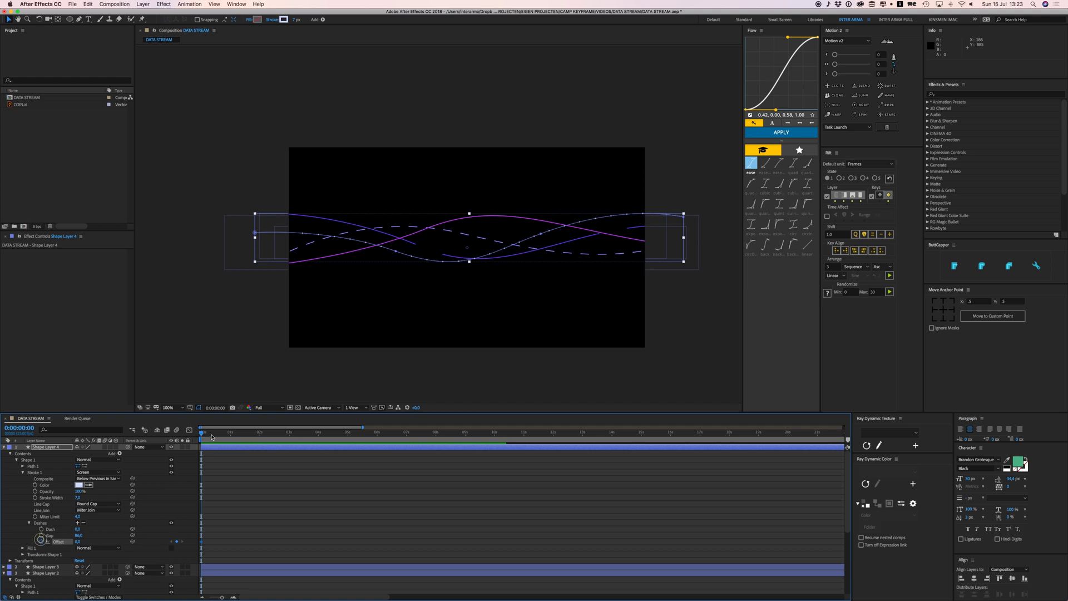
pyautogui.moveTo(230, 435); pyautogui.dragTo(252, 435)
pyautogui.moveTo(79, 542); pyautogui.dragTo(198, 544)
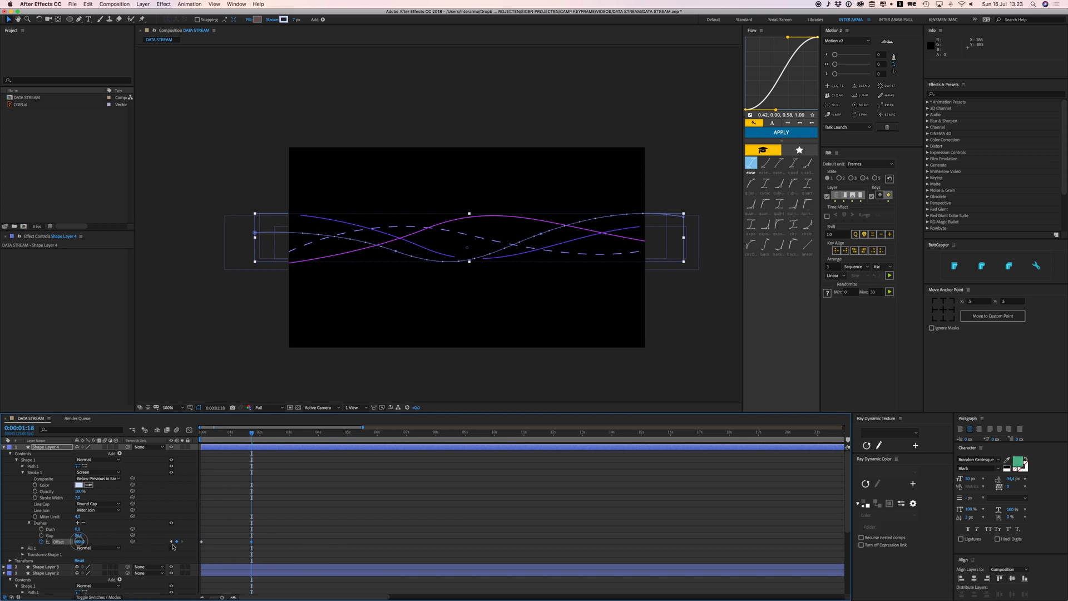
# Step: Add the expression loopOut("offset"); to Shape Layer 4's dash Offset
pyautogui.keyDown('alt'); pyautogui.click(41, 541); pyautogui.keyUp('alt')
pyautogui.write('loopOut("offset");')
pyautogui.click(267, 470)
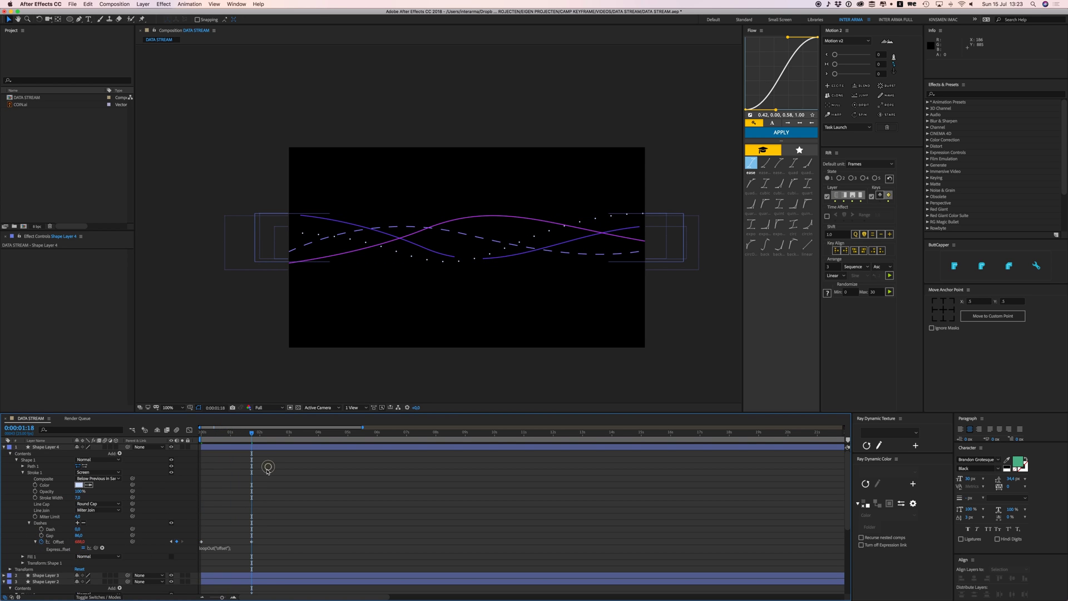
# Step: Show only the keyframed Offset properties of the shape layers and play the composition from the start
pyautogui.press('u')
pyautogui.moveTo(247, 433); pyautogui.dragTo(200, 433)
pyautogui.press('space')
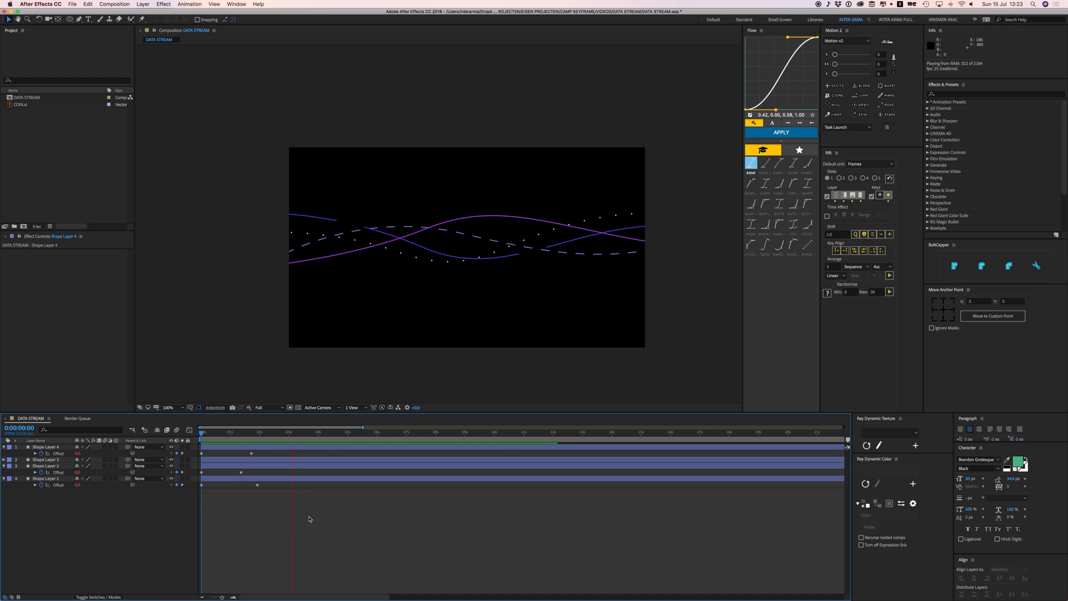
pyautogui.press('space')
# Step: Review the modified properties of all shape layers and examine the path, stroke and fill inside Shape Layer 4
pyautogui.click(49, 448)
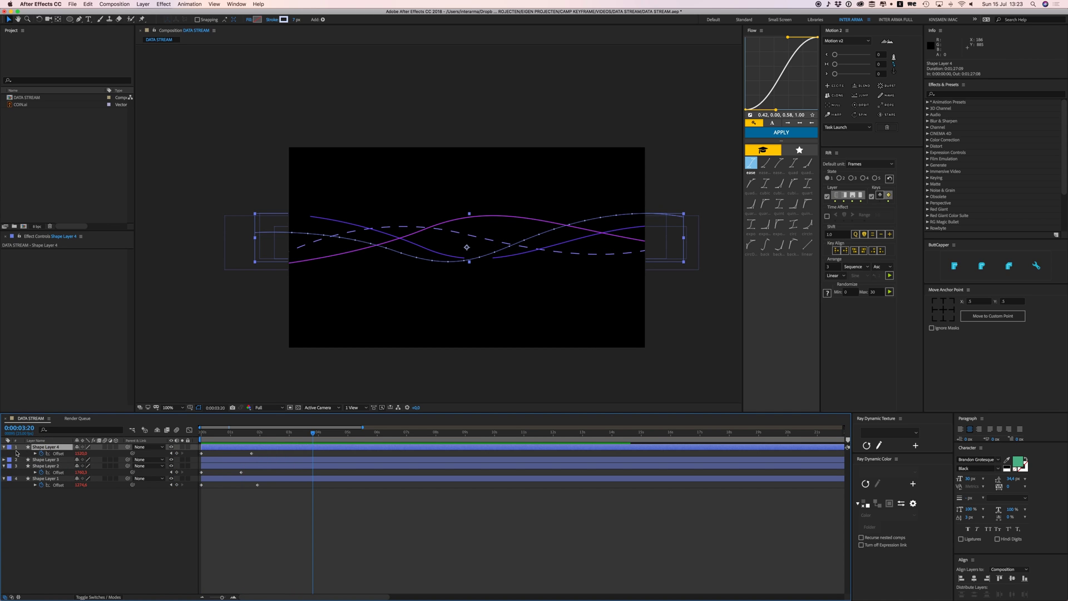
pyautogui.hotkey('ctrl', 'a')
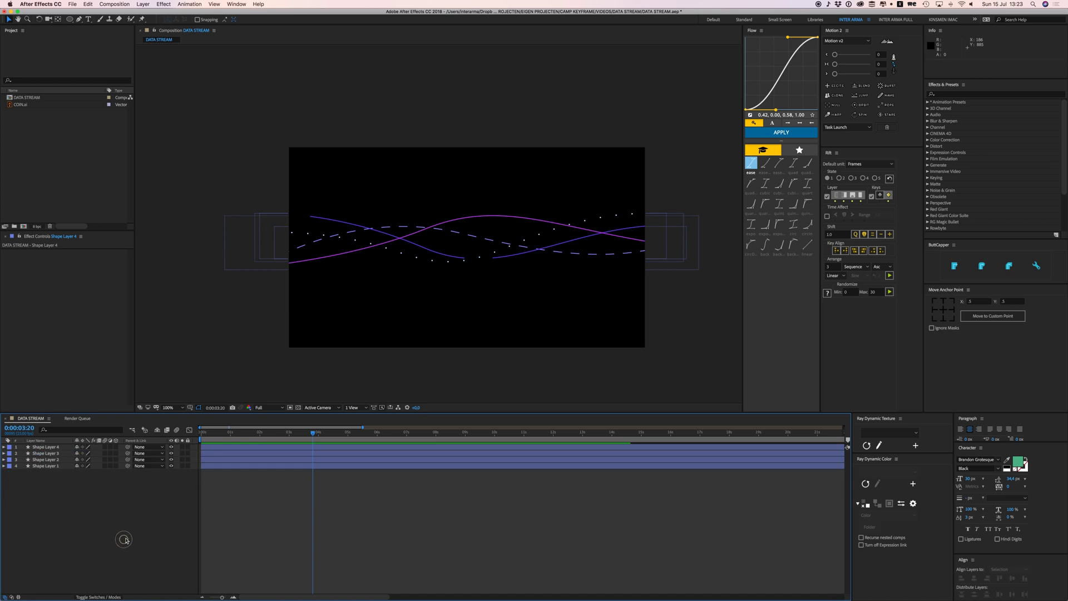
pyautogui.press('u')
pyautogui.press('u')
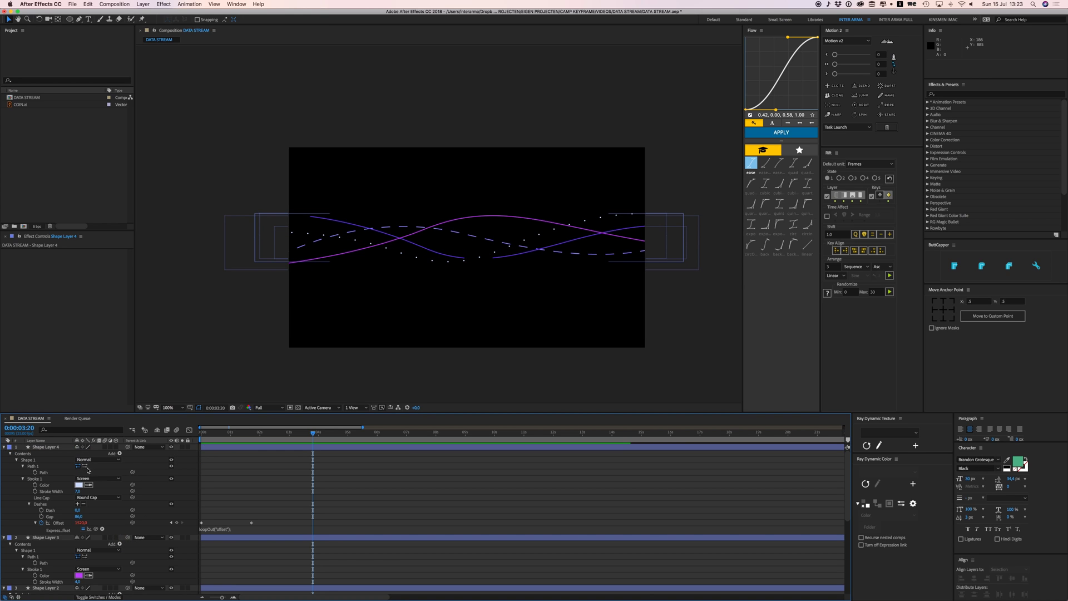
pyautogui.press('u')
pyautogui.click(215, 447)
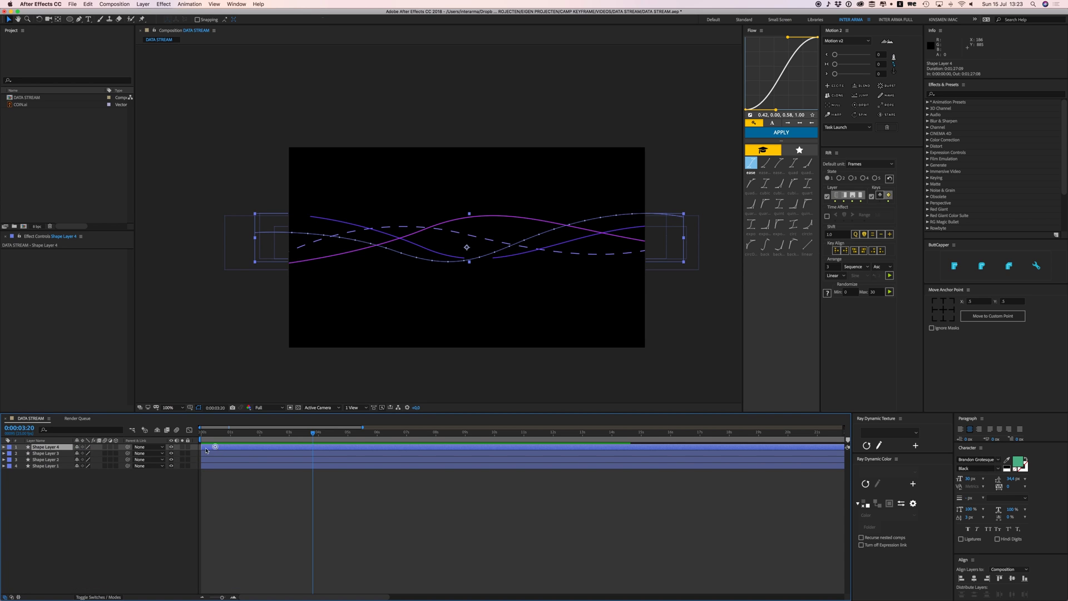
pyautogui.click(4, 447)
pyautogui.click(10, 454)
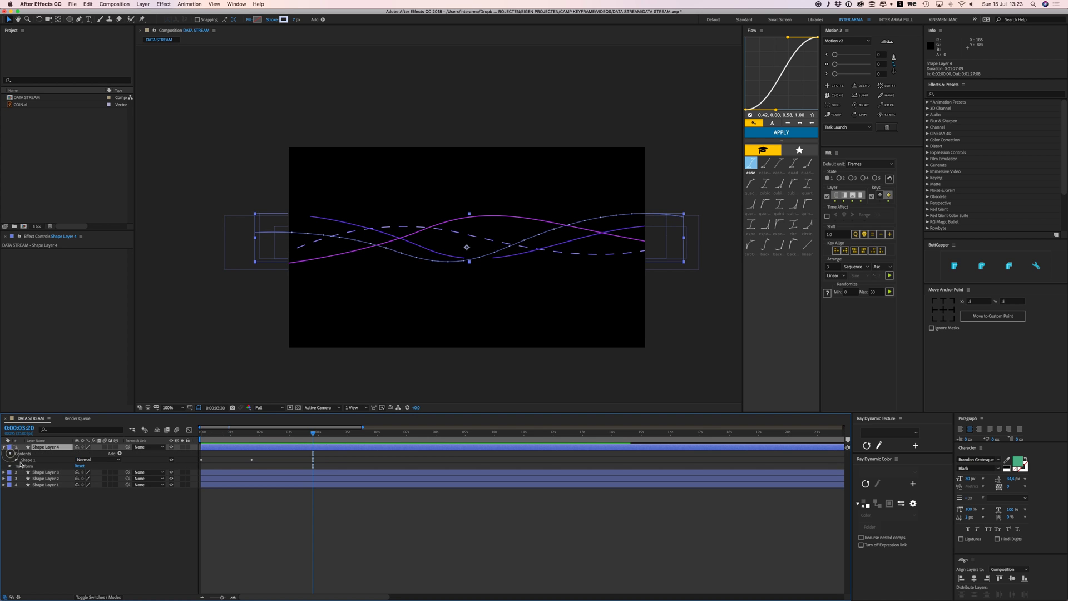
pyautogui.click(16, 460)
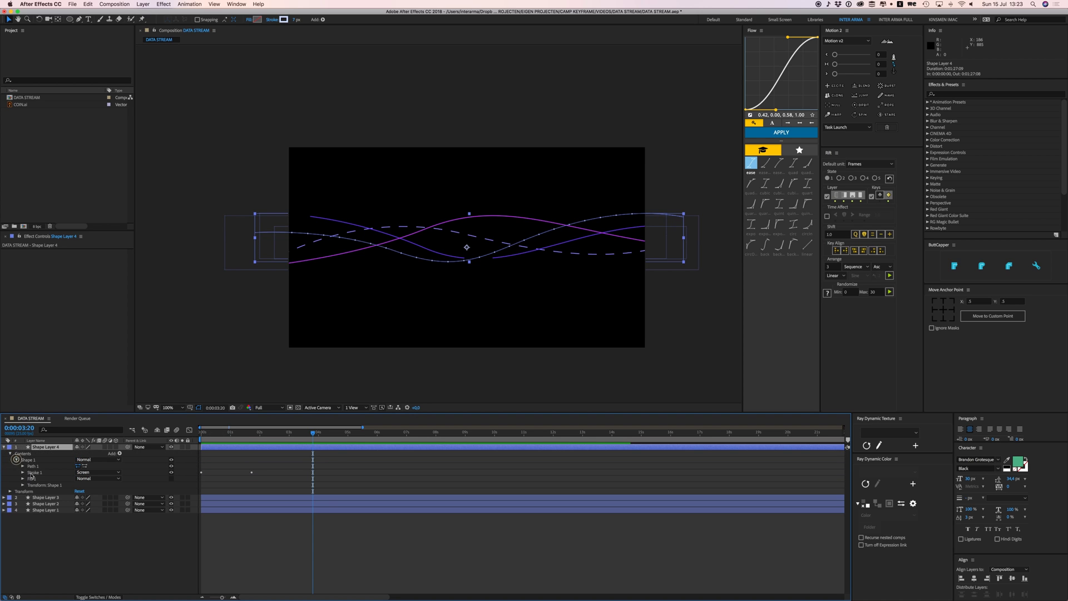
pyautogui.click(86, 467)
# Step: Play back the composition to check all four lines moving together
pyautogui.click(290, 549)
pyautogui.press('space')
pyautogui.click(47, 498)
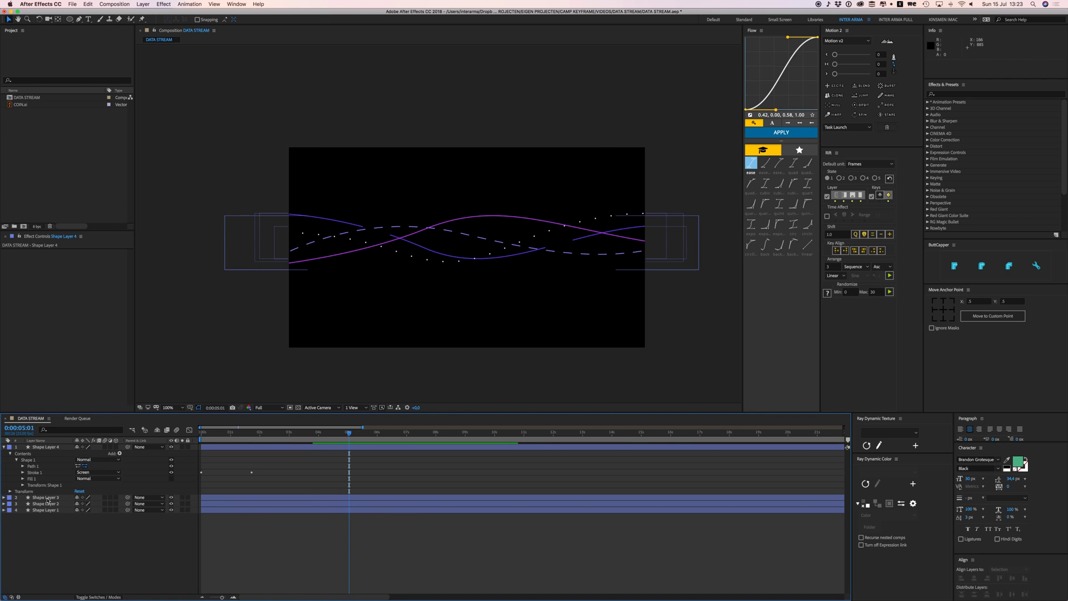
pyautogui.click(297, 549)
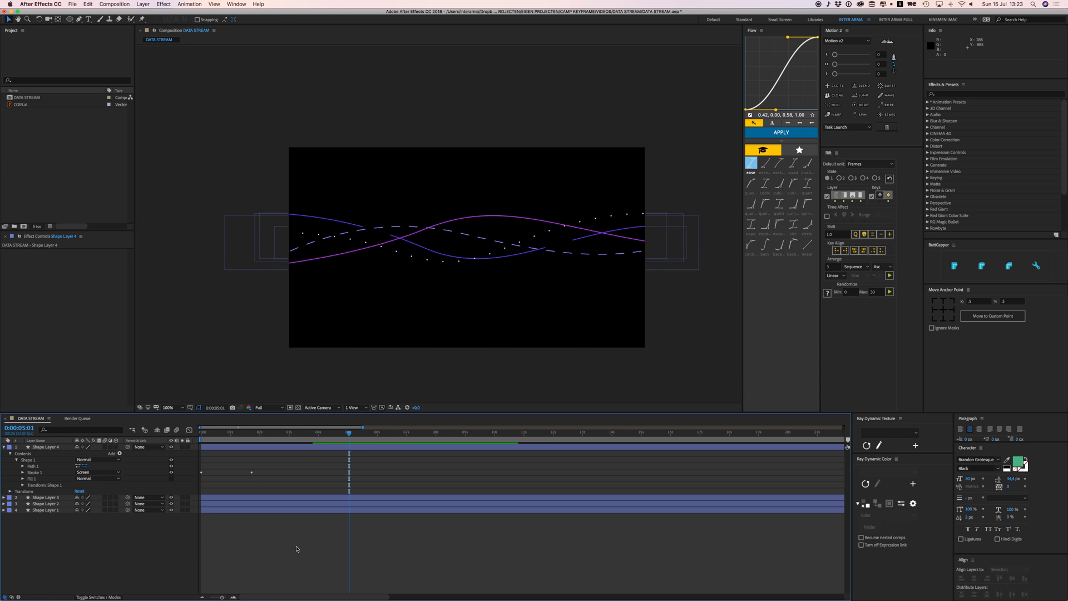
# Step: Examine the modified path, stroke and dash properties from Shape Layer 4 down to Shape Layer 1, and collapse all layers
pyautogui.press('u')
pyautogui.press('u')
pyautogui.scroll(-3, 260, 511)
pyautogui.scroll(-1, 260, 510)
pyautogui.click(262, 481)
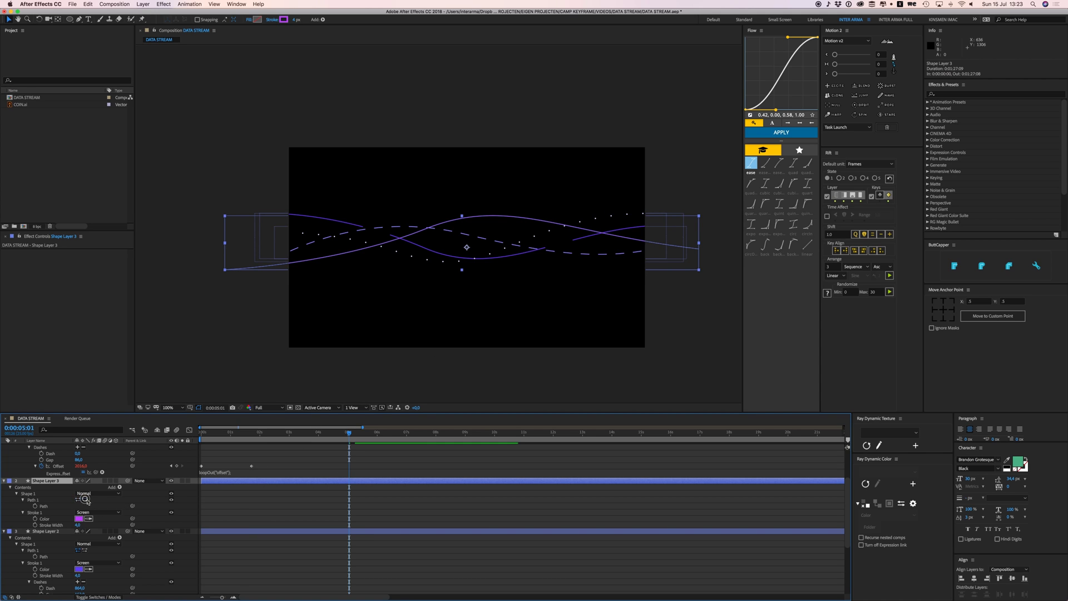
pyautogui.scroll(-5, 86, 484)
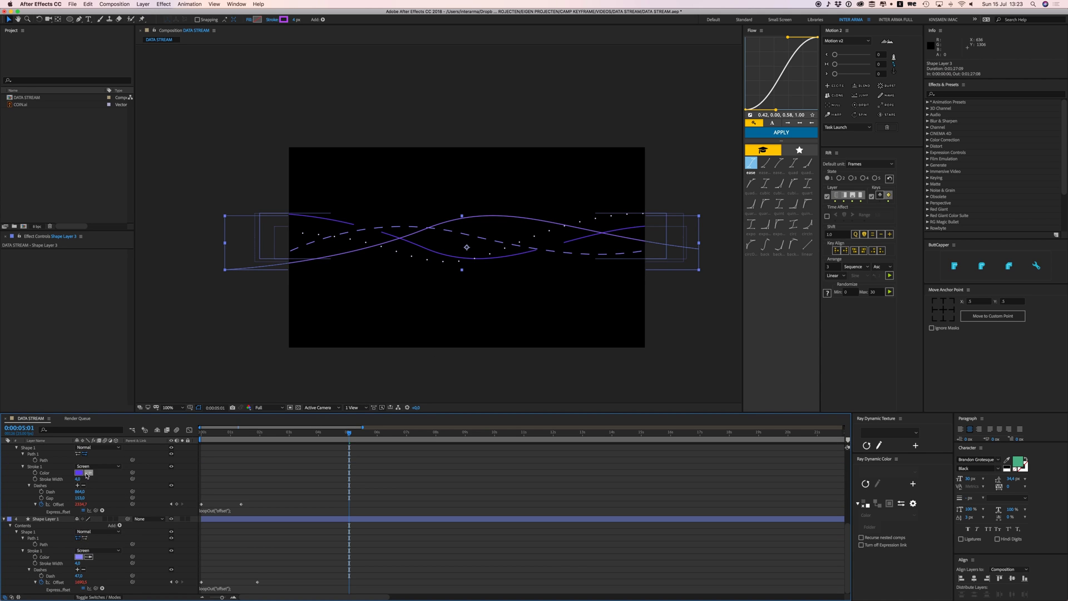
pyautogui.click(311, 483)
pyautogui.press('u')
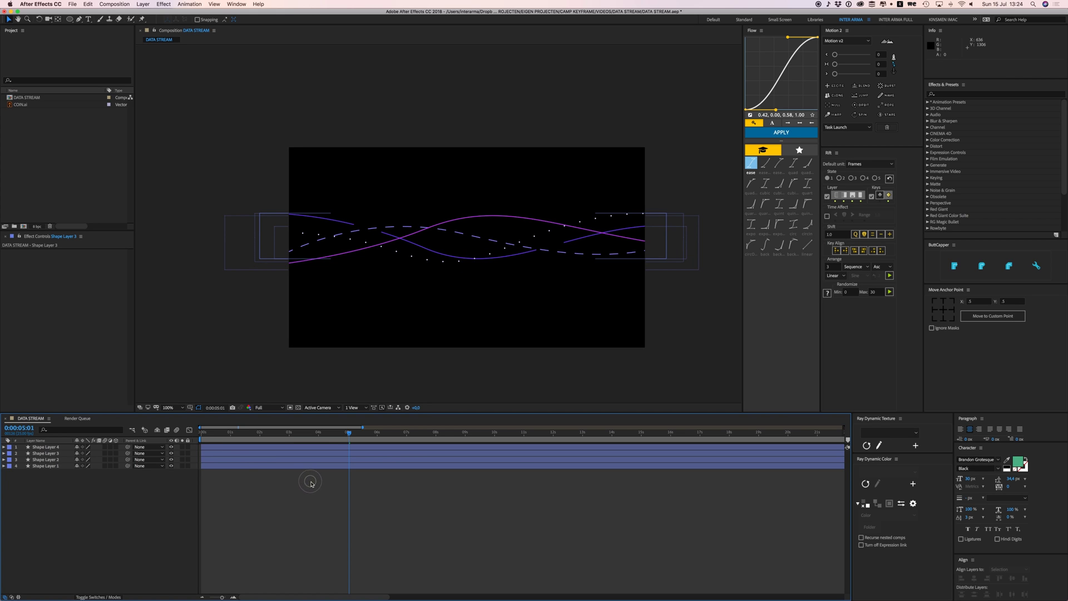
# Step: Preview the looping data stream again from the first frame with all layers collapsed
pyautogui.press('space')
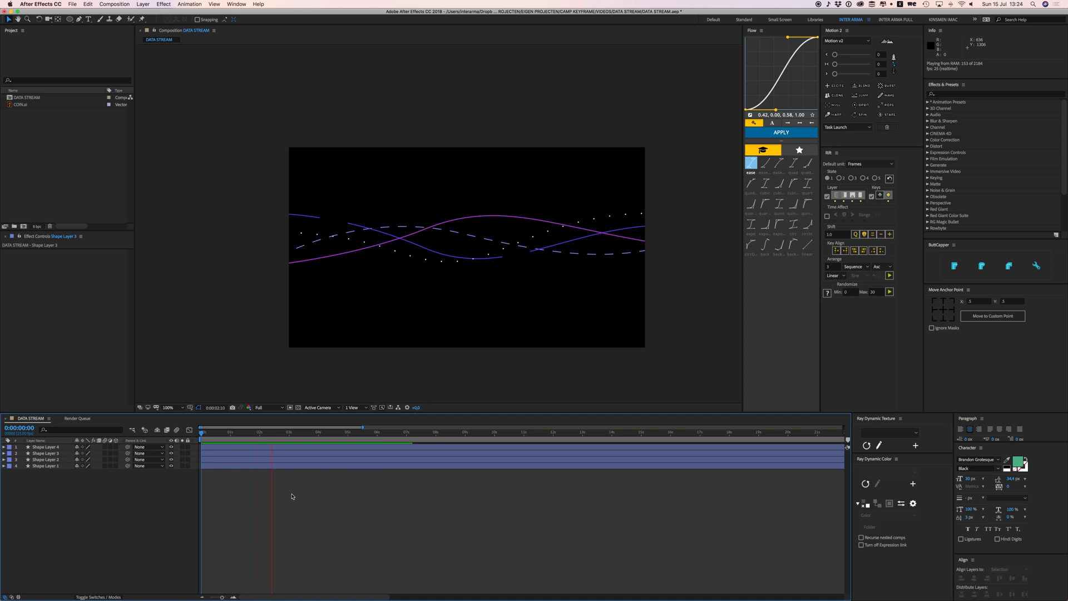
pyautogui.press('space')
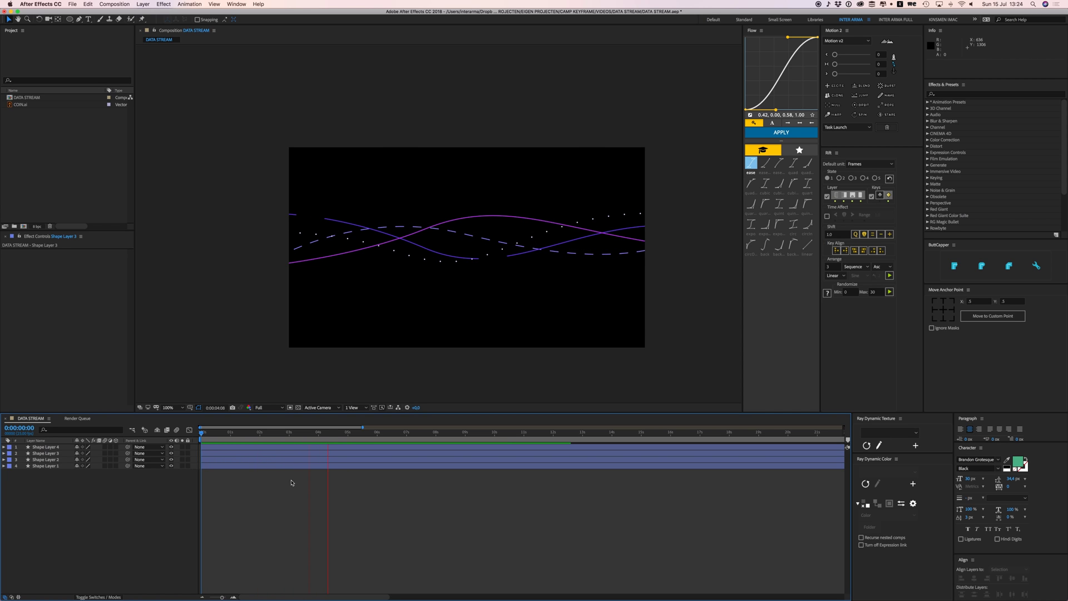
pyautogui.moveTo(244, 435); pyautogui.dragTo(201, 435)
pyautogui.press('space')
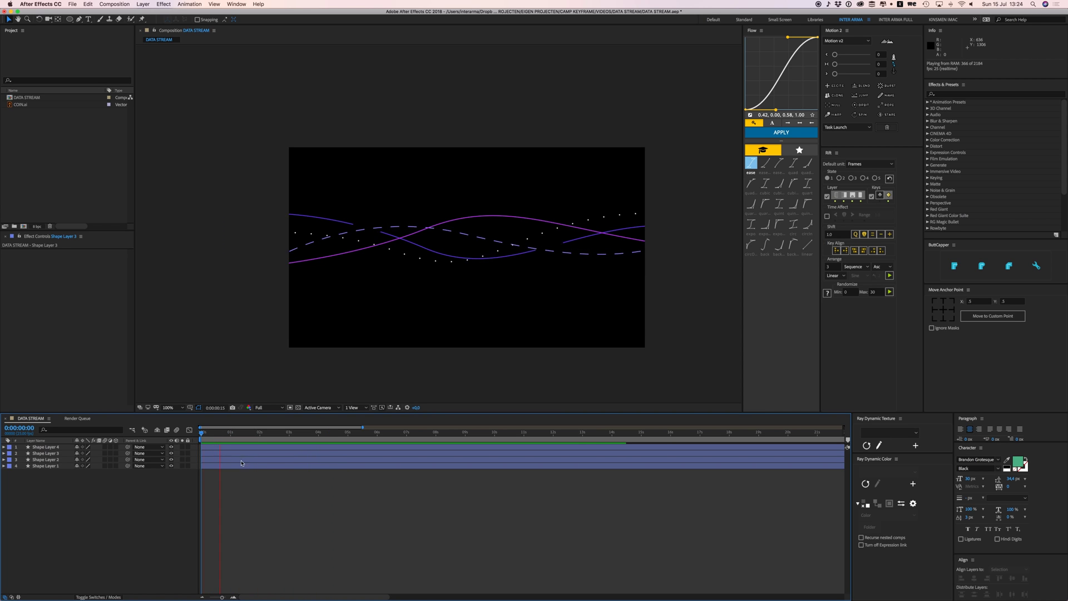
pyautogui.press('space')
# Step: Add an Outer Glow layer style to Shape Layer 2, the solid blue-purple line
pyautogui.click(316, 220)
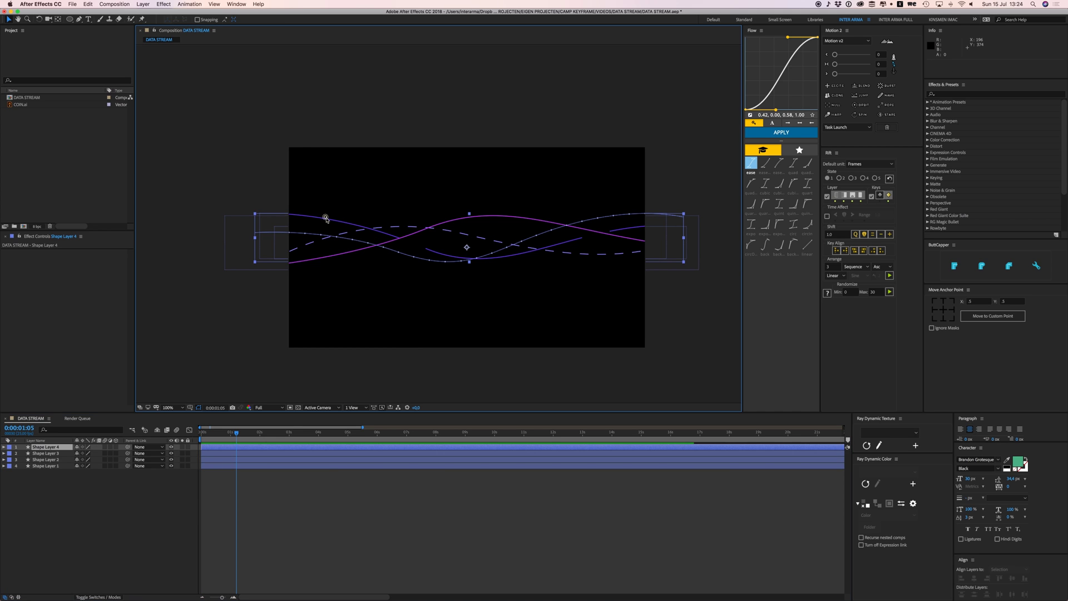
pyautogui.press('.')
pyautogui.moveTo(343, 212); pyautogui.dragTo(371, 216)
pyautogui.press('v')
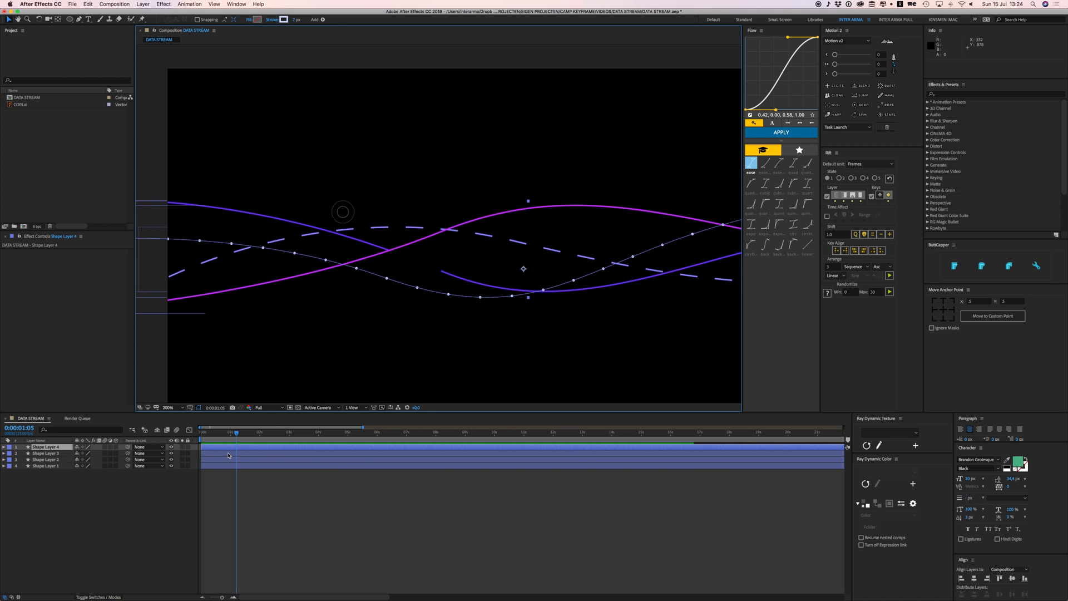
pyautogui.click(226, 453)
pyautogui.click(227, 460)
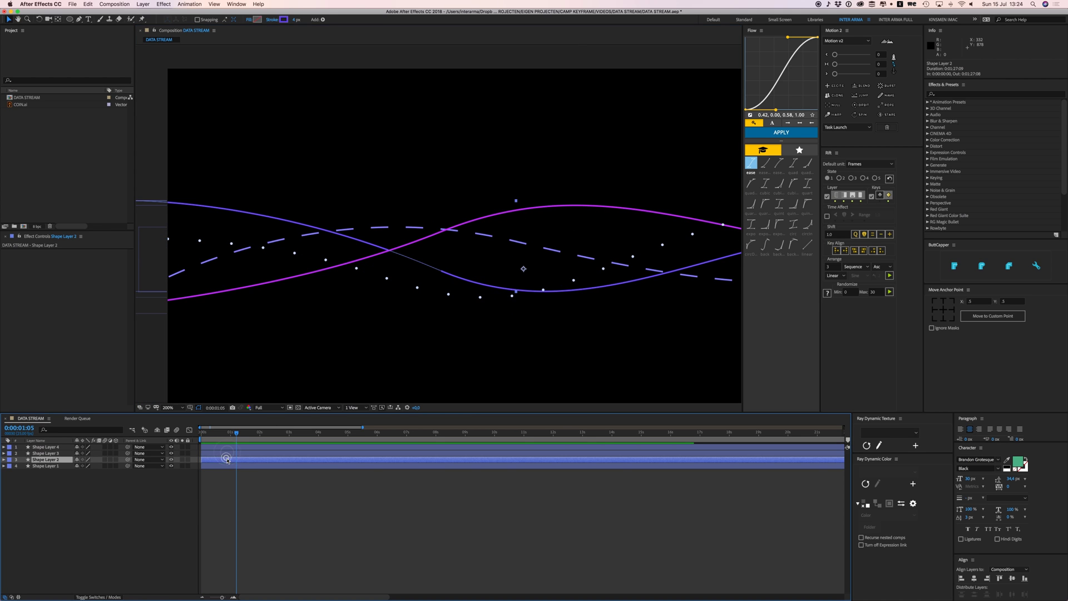
pyautogui.rightClick(52, 461)
pyautogui.moveTo(82, 497)
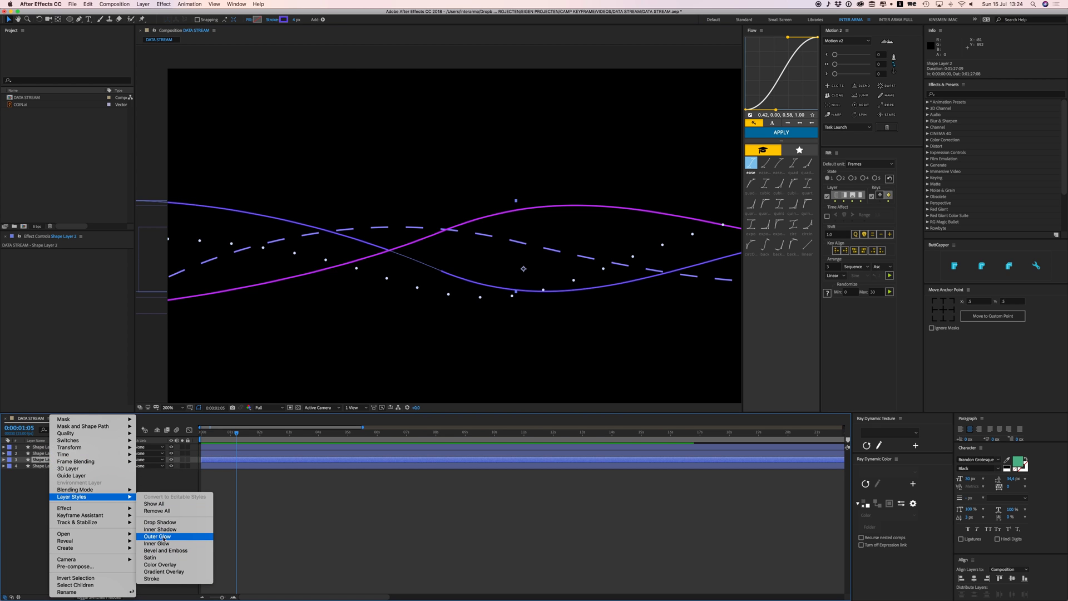
pyautogui.click(31, 490)
pyautogui.rightClick(43, 460)
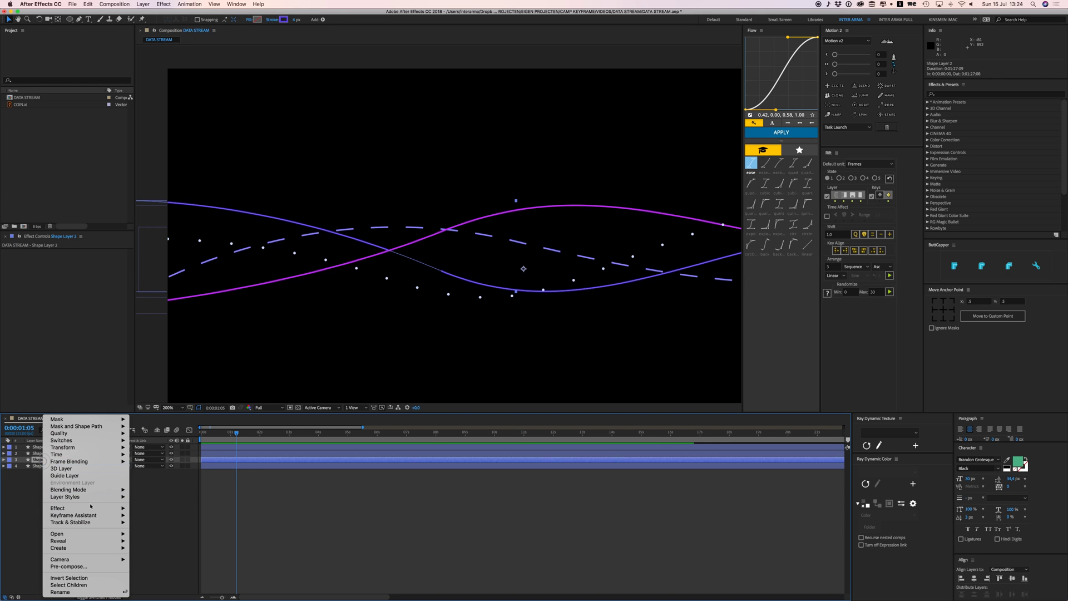
pyautogui.moveTo(80, 498)
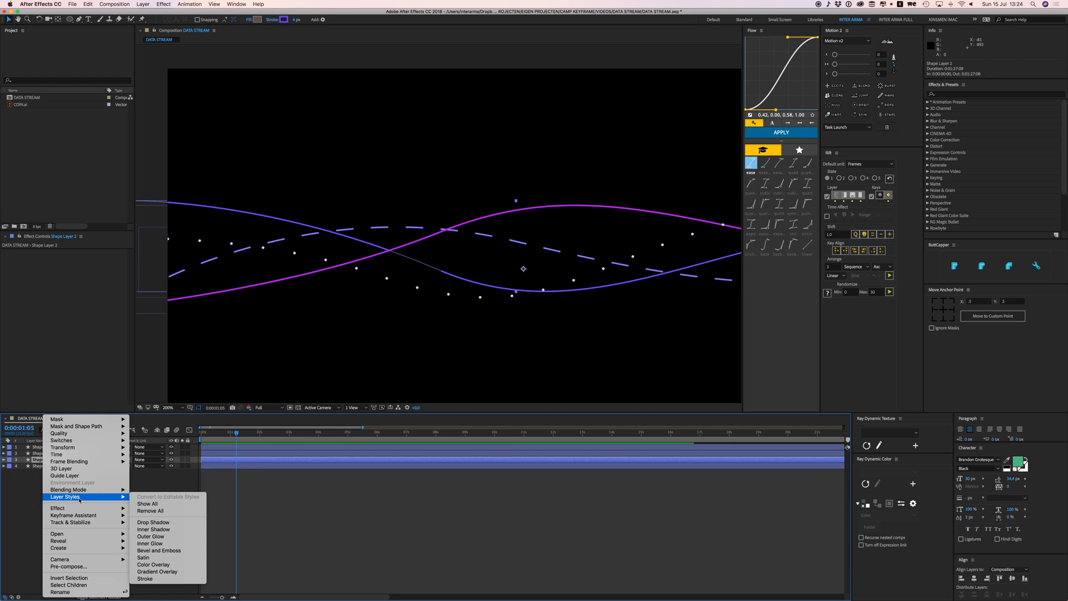
pyautogui.click(151, 536)
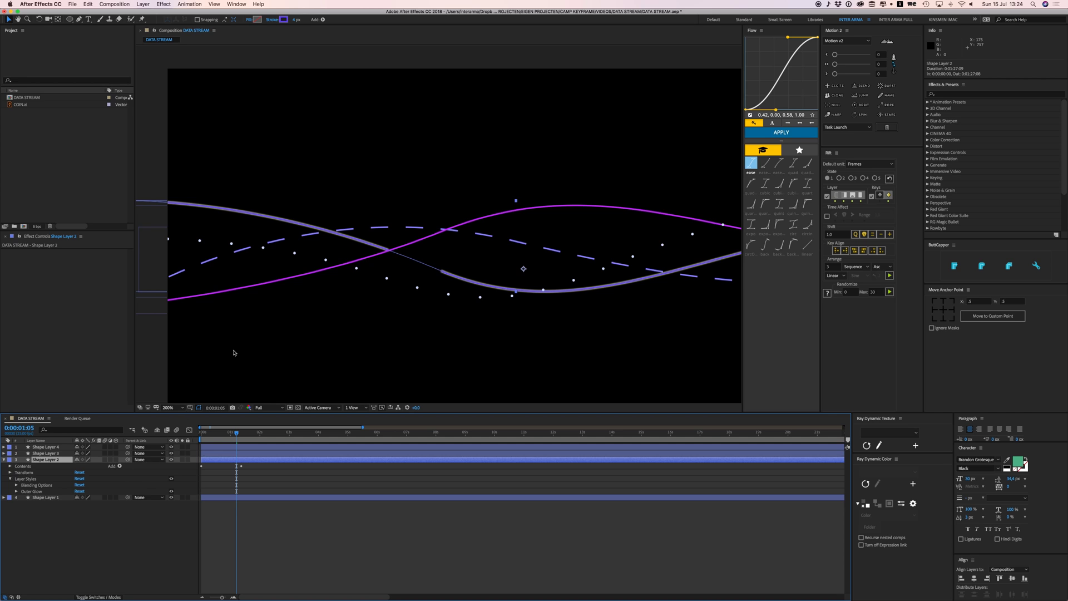
# Step: Recolour Shape Layer 2's outer glow from pale yellow to a light purple and increase the glow's size
pyautogui.scroll(1, 234, 353)
pyautogui.moveTo(284, 318); pyautogui.dragTo(295, 306)
pyautogui.click(16, 492)
pyautogui.click(17, 492)
pyautogui.click(79, 523)
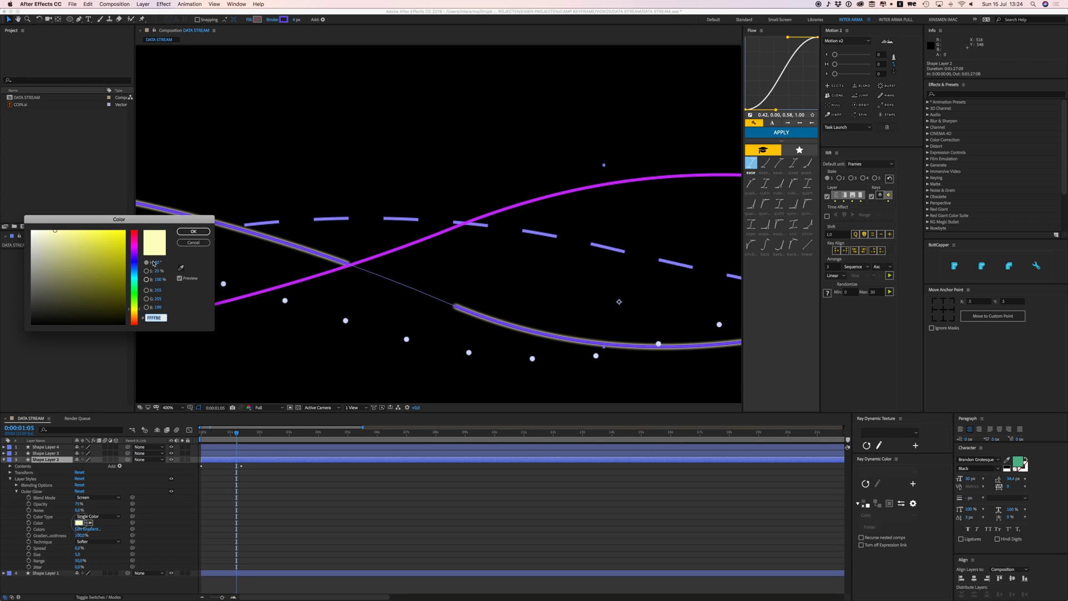
pyautogui.click(134, 254)
pyautogui.click(95, 237)
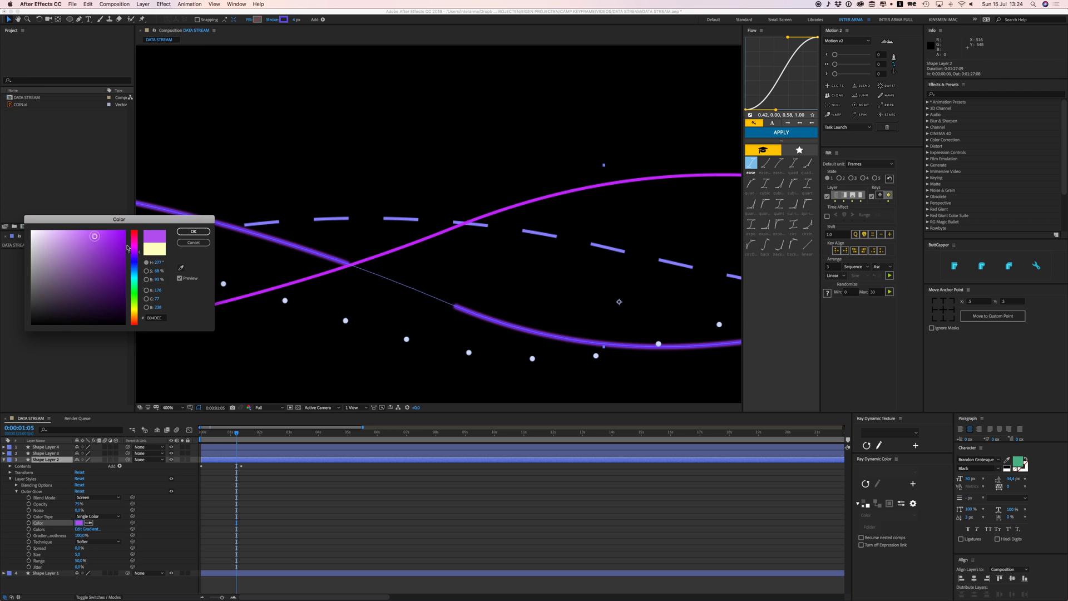
pyautogui.click(191, 232)
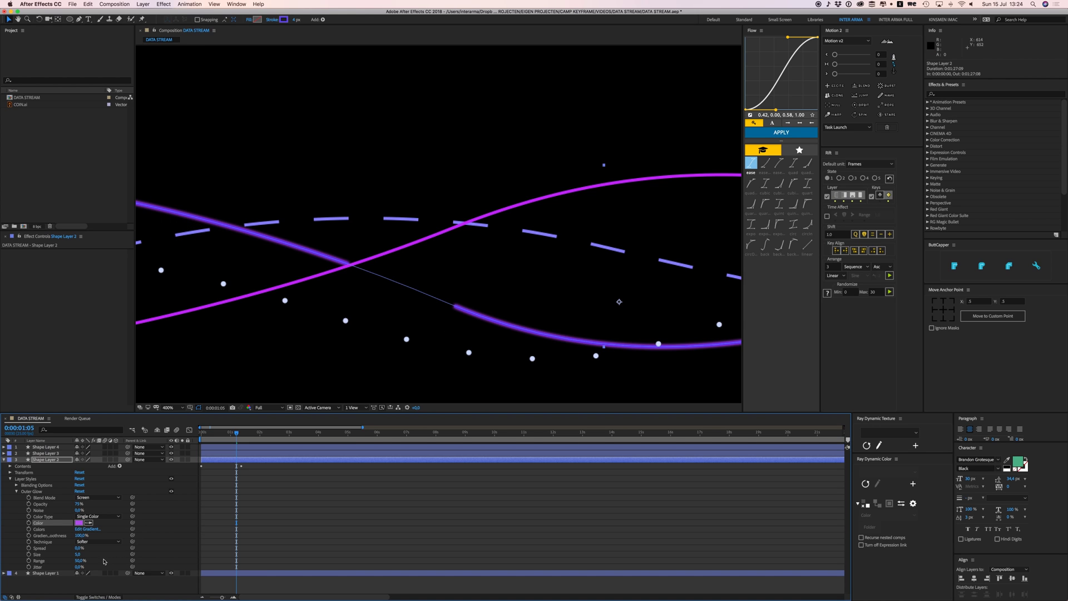
pyautogui.moveTo(78, 554); pyautogui.dragTo(81, 555)
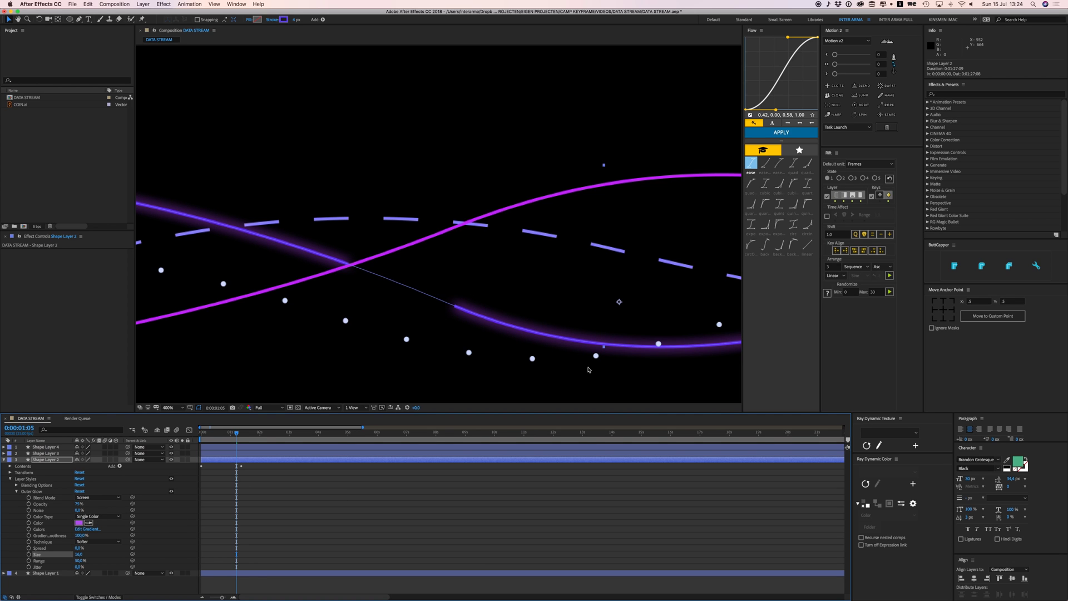
# Step: Apply round line caps to Shape Layer 2's stroke with ButtCapper and deselect the layer
pyautogui.click(981, 268)
pyautogui.click(980, 266)
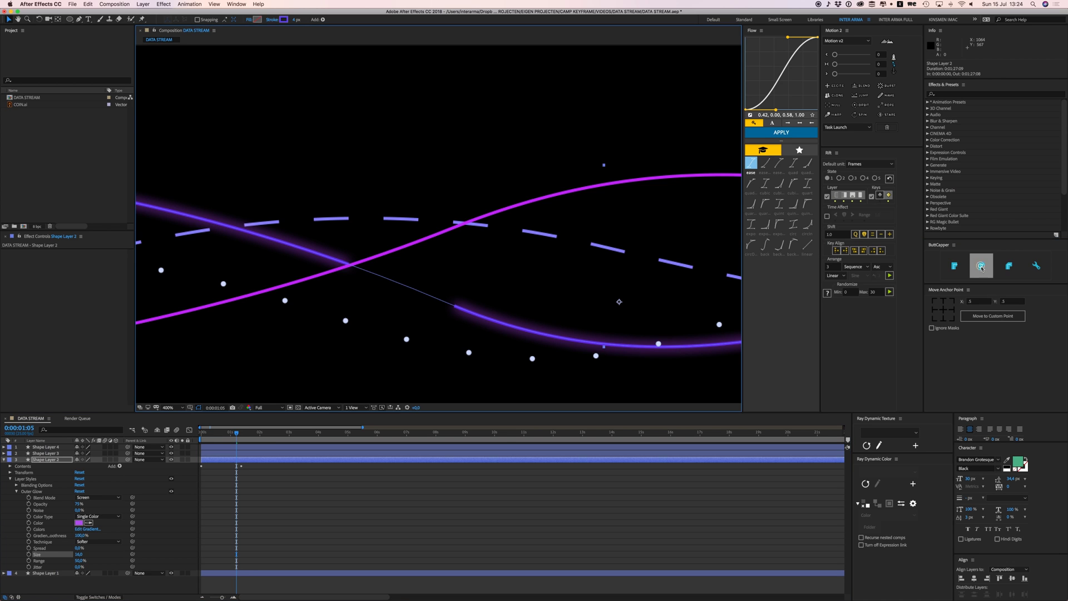
pyautogui.click(302, 492)
pyautogui.click(273, 462)
pyautogui.click(981, 267)
pyautogui.click(412, 493)
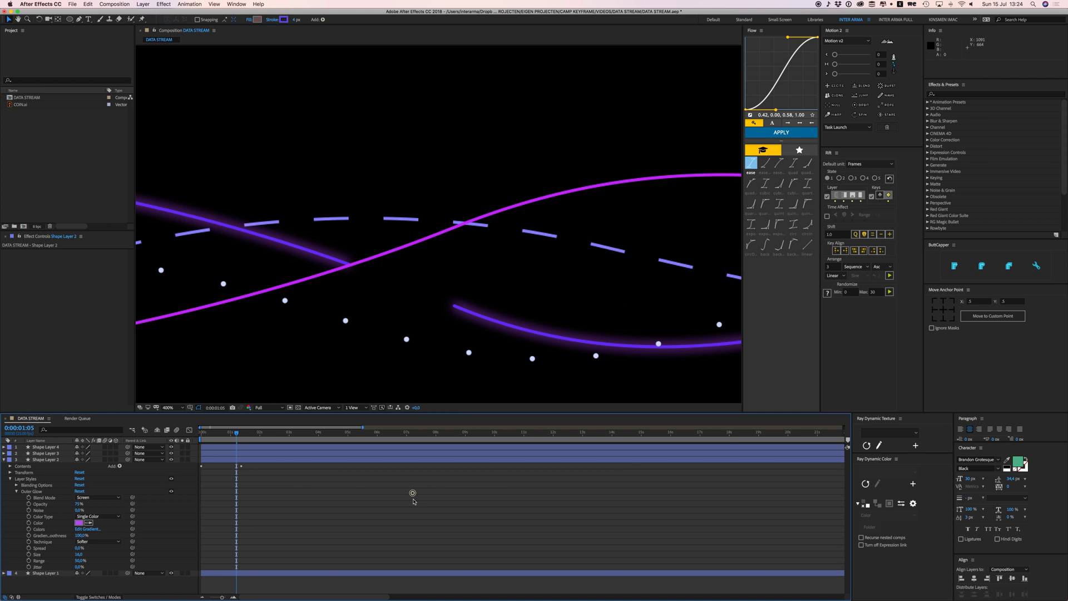
pyautogui.press(',')
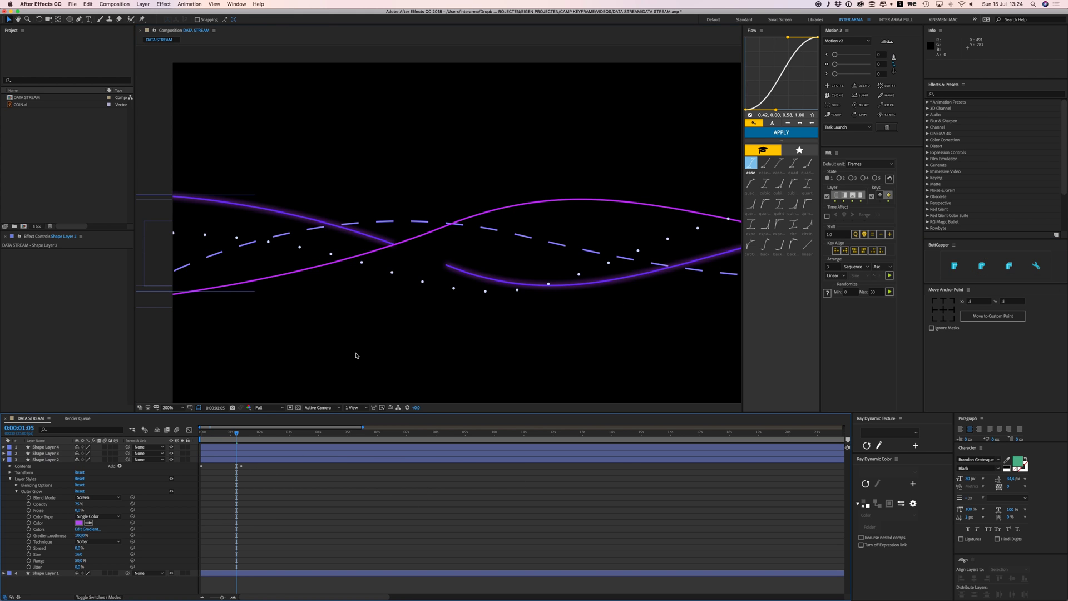
# Step: Change Shape Layer 2's outer glow colour to a deeper, more saturated purple, #8C0ED7
pyautogui.click(79, 523)
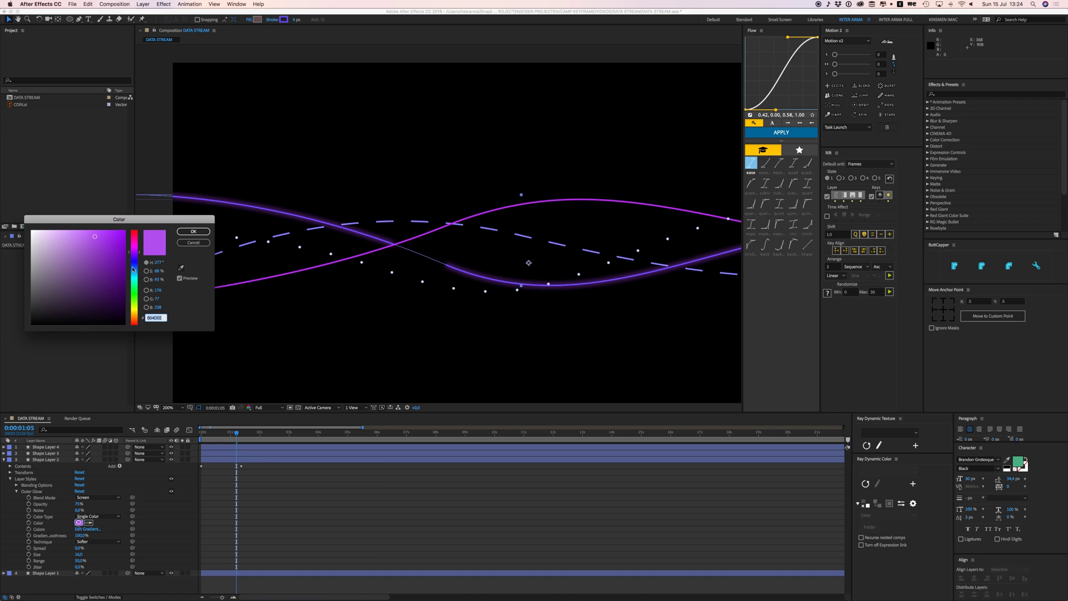
pyautogui.click(110, 240)
pyautogui.click(122, 246)
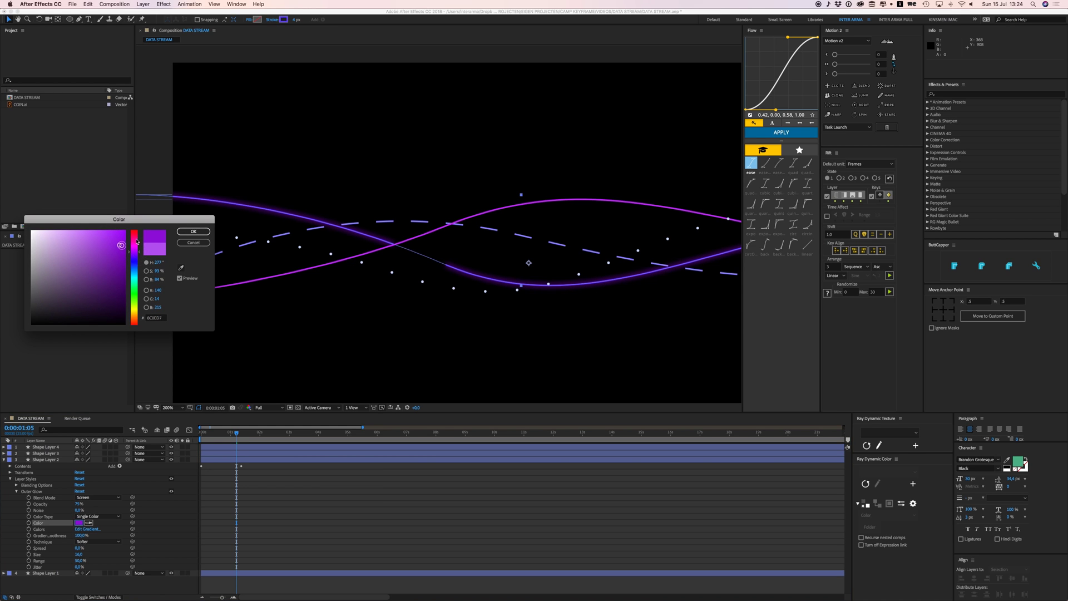
pyautogui.click(182, 231)
pyautogui.click(340, 483)
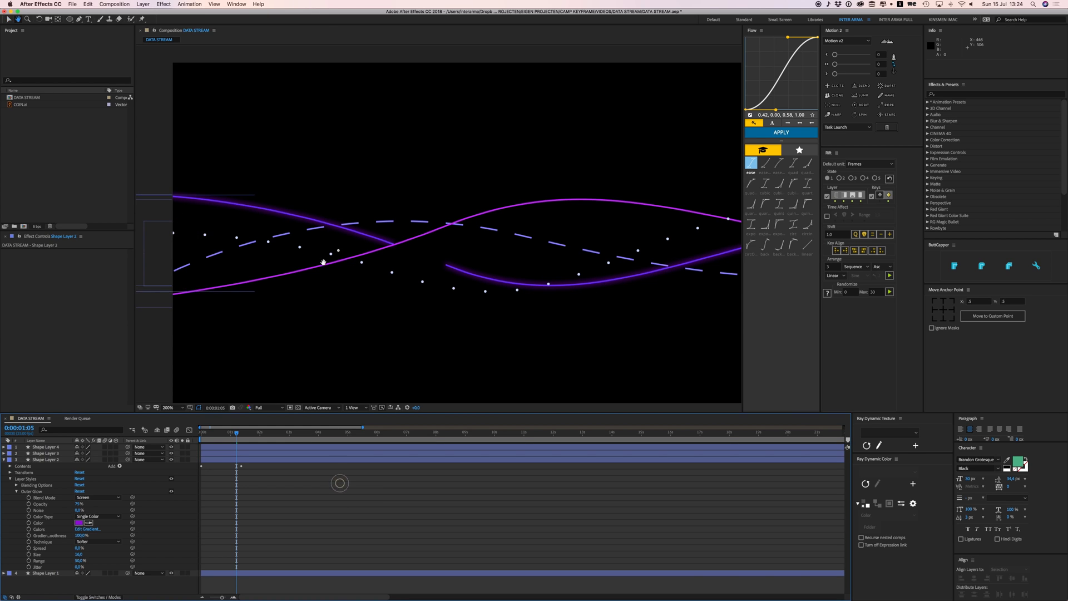
pyautogui.moveTo(338, 251); pyautogui.dragTo(305, 274)
pyautogui.press(',')
pyautogui.press('.')
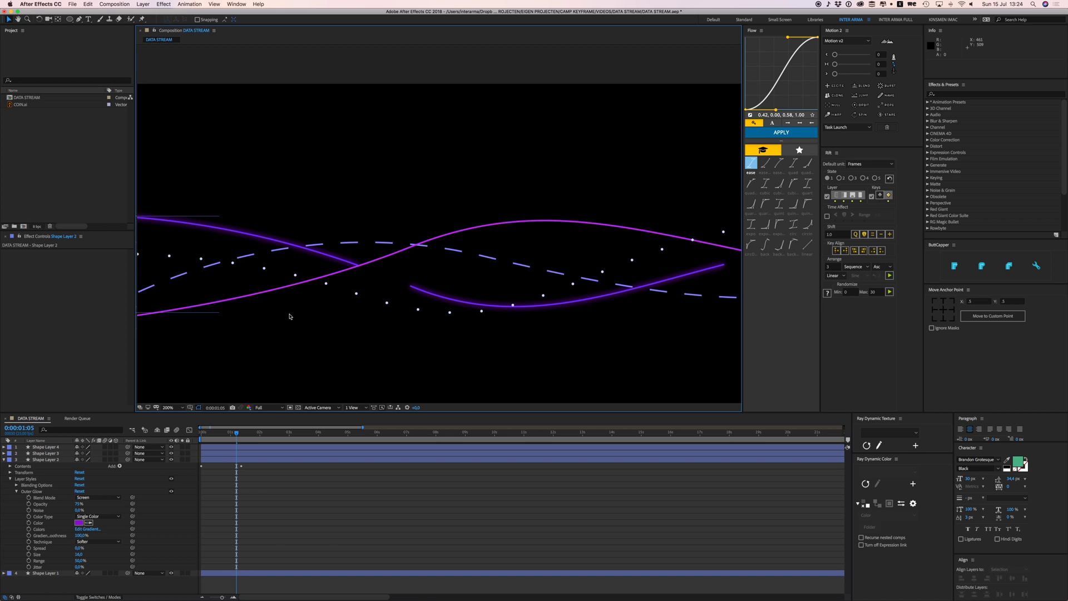
# Step: Copy the Layer Styles group from Shape Layer 2 and paste it onto Shape Layer 1, the dashed line
pyautogui.click(38, 493)
pyautogui.click(28, 480)
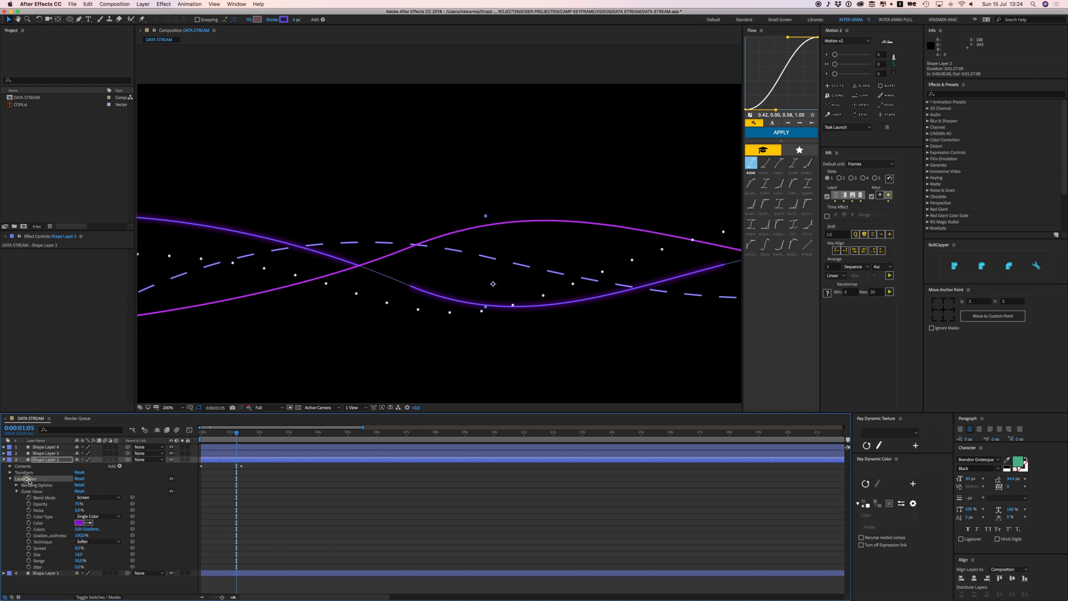
pyautogui.click(282, 477)
pyautogui.click(268, 453)
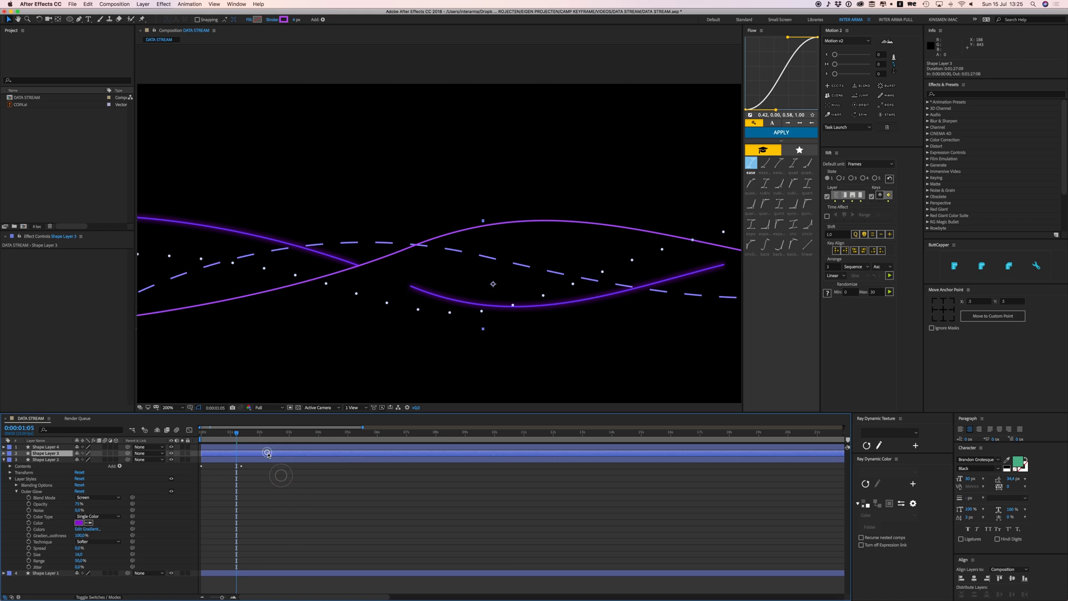
pyautogui.click(245, 572)
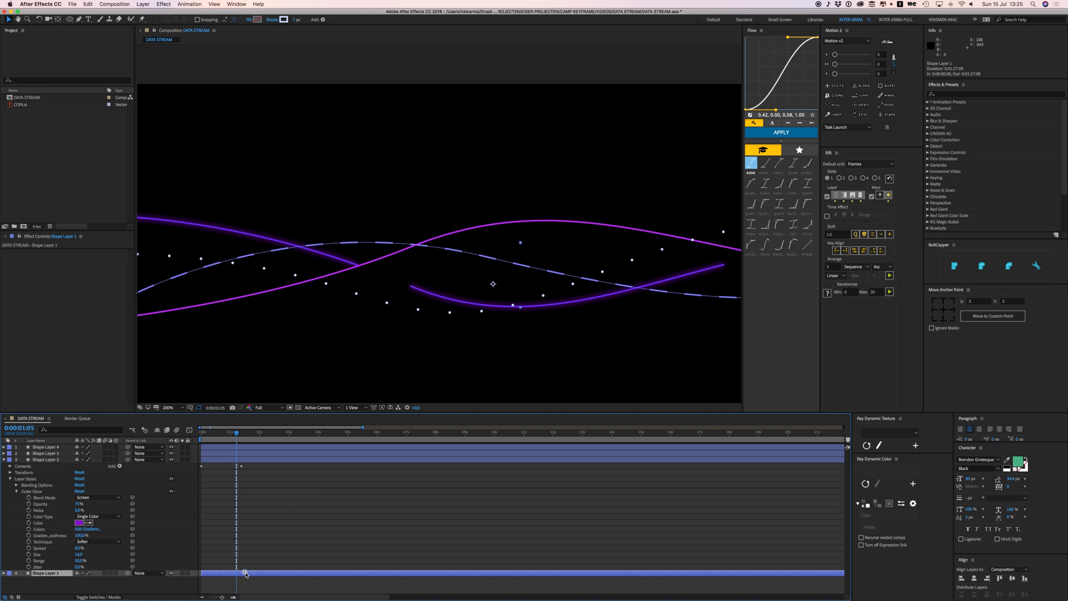
pyautogui.click(5, 573)
pyautogui.scroll(-1, 16, 592)
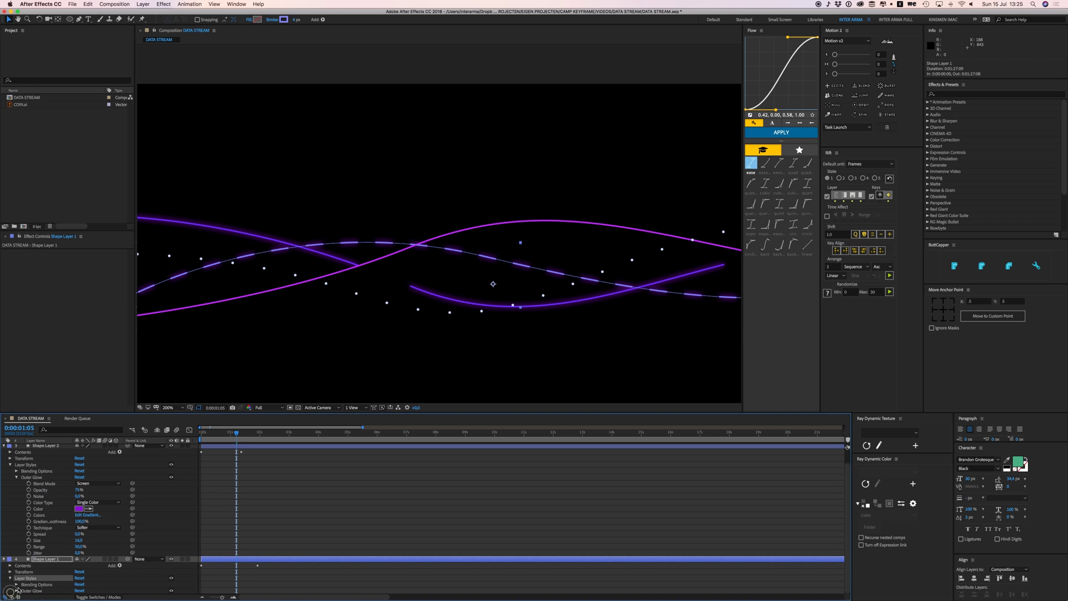
# Step: Set the outer glow colour of Shape Layer 1 to a light blue
pyautogui.click(17, 591)
pyautogui.scroll(-3, 45, 586)
pyautogui.click(79, 547)
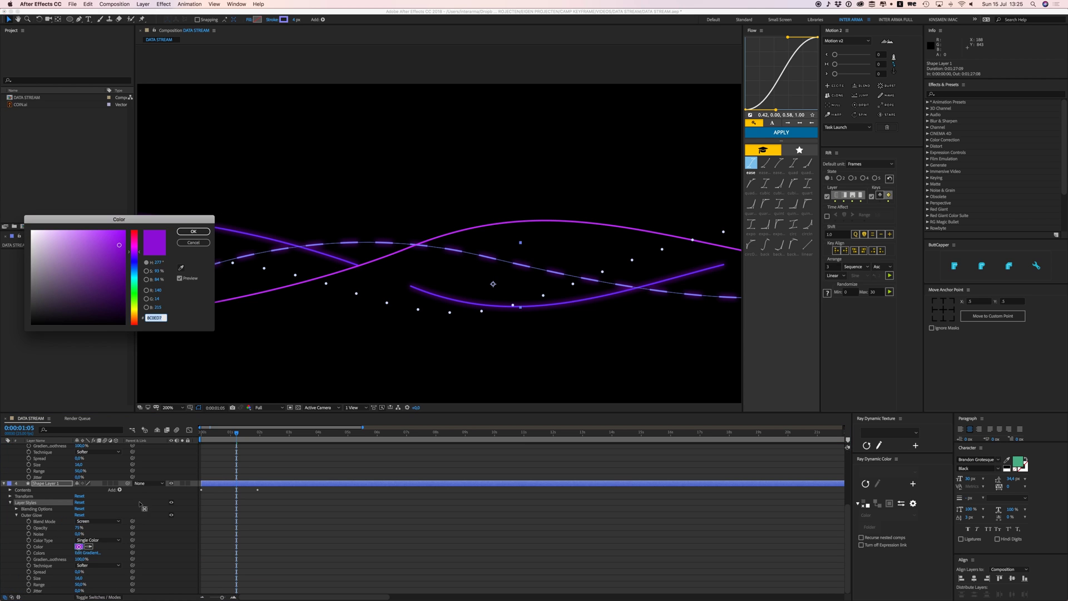
pyautogui.click(137, 270)
pyautogui.click(95, 235)
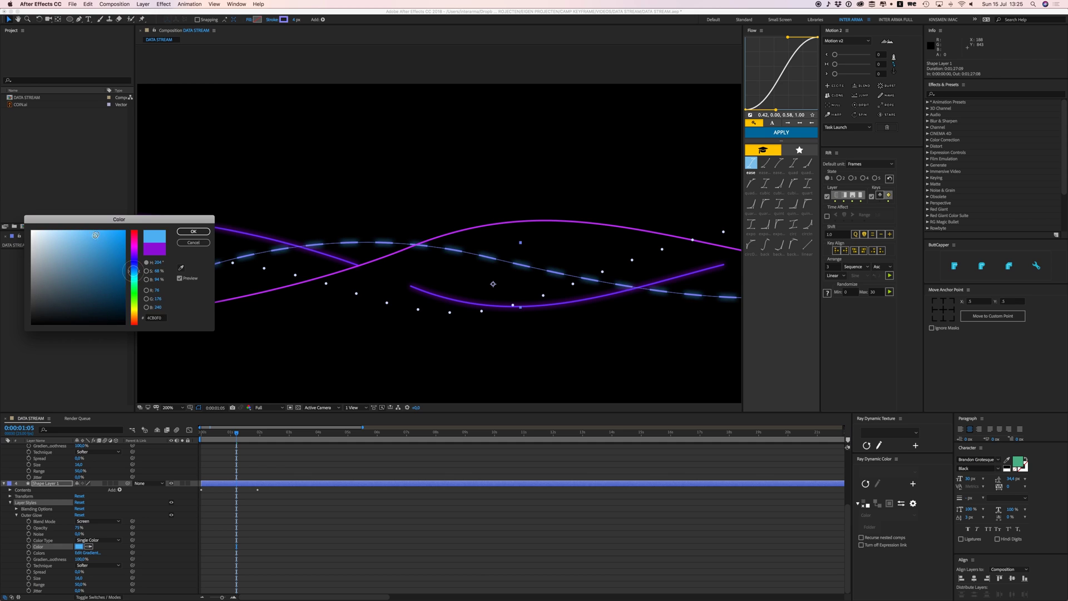
pyautogui.click(184, 232)
pyautogui.click(337, 468)
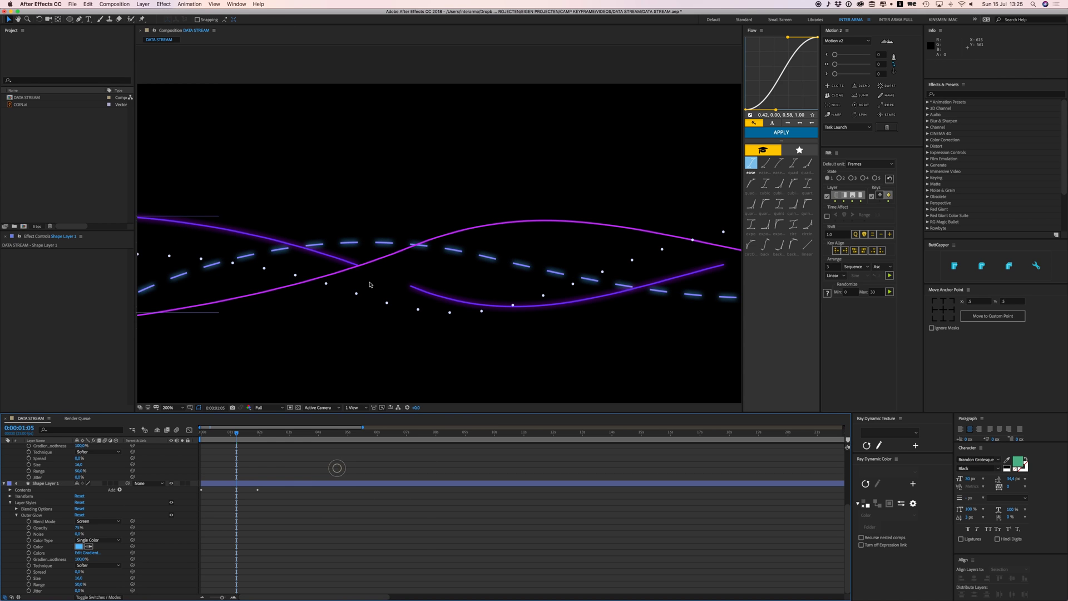
# Step: Play back the whole composition to check the glowing lines in motion
pyautogui.scroll(-1, 370, 283)
pyautogui.press('space')
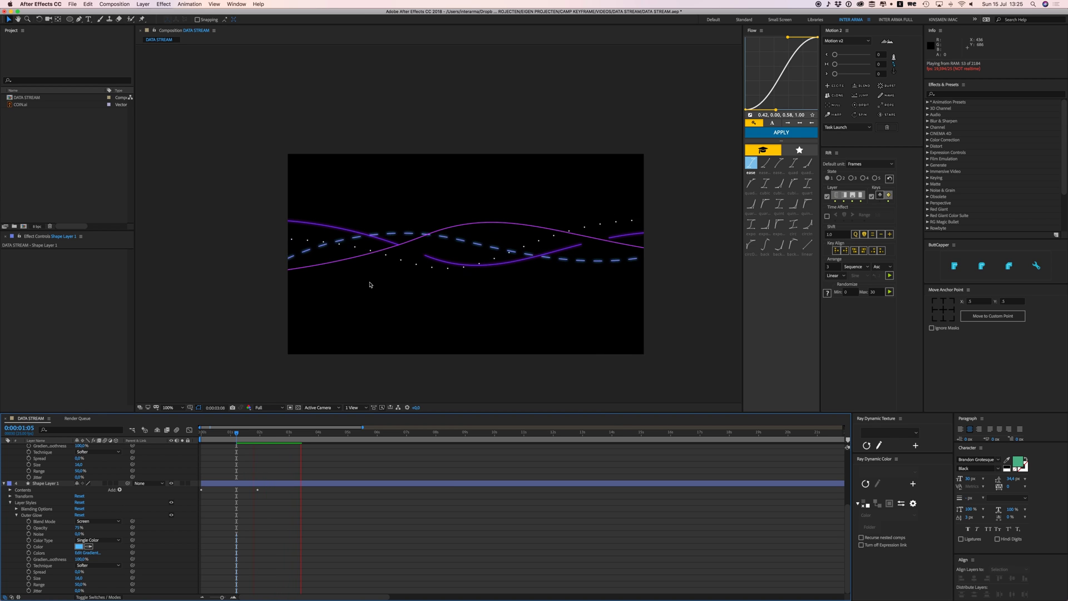
pyautogui.press('space')
# Step: Collapse the layers, duplicate all four shape layers and bring the copies to the top of the layer stack
pyautogui.press('u')
pyautogui.press('u')
pyautogui.moveTo(132, 490); pyautogui.dragTo(60, 453)
pyautogui.press('super+d')
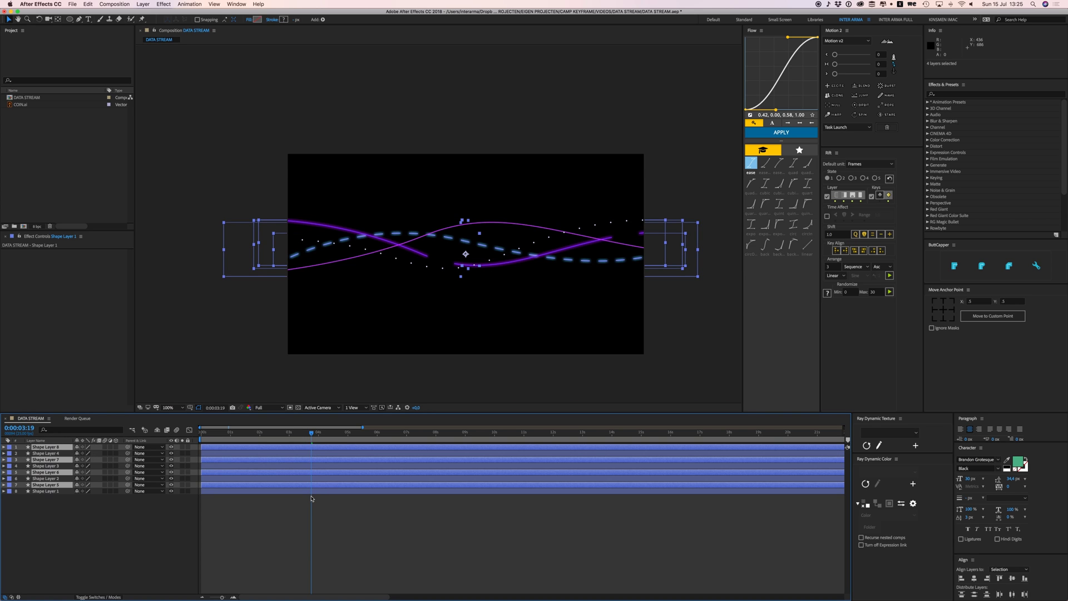
pyautogui.press('super+shift+bracketright')
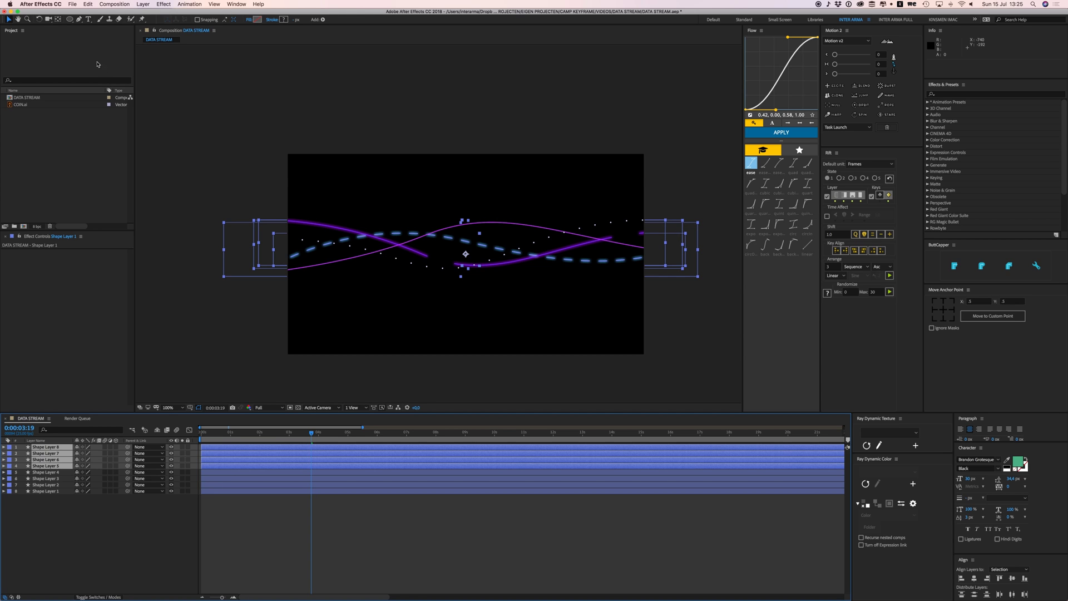
# Step: Rotate the four duplicated layers 180°, shift them slightly upward and tilt them a little against the originals
pyautogui.click(40, 21)
pyautogui.moveTo(691, 277); pyautogui.dragTo(290, 236)
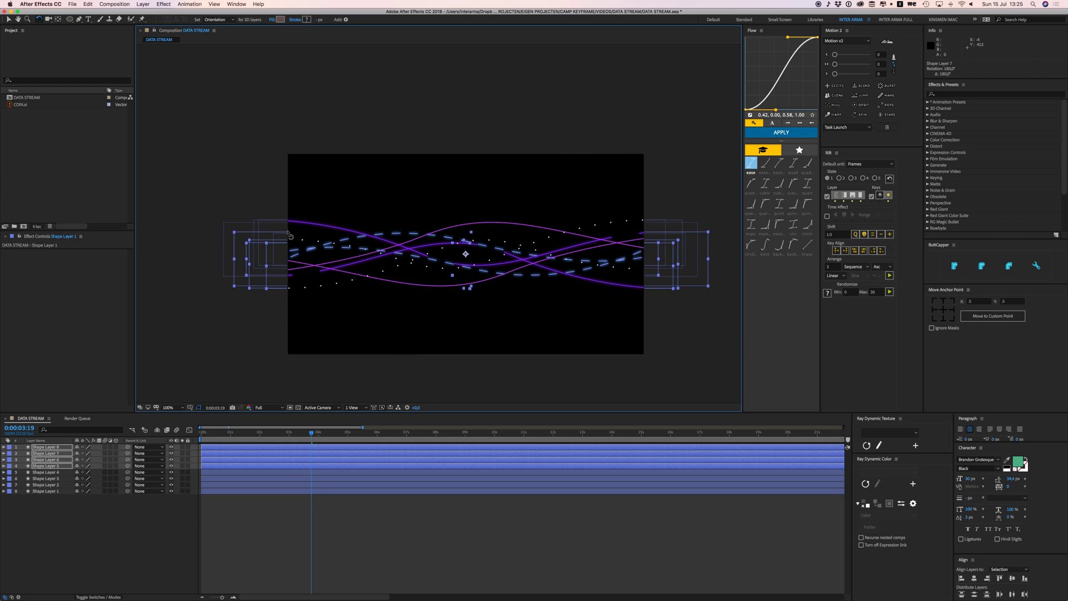
pyautogui.moveTo(632, 273); pyautogui.dragTo(636, 264)
pyautogui.moveTo(709, 233); pyautogui.dragTo(712, 222)
pyautogui.click(248, 510)
# Step: Select Shape Layers 5 through 8 and set their label colour to yellow
pyautogui.press('v')
pyautogui.click(245, 463)
pyautogui.click(235, 467)
pyautogui.keyDown('shift'); pyautogui.click(223, 449); pyautogui.keyUp('shift')
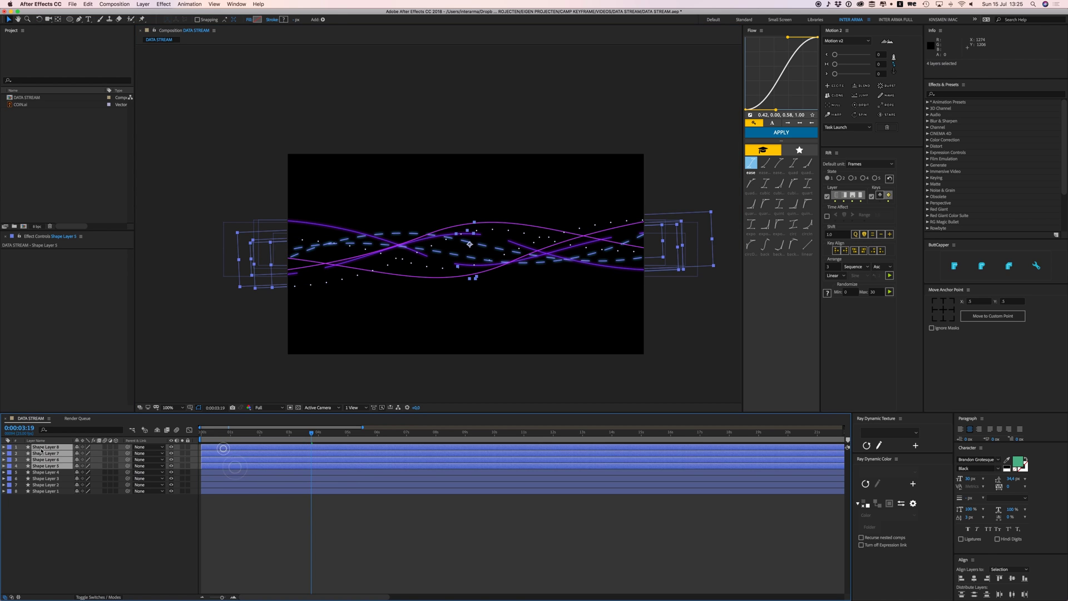
pyautogui.click(10, 450)
pyautogui.click(23, 465)
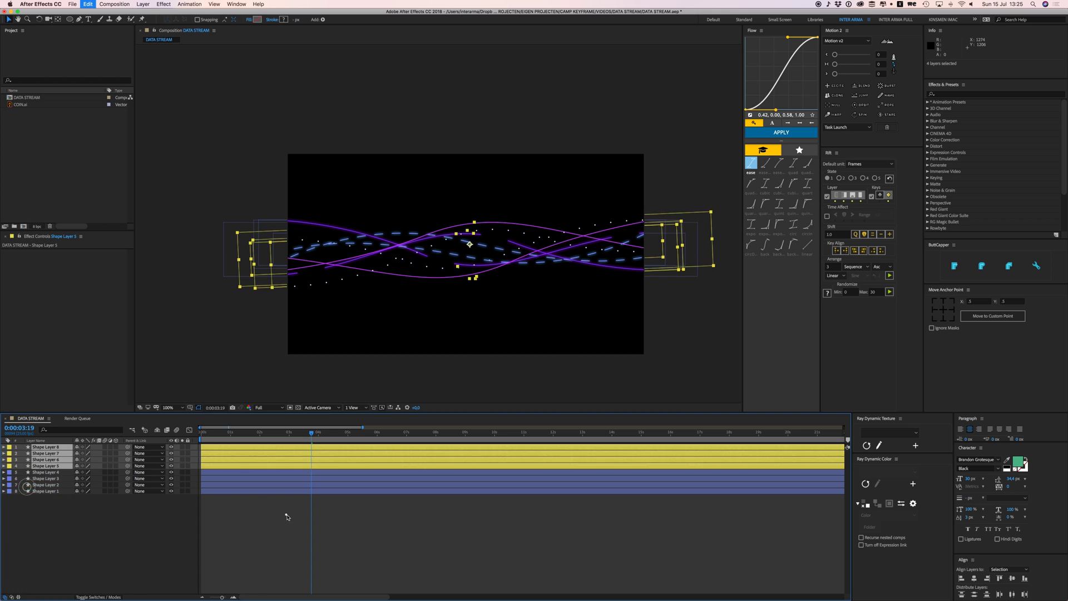
# Step: Nudge Shape Layer 7 upward and Shape Layer 6 downward in 10-pixel increments to spread the lines apart
pyautogui.click(276, 455)
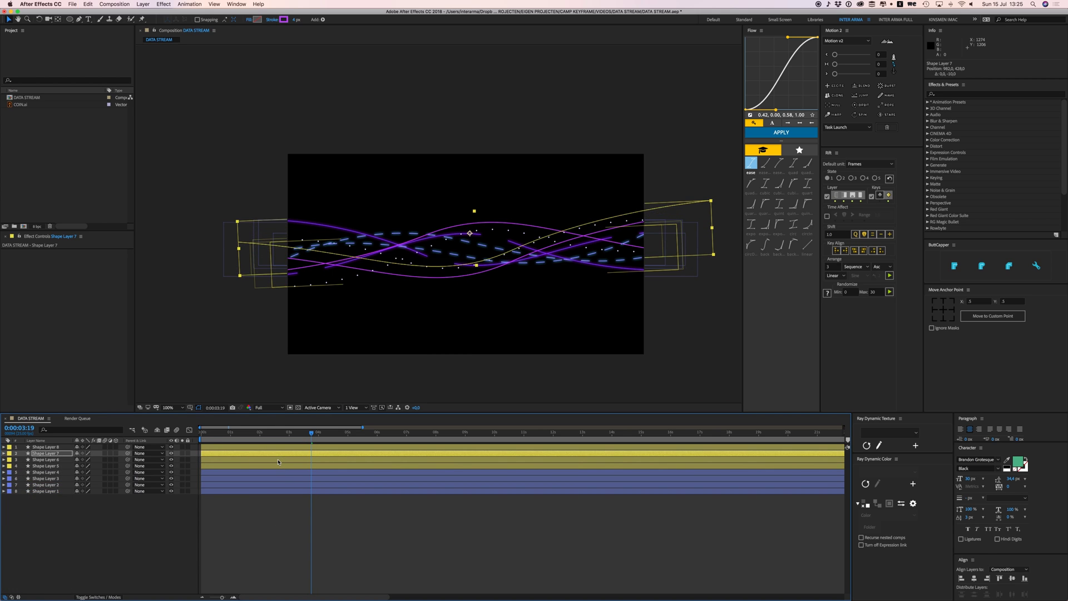
pyautogui.click(281, 460)
pyautogui.hotkey('shift', 'Down')
pyautogui.hotkey('shift', 'Down')
pyautogui.hotkey('shift', 'Down')
pyautogui.hotkey('shift', 'Down')
pyautogui.hotkey('shift', 'Down')
pyautogui.hotkey('shift', 'Down')
pyautogui.hotkey('shift', 'Down')
pyautogui.hotkey('shift', 'Down')
pyautogui.hotkey('shift', 'Down')
pyautogui.hotkey('shift', 'Down')
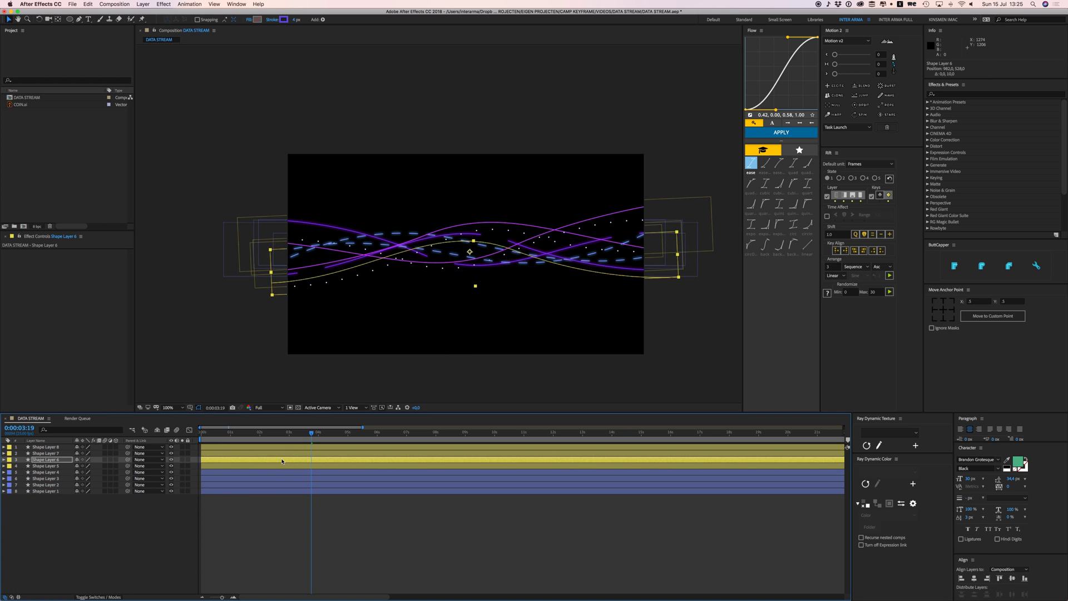
# Step: Rotate Shape Layer 6 and reposition it so its line crosses the stream at a different angle
pyautogui.press('g')
pyautogui.moveTo(272, 294); pyautogui.dragTo(260, 263)
pyautogui.press('v')
pyautogui.moveTo(432, 231); pyautogui.dragTo(416, 274)
pyautogui.moveTo(677, 288); pyautogui.dragTo(676, 216)
# Step: Preview the eight-line data stream with the offset copies and stop the playback
pyautogui.click(513, 536)
pyautogui.press('space')
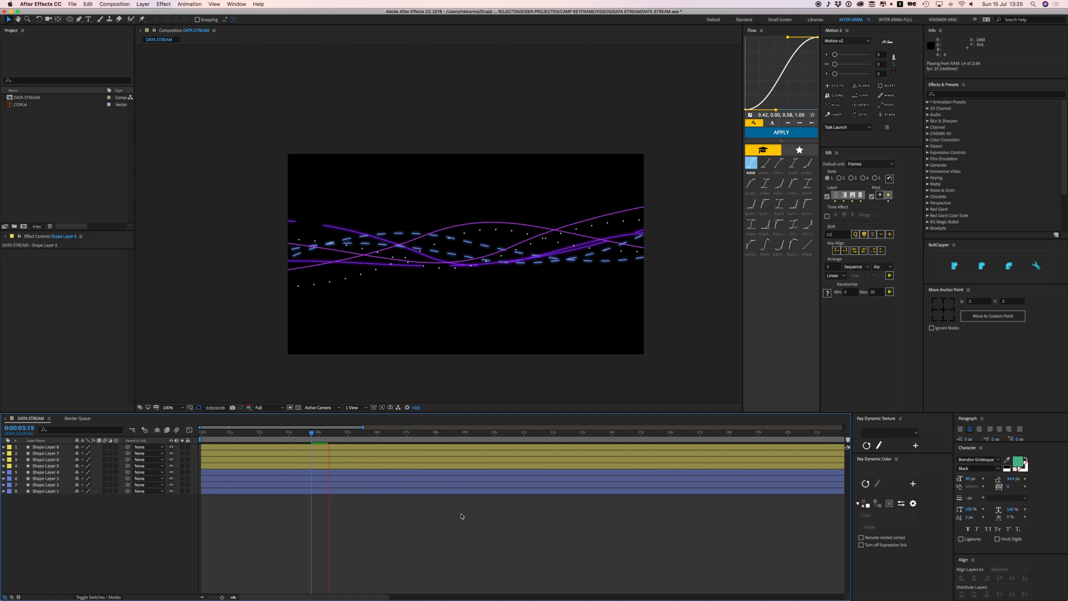
pyautogui.press('space')
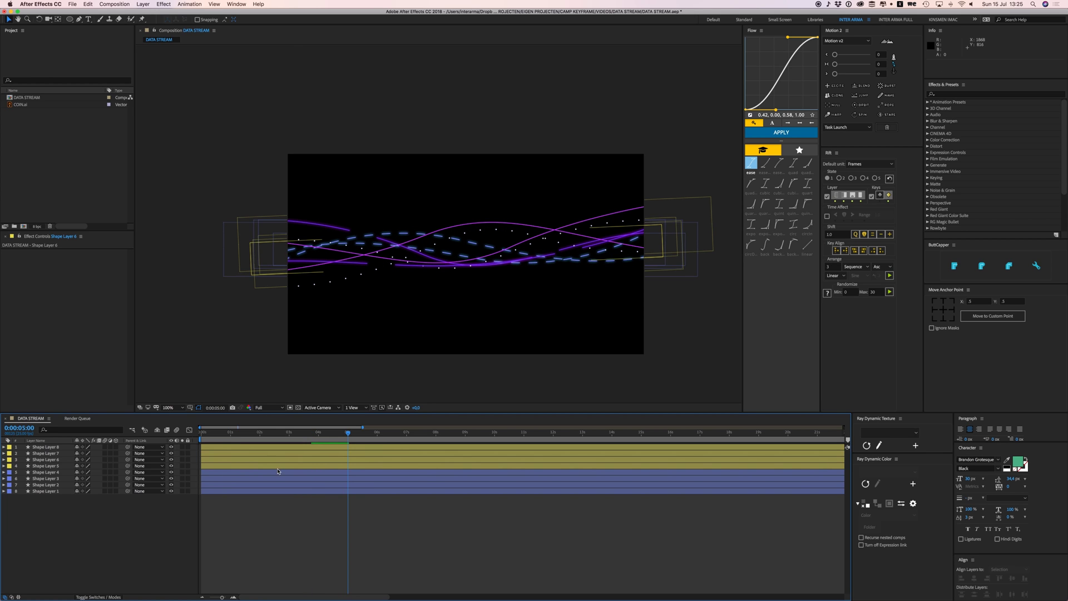
# Step: Preview the stream and examine the modified stroke, dash and glow properties of Shape Layers 5 through 8
pyautogui.click(384, 511)
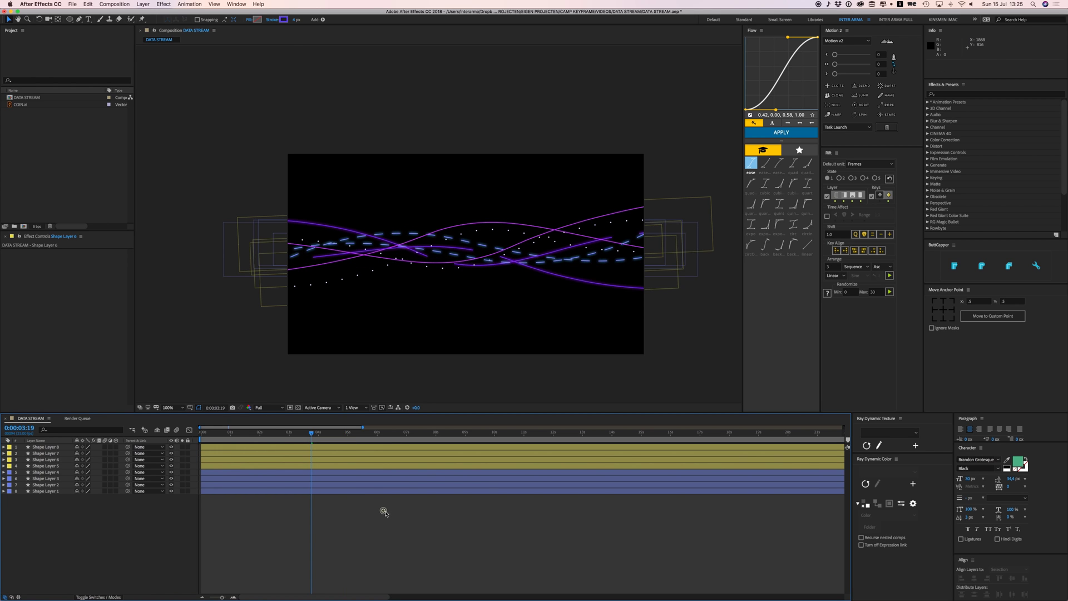
pyautogui.press('space')
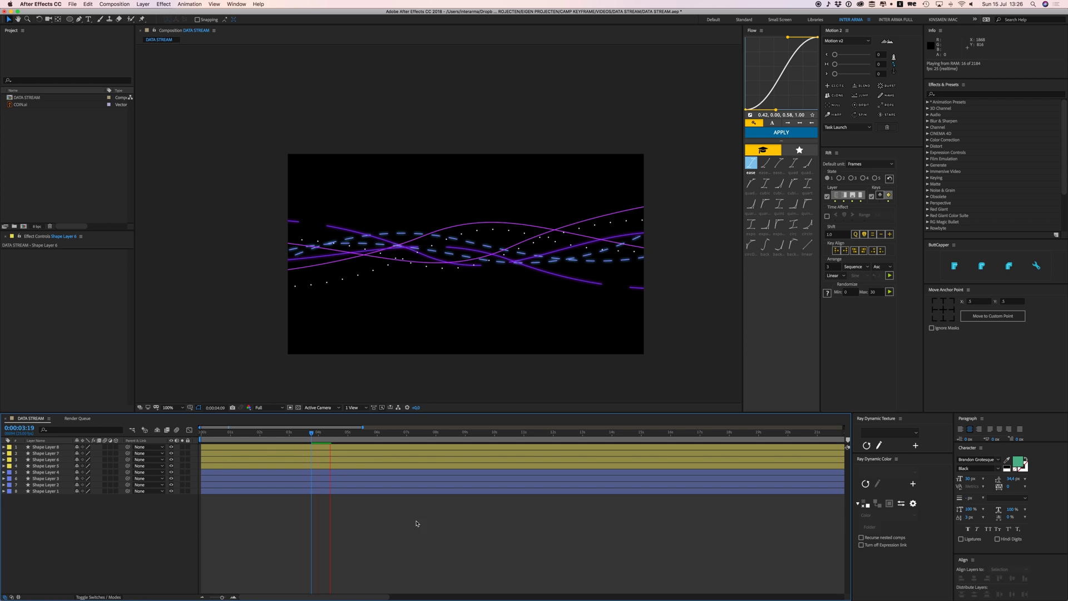
pyautogui.moveTo(218, 467); pyautogui.dragTo(214, 449)
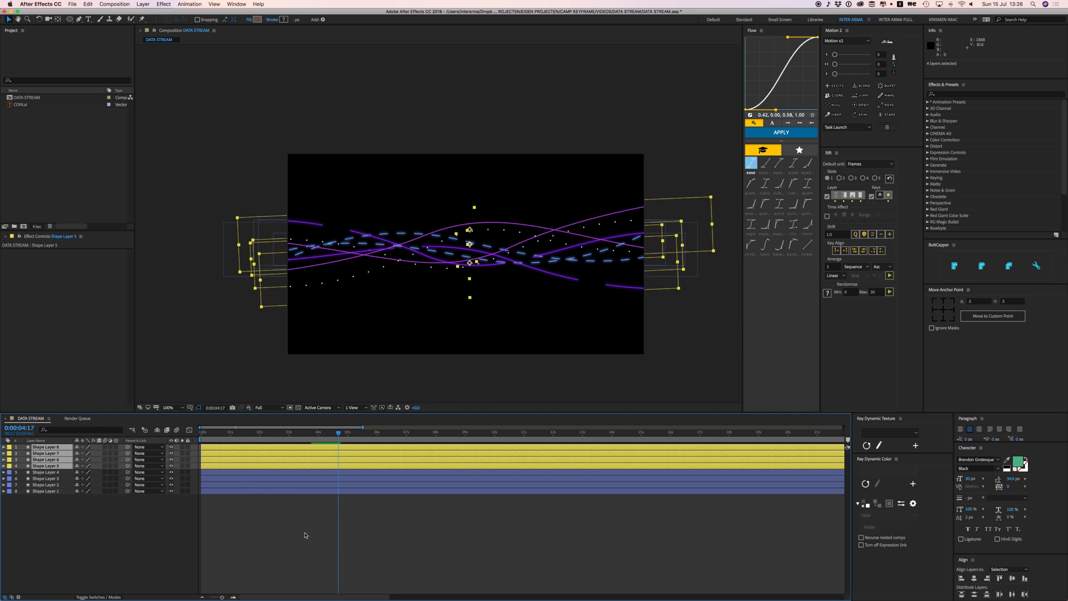
pyautogui.press('u')
pyautogui.press('u')
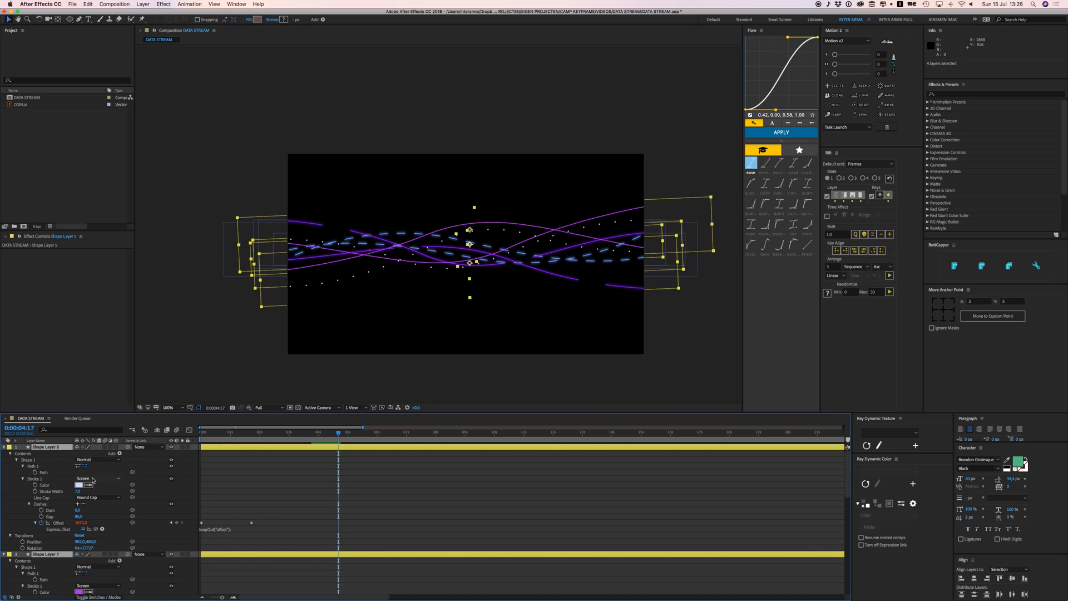
pyautogui.scroll(-4, 98, 554)
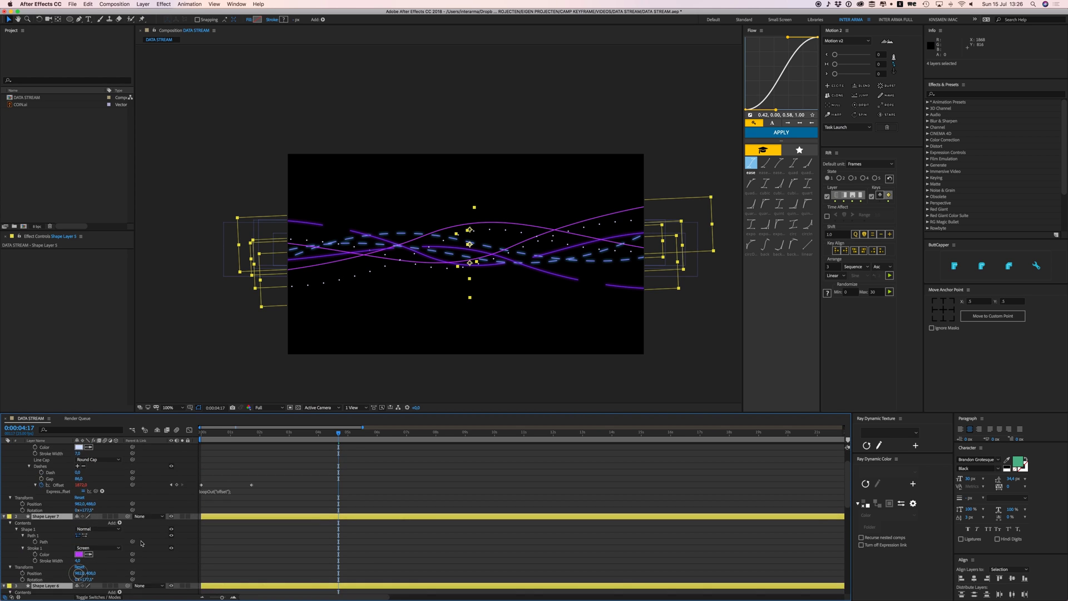
pyautogui.scroll(-8, 84, 559)
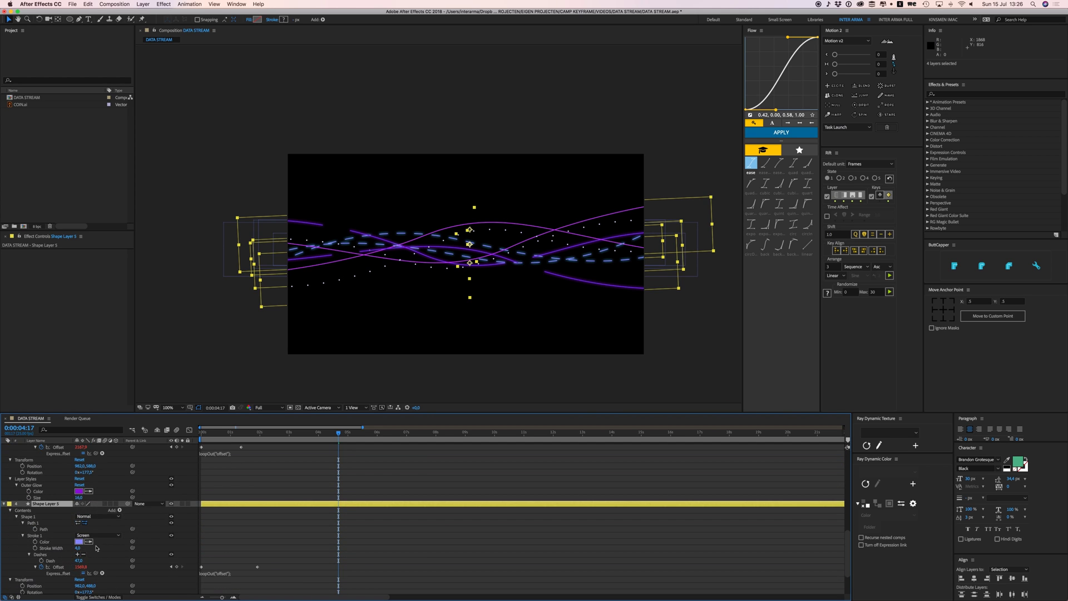
# Step: Collapse the properties of Shape Layers 5 through 8 and preview the data stream from the composition's start
pyautogui.press('space')
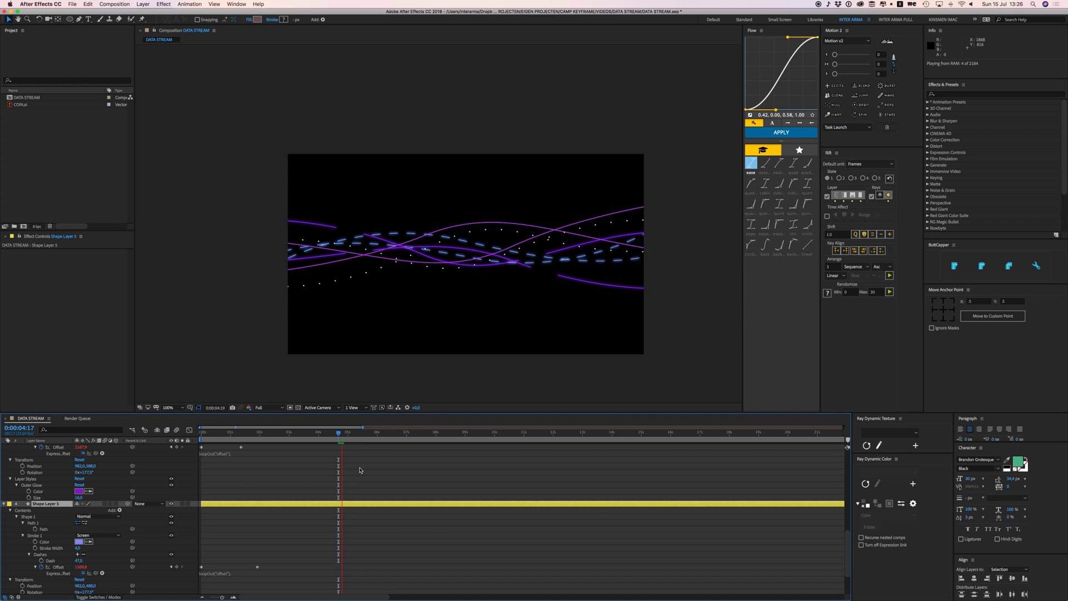
pyautogui.press('super+a')
pyautogui.press('u')
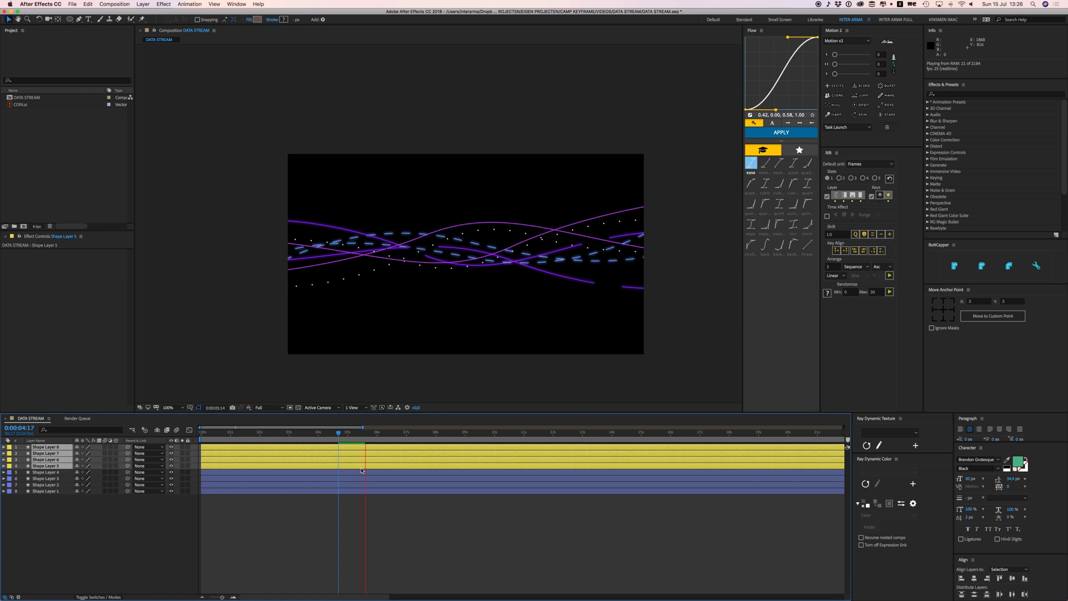
pyautogui.click(291, 531)
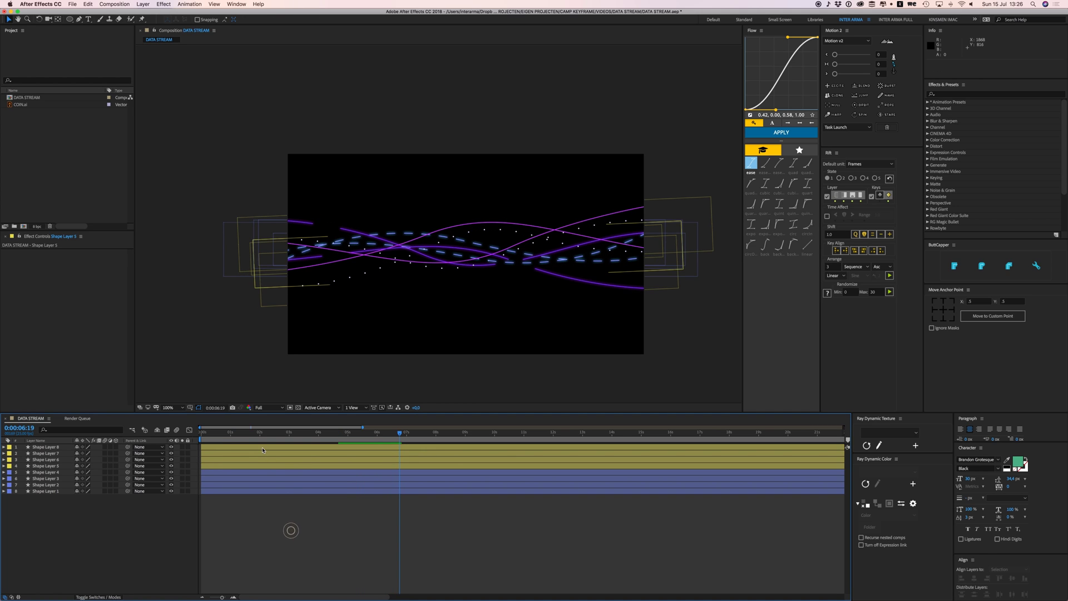
pyautogui.click(262, 464)
pyautogui.click(446, 389)
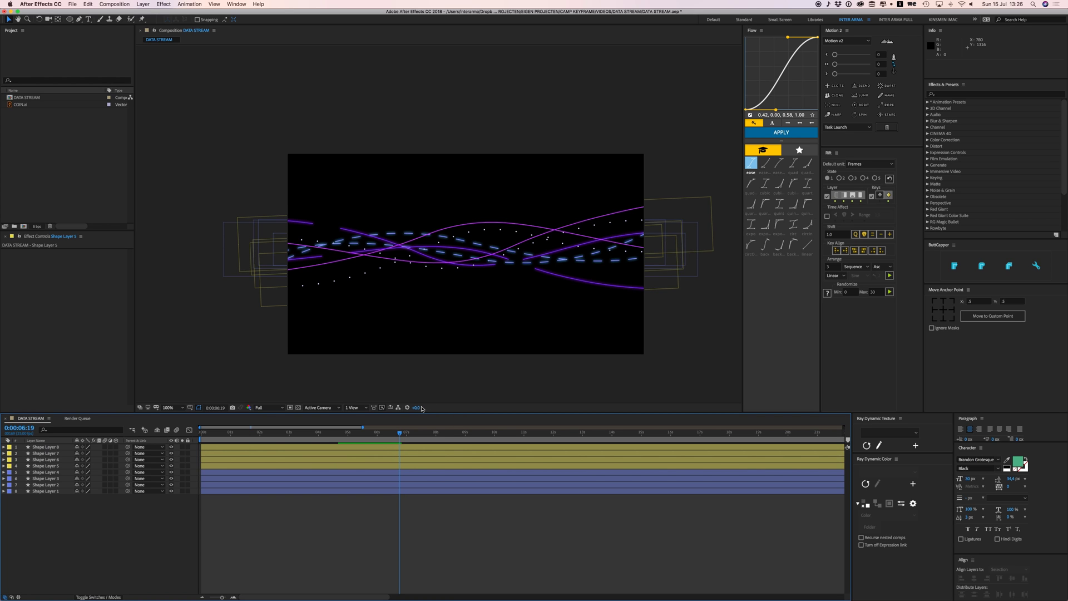
pyautogui.press('space')
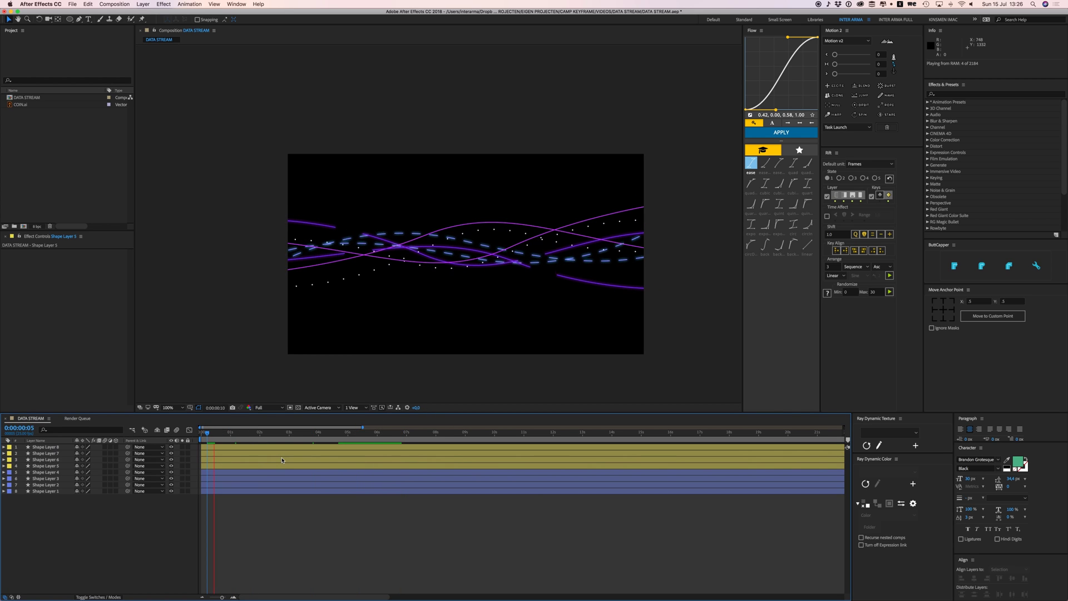
pyautogui.press('space')
pyautogui.press('space')
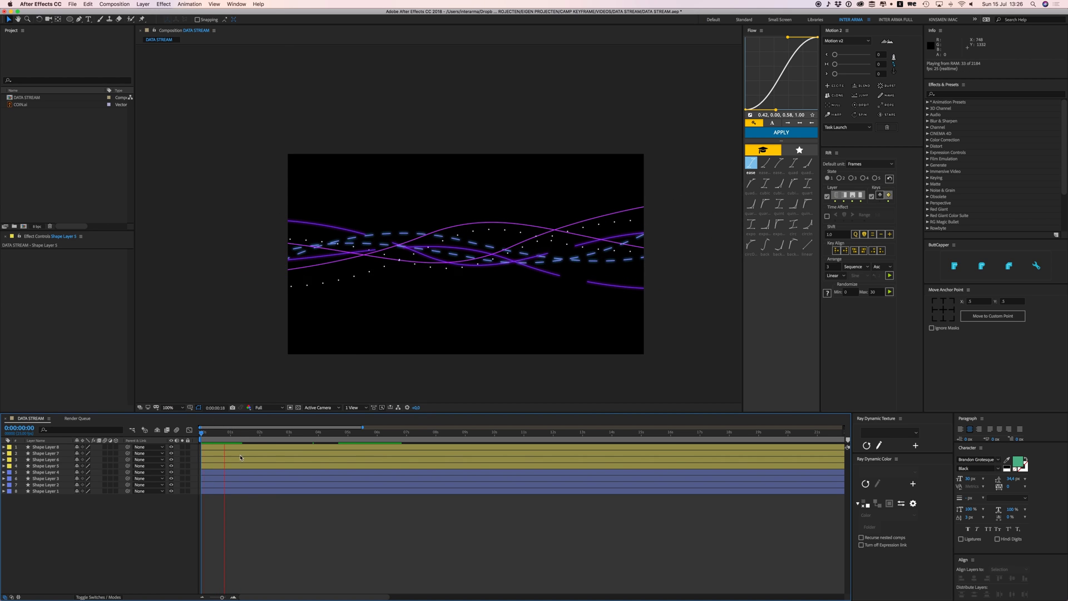
# Step: Add COIN.ai to the composition, scaled down and placed just outside the frame's left edge at about -134, 454
pyautogui.moveTo(23, 107); pyautogui.dragTo(369, 292)
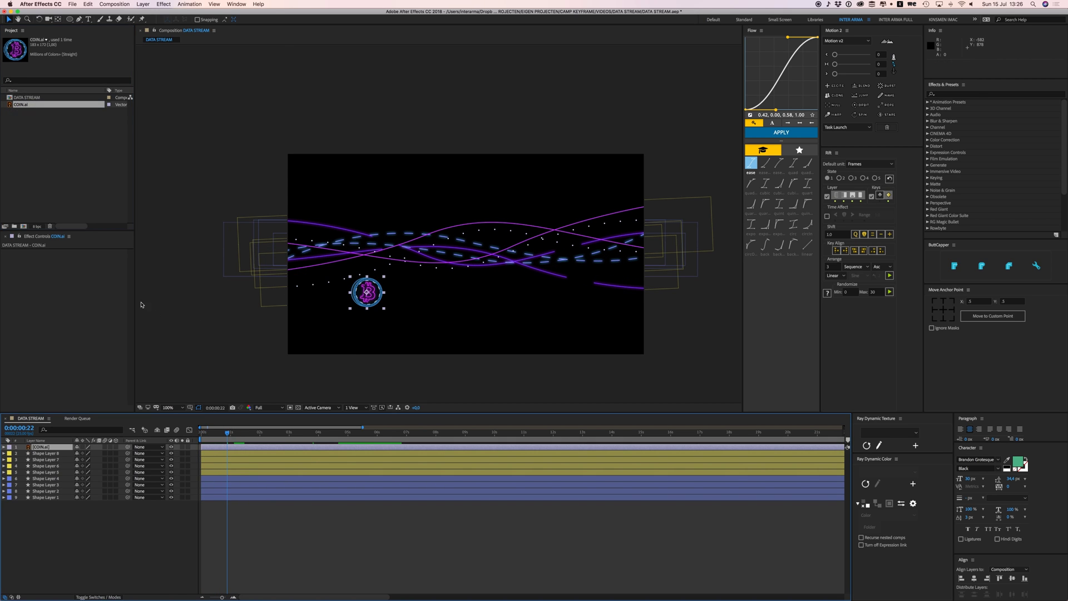
pyautogui.click(89, 178)
pyautogui.moveTo(307, 338); pyautogui.dragTo(389, 276)
pyautogui.click(385, 318)
pyautogui.scroll(-3, 383, 314)
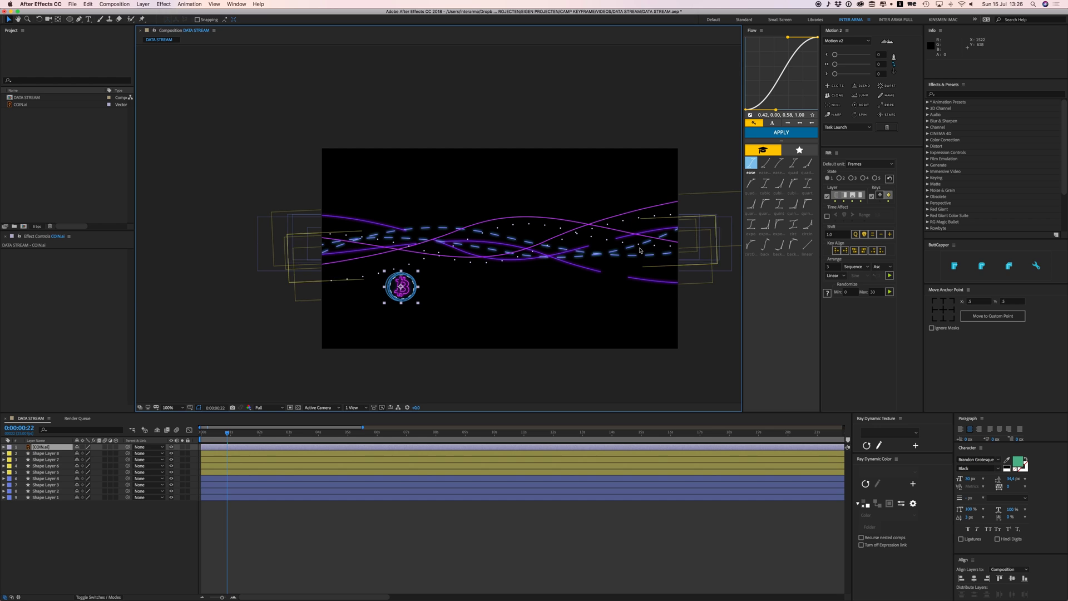
pyautogui.moveTo(401, 296); pyautogui.dragTo(297, 243)
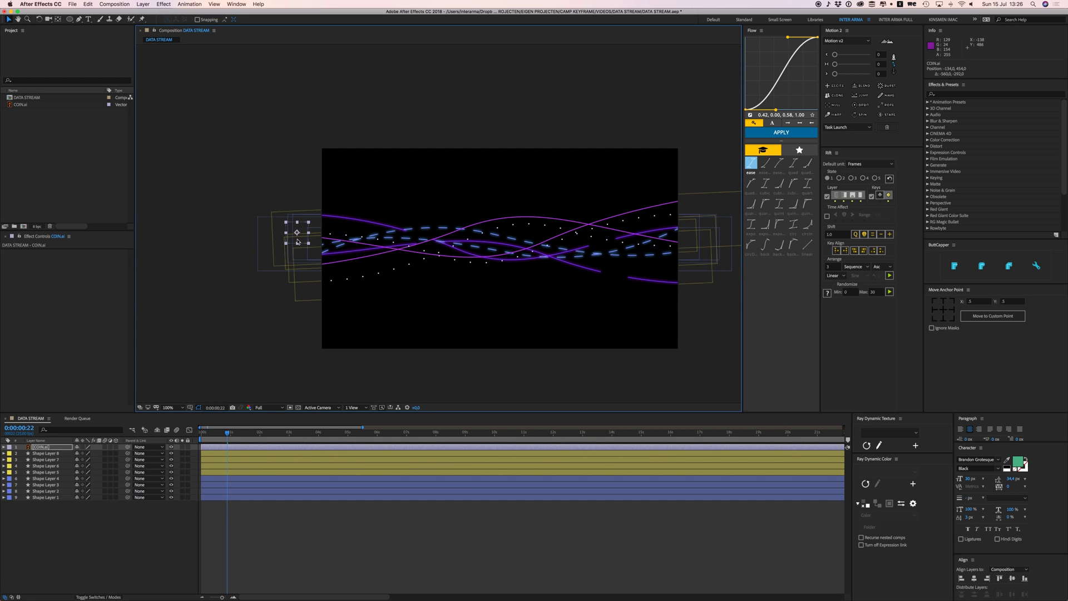
# Step: Keyframe COIN.ai's Position at 0:00 and again at 0:01:04, moving the coin beyond the frame's right edge
pyautogui.moveTo(209, 435); pyautogui.dragTo(199, 434)
pyautogui.press('p')
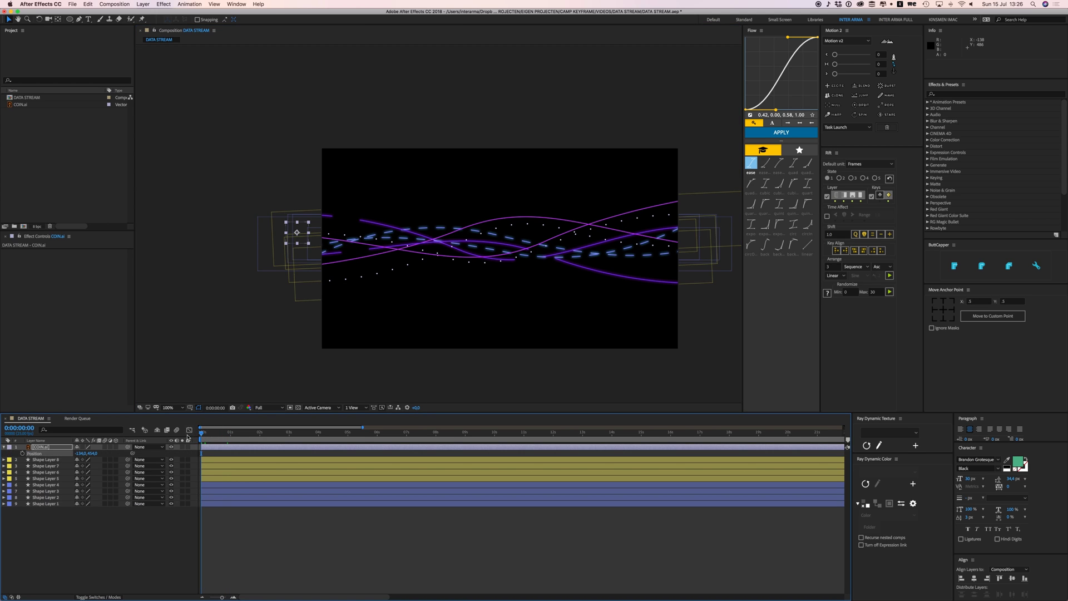
pyautogui.click(22, 453)
pyautogui.moveTo(233, 438); pyautogui.dragTo(235, 437)
pyautogui.moveTo(344, 311); pyautogui.dragTo(241, 316)
pyautogui.moveTo(201, 233); pyautogui.dragTo(315, 217)
# Step: Pull the end keyframe's motion-path handle up and back toward the frame to curve the coin's path
pyautogui.press('.')
pyautogui.press('.')
pyautogui.moveTo(435, 237); pyautogui.dragTo(397, 232)
pyautogui.press('v')
pyautogui.moveTo(614, 285); pyautogui.dragTo(590, 233)
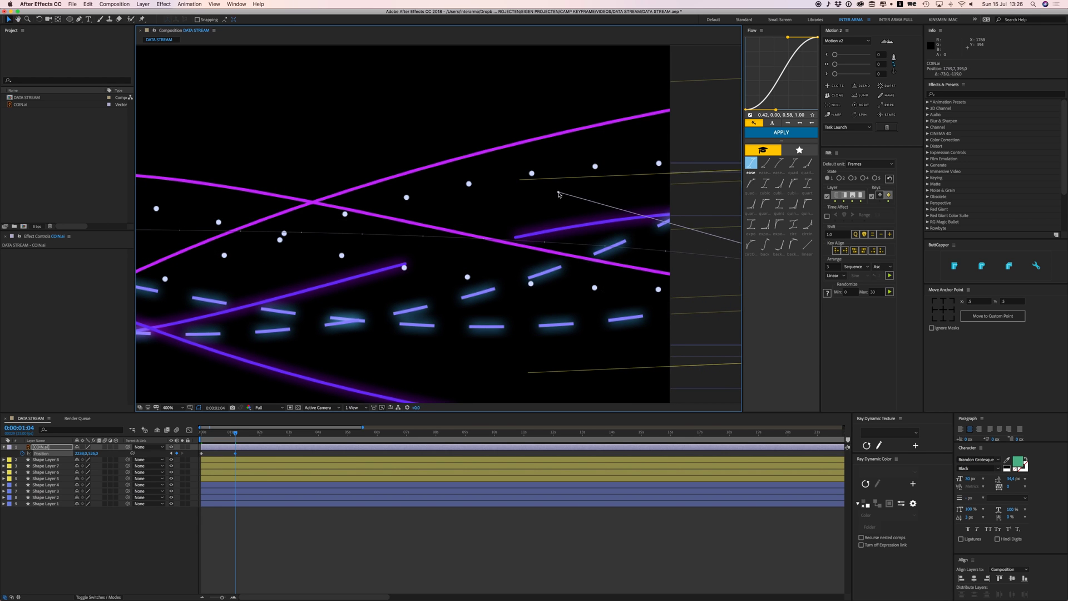
pyautogui.scroll(-5, 561, 191)
pyautogui.moveTo(647, 268); pyautogui.dragTo(603, 245)
# Step: Select the start keyframe of the coin's motion path and activate the Convert Vertex Tool for it
pyautogui.click(295, 280)
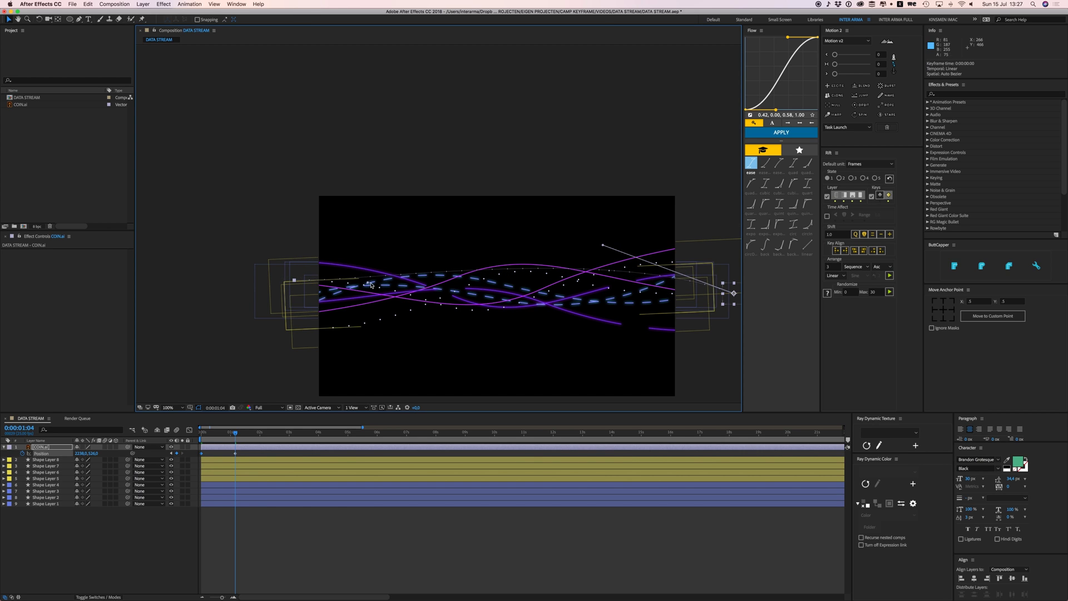
pyautogui.scroll(2, 371, 286)
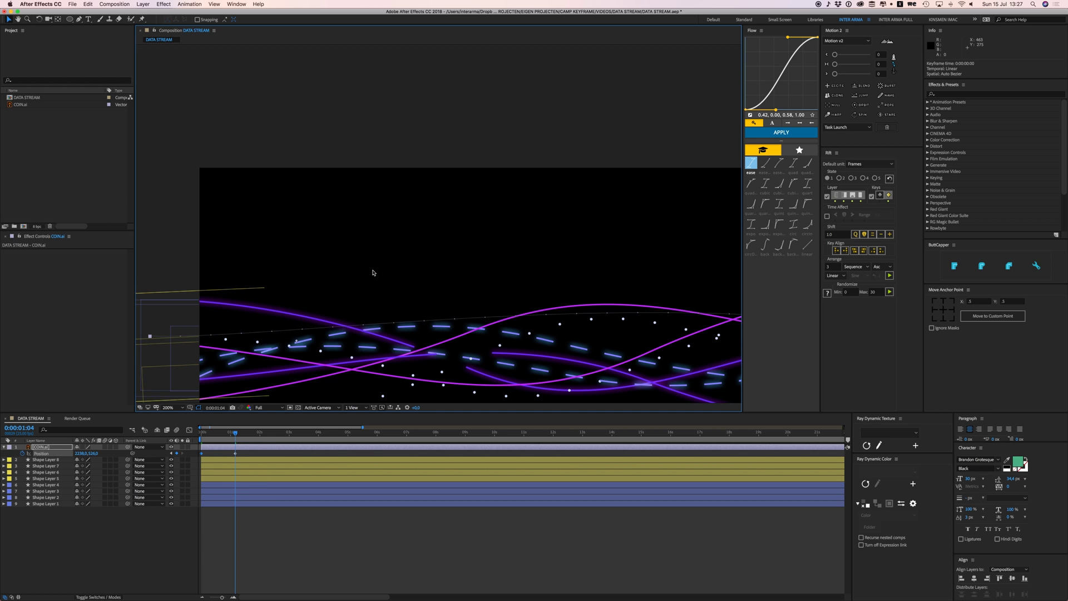
pyautogui.moveTo(377, 316); pyautogui.dragTo(378, 301)
pyautogui.press(',')
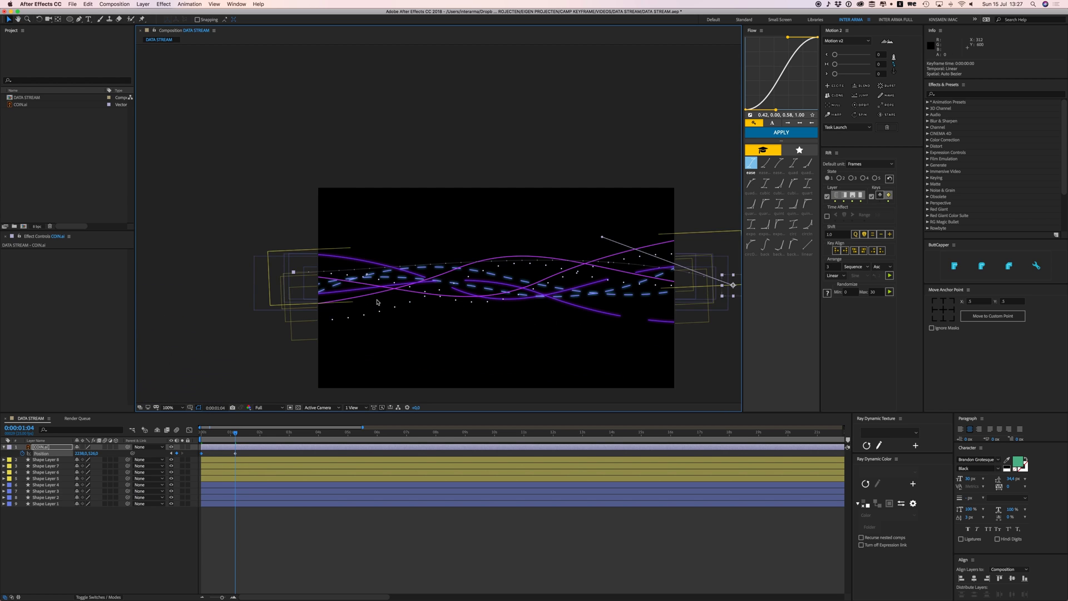
pyautogui.click(79, 19)
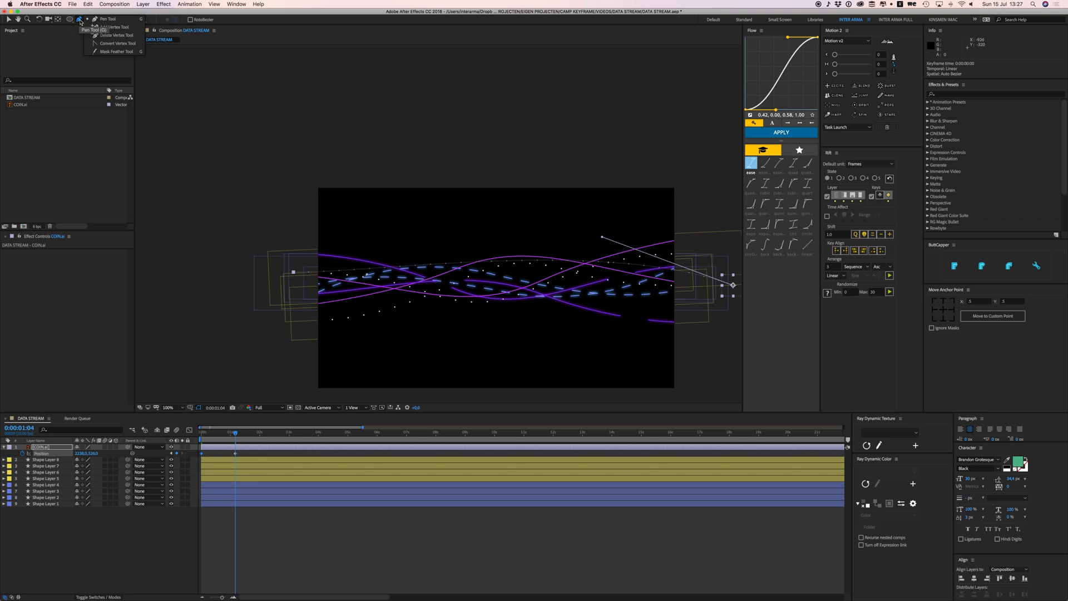
pyautogui.click(122, 45)
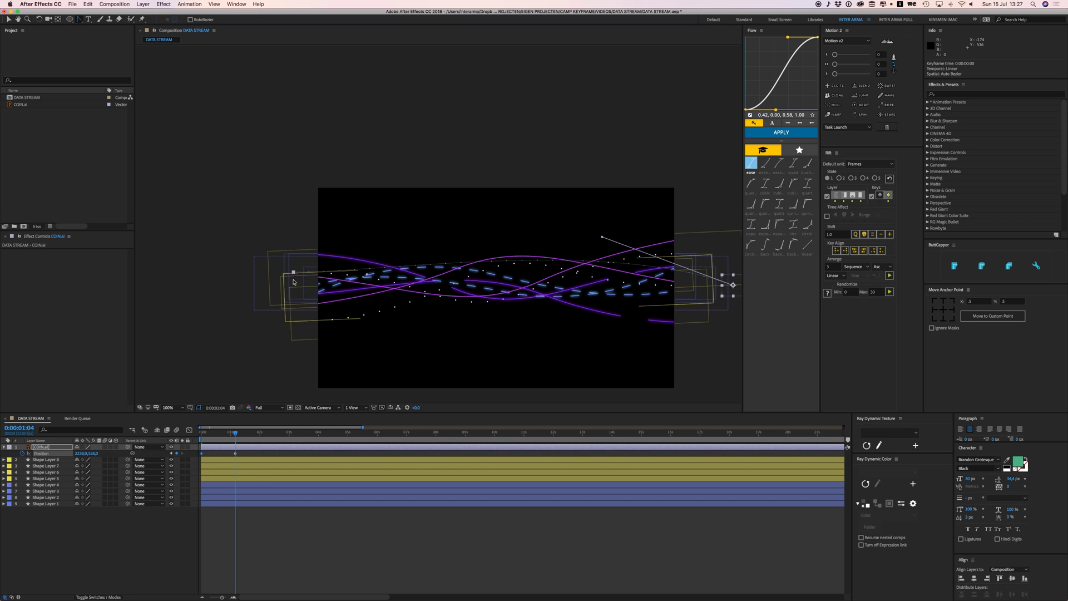
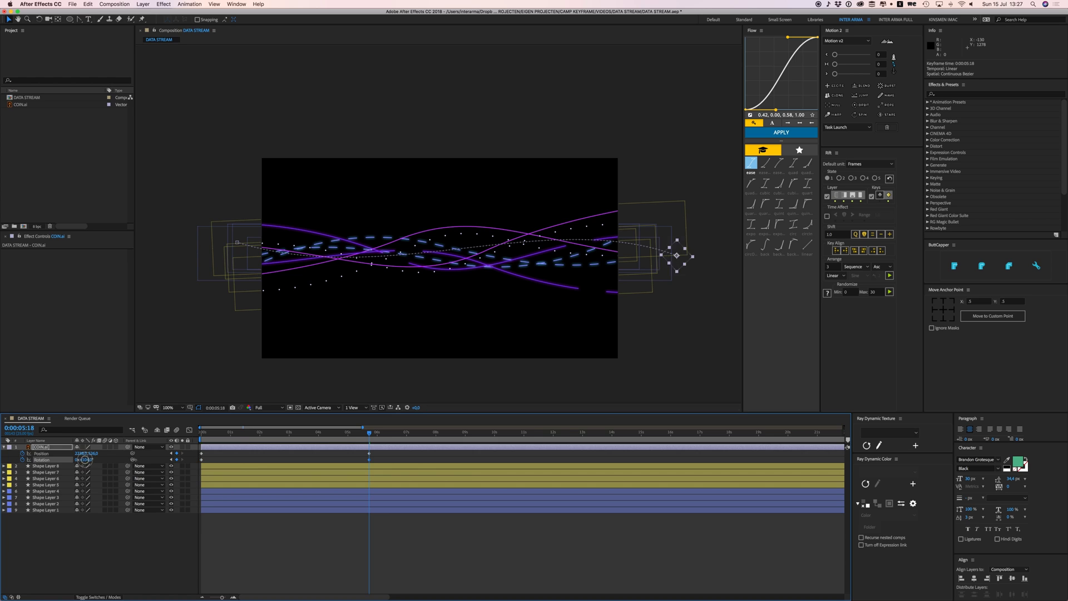
# Step: Preview the coin's keyframed rotation and undo its rotation keyframes
pyautogui.press('space')
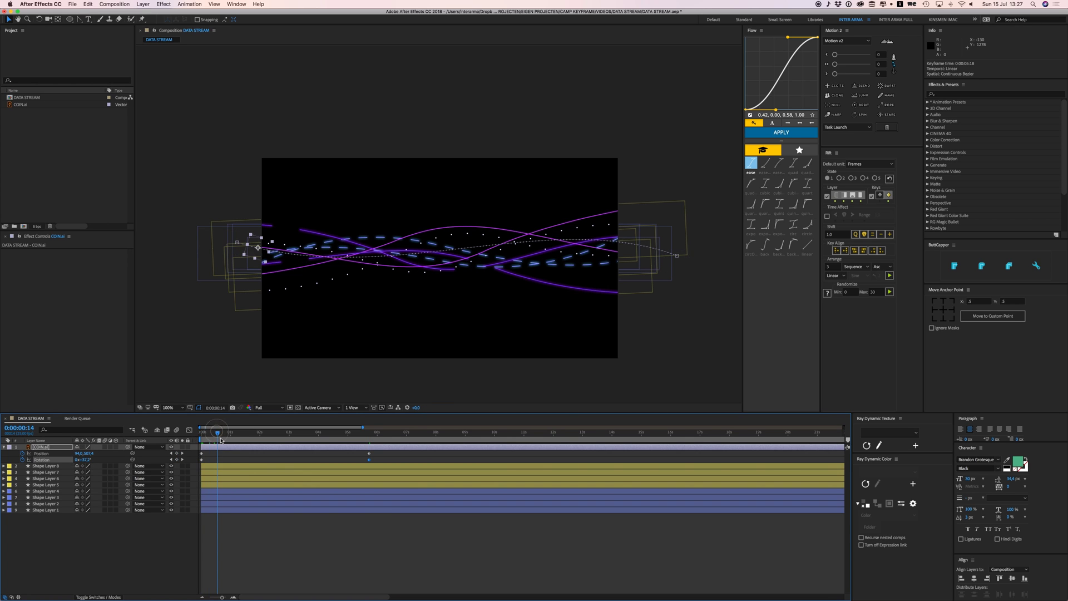
pyautogui.press('space')
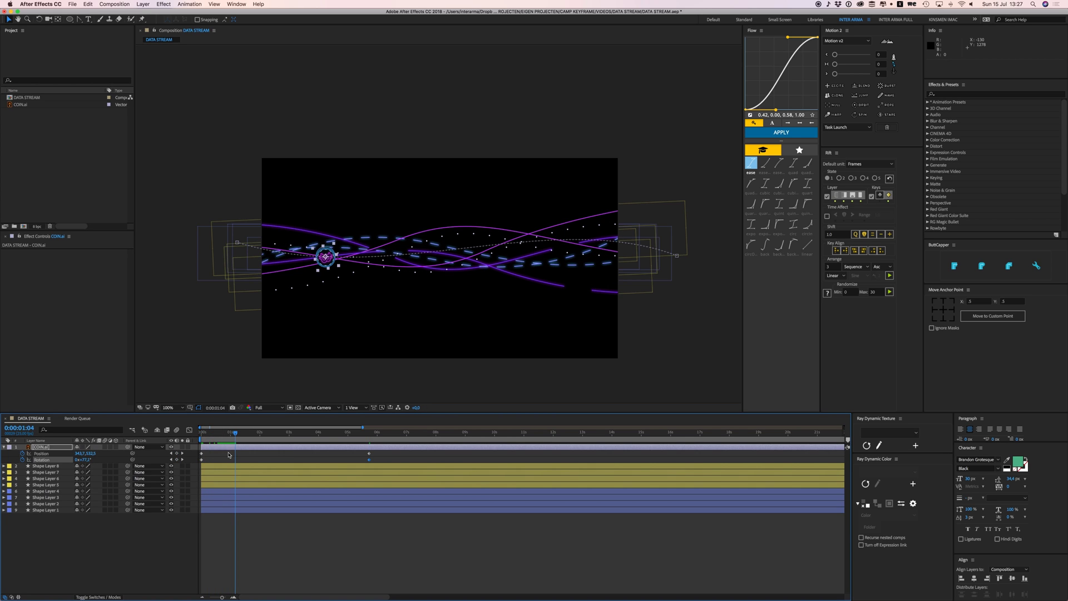
pyautogui.hotkey('ctrl', 'z')
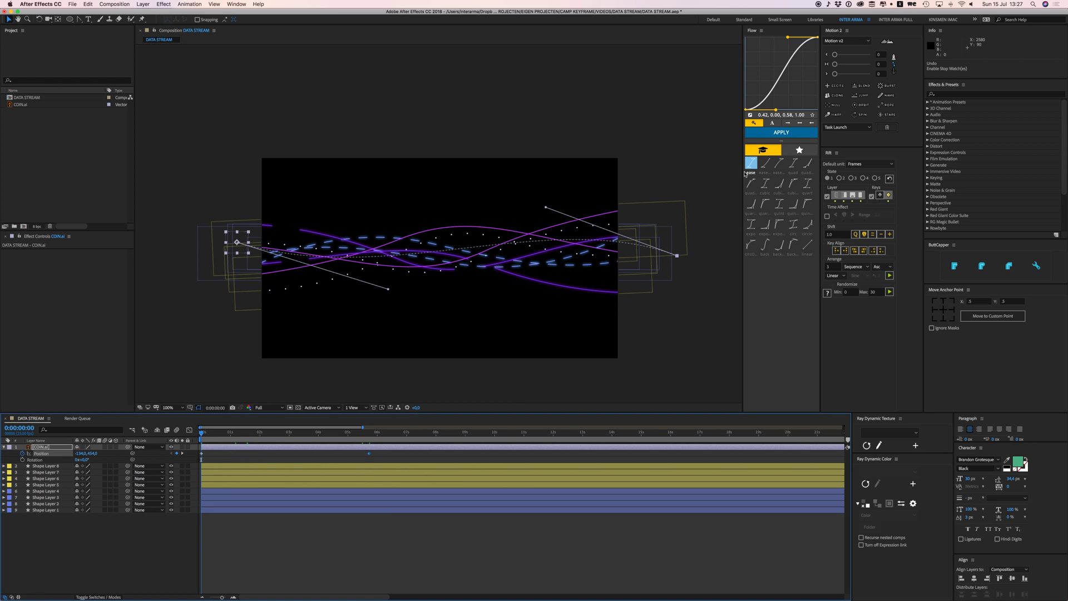
# Step: Apply the Motion 2 Spin rig to COIN.ai, adjust its spin angle and preview the rotation
pyautogui.click(864, 116)
pyautogui.click(83, 271)
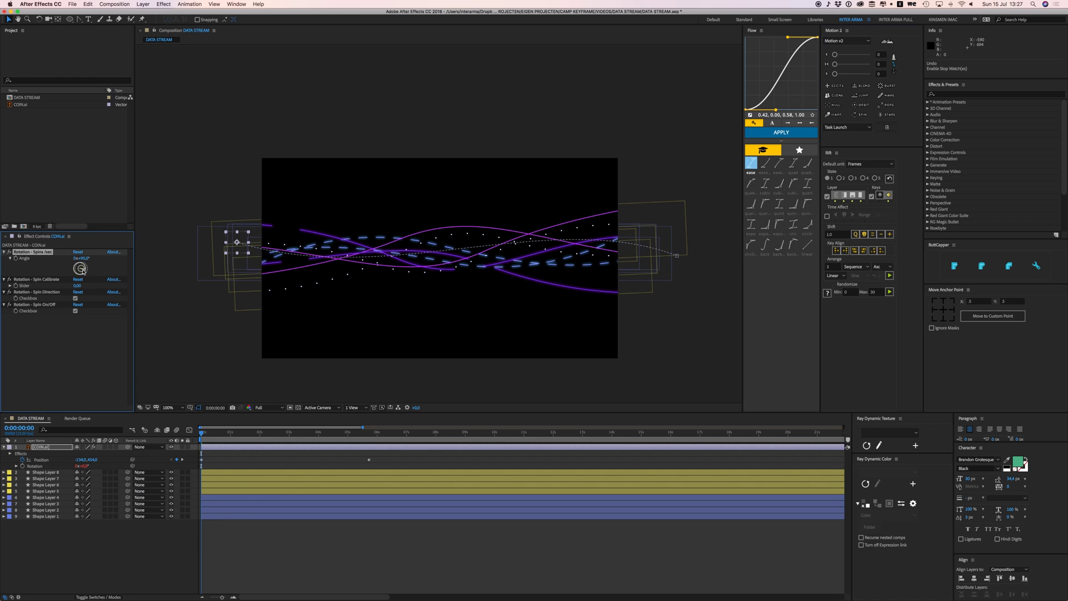
pyautogui.press('space')
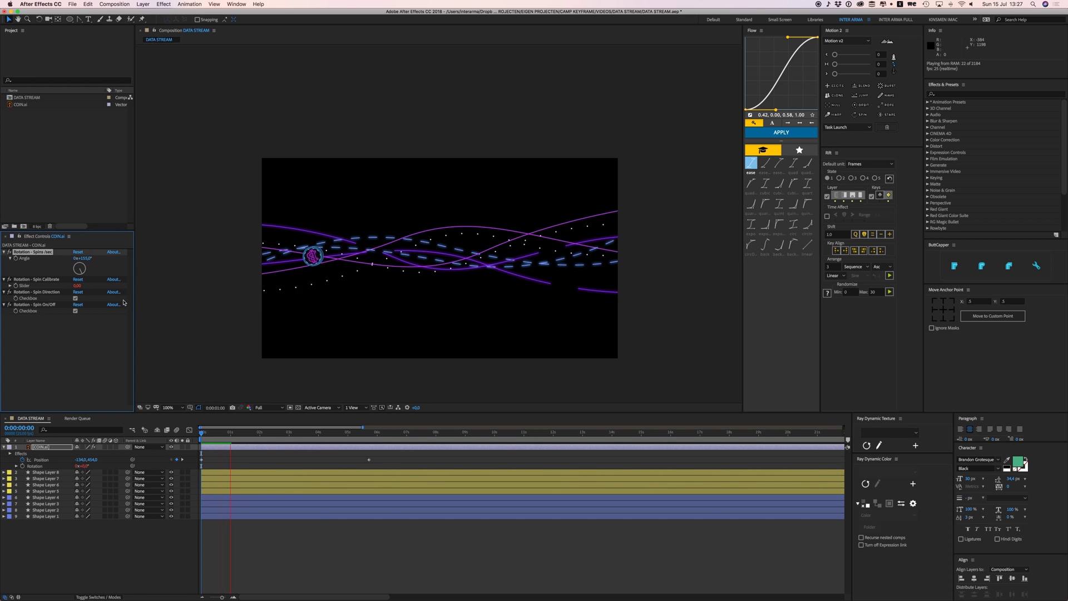
pyautogui.press('space')
# Step: Readjust the coin's spin angle to change its rotation speed, checking it in previews
pyautogui.click(226, 454)
pyautogui.press('space')
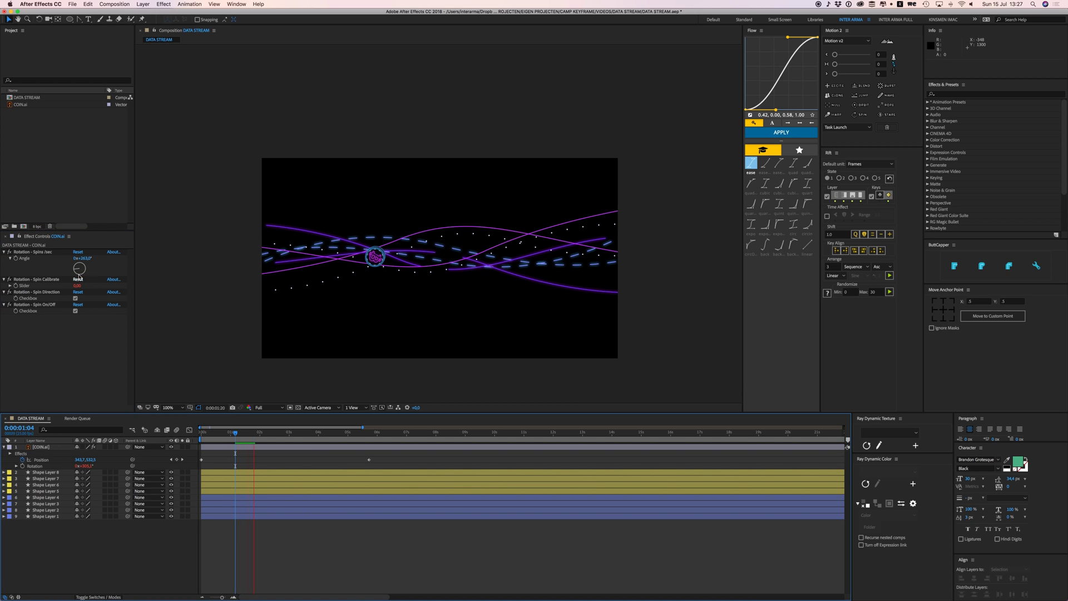
pyautogui.press('space')
pyautogui.press('space')
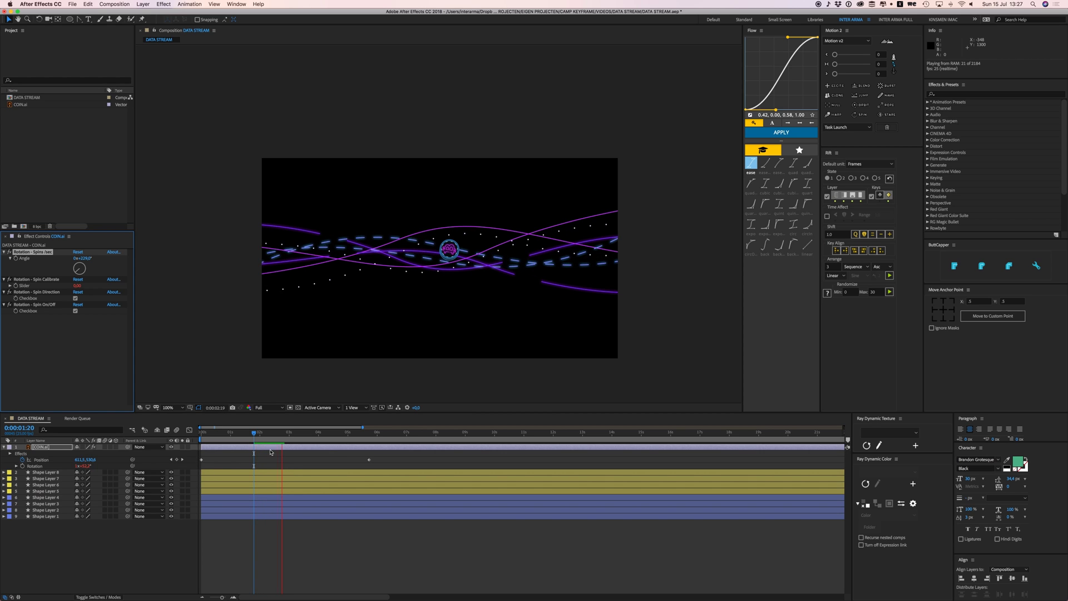
pyautogui.press('space')
# Step: Loop COIN.ai's Position with the expression loopOut("Cycle"); and preview the animation from the start
pyautogui.moveTo(230, 435); pyautogui.dragTo(201, 445)
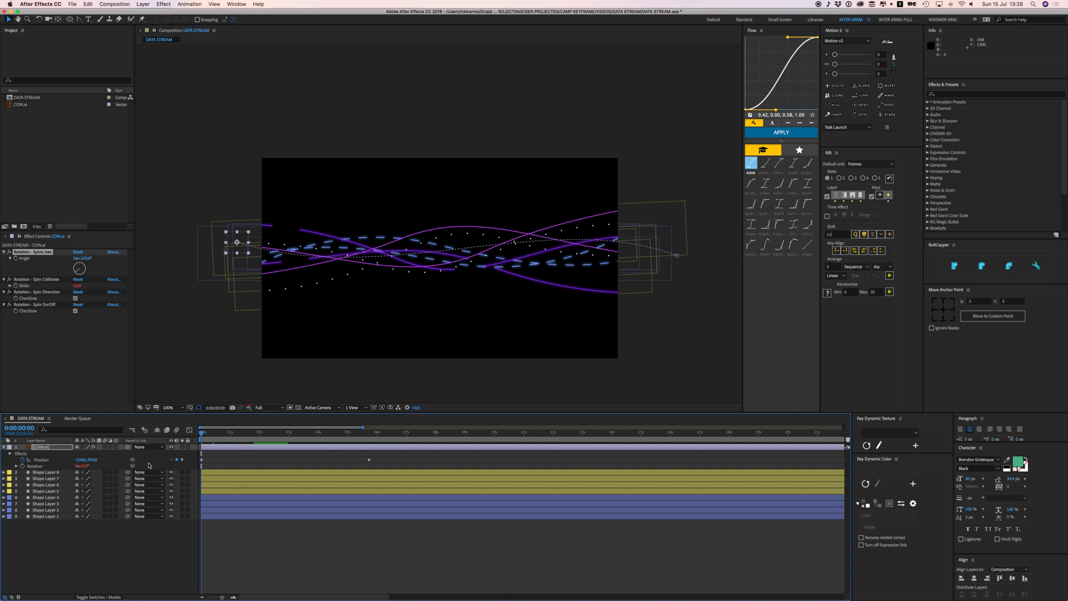
pyautogui.keyDown('alt'); pyautogui.click(23, 460); pyautogui.keyUp('alt')
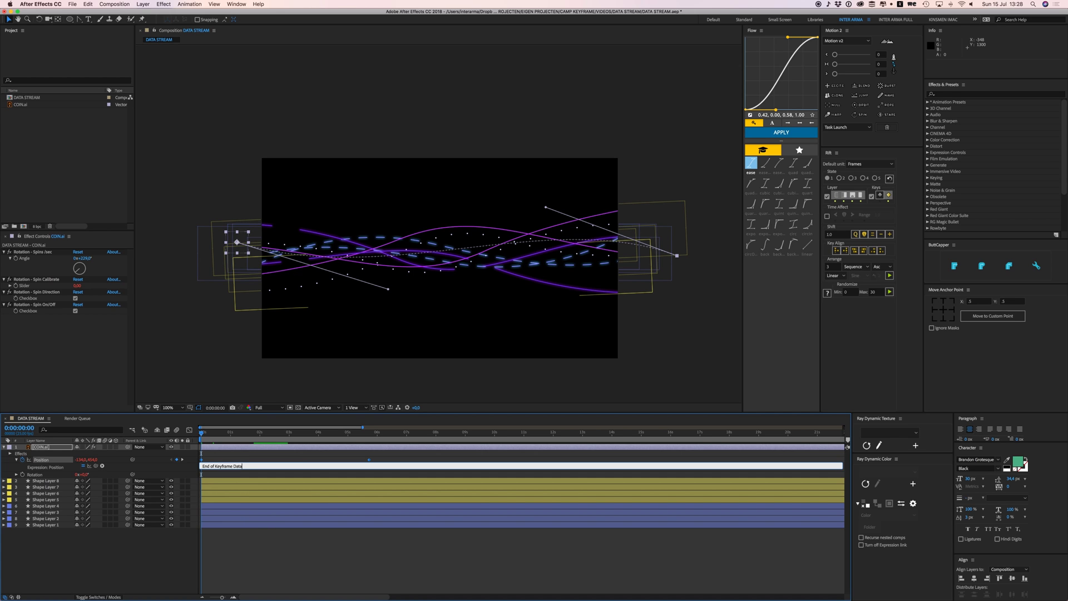
pyautogui.press('BackSpace')
pyautogui.write(';')
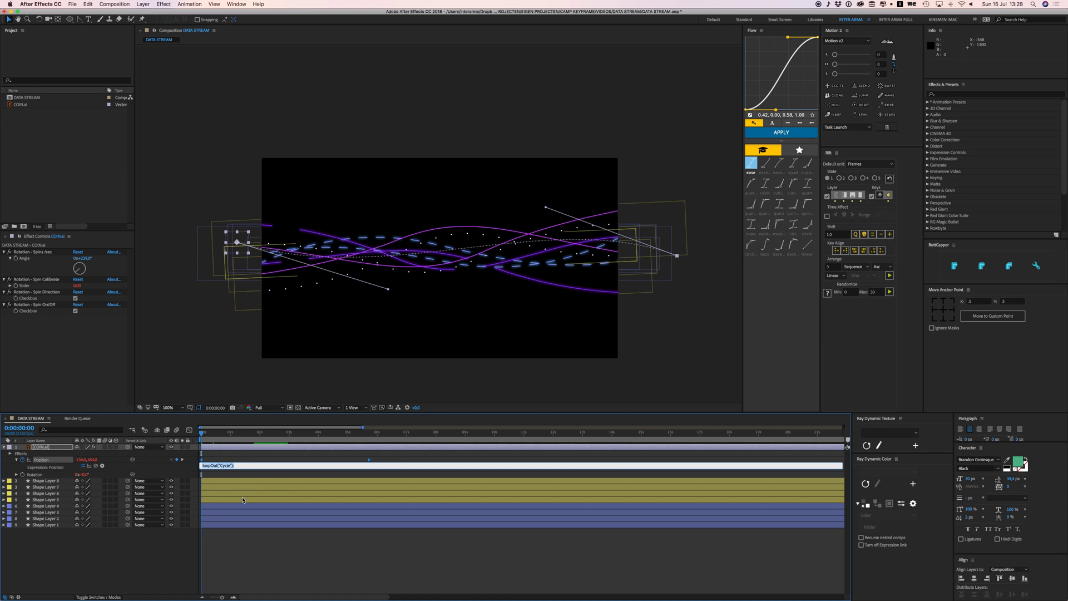
pyautogui.click(298, 558)
pyautogui.press('space')
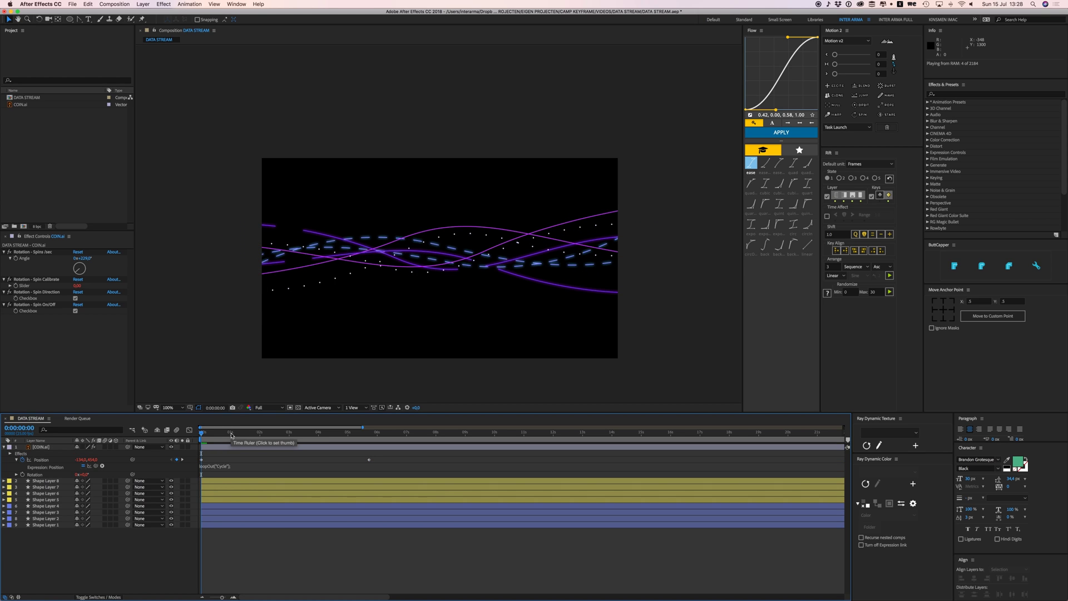
pyautogui.click(235, 449)
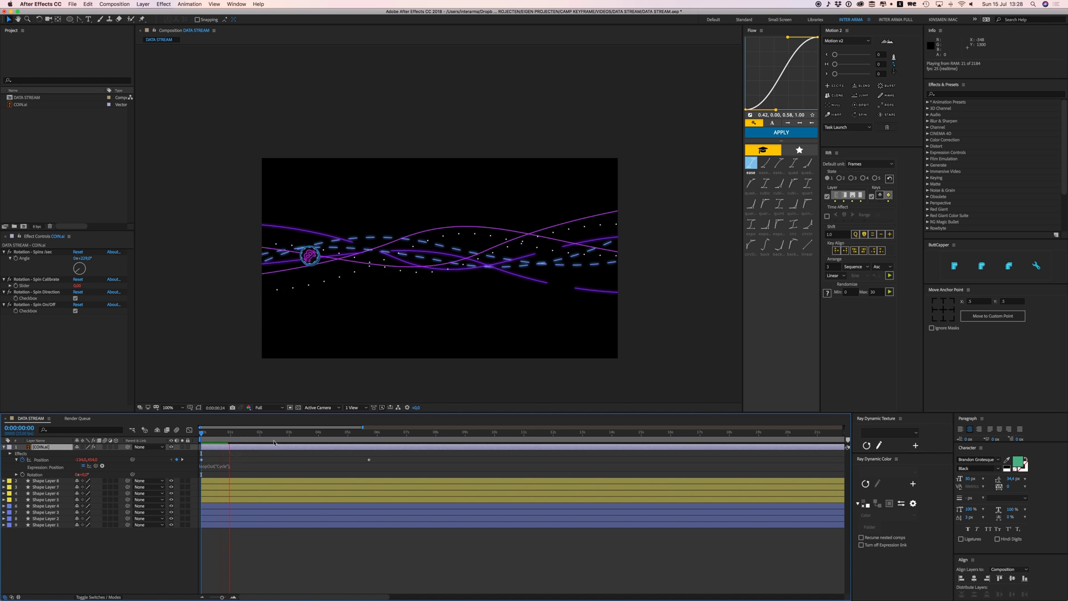
# Step: Preview the coin's looped travel from about 0:00:05:18, where its first cycle restarts
pyautogui.moveTo(287, 434); pyautogui.dragTo(374, 443)
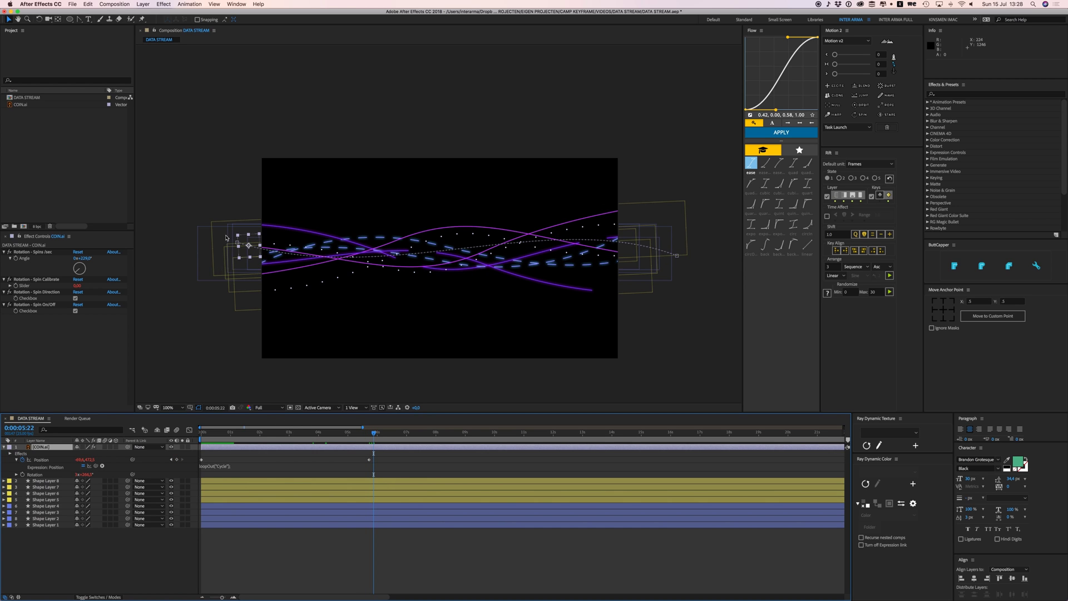
pyautogui.click(369, 436)
pyautogui.press('space')
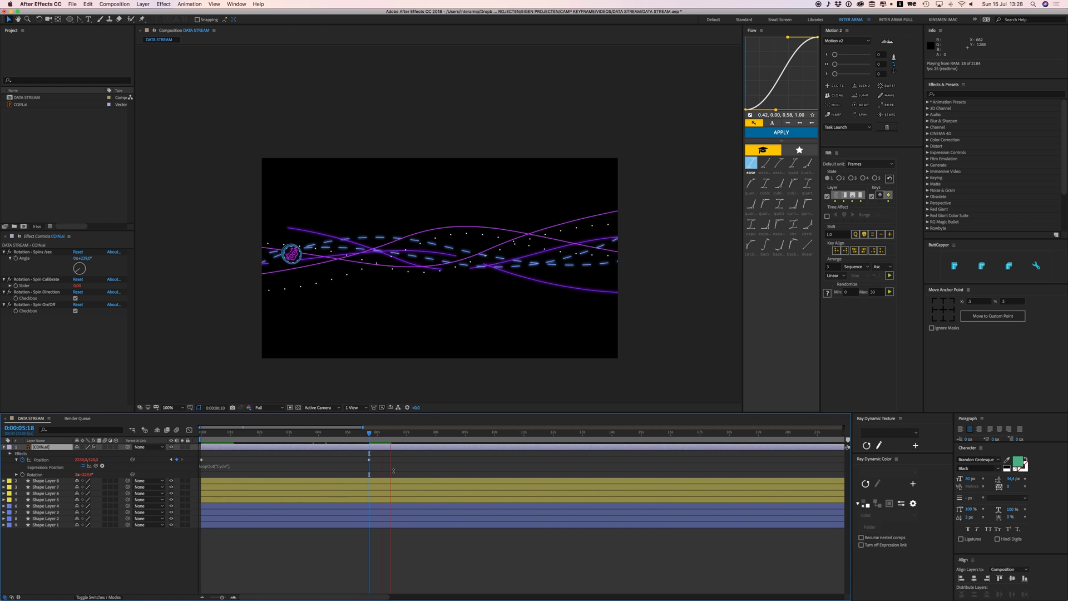
pyautogui.press('space')
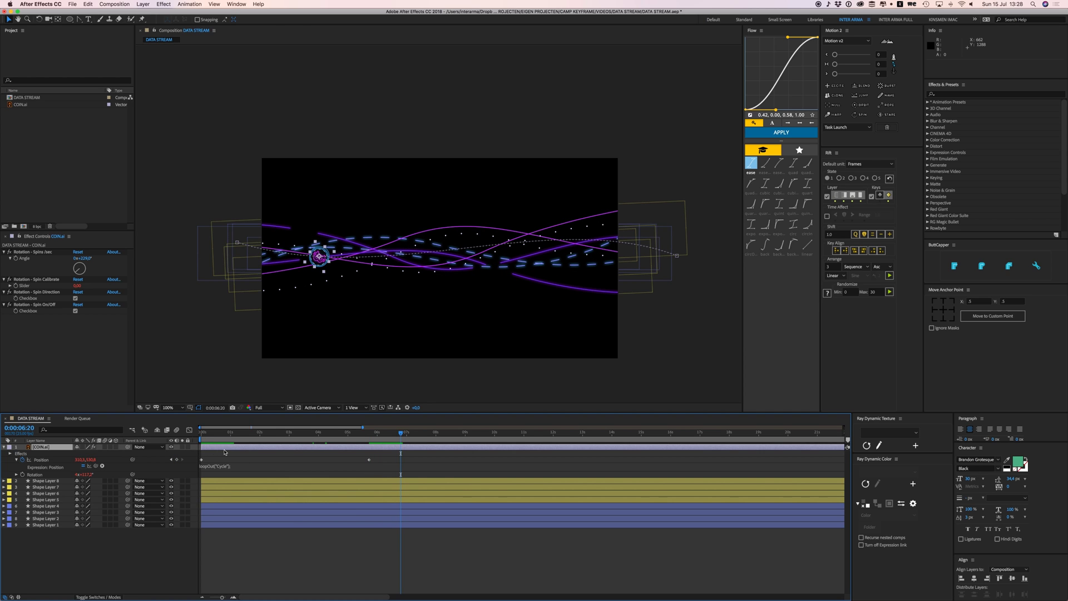
# Step: Duplicate the COIN.ai layer and move the copy's last Position keyframe earlier, to about 5 seconds
pyautogui.click(300, 433)
pyautogui.press('super+d')
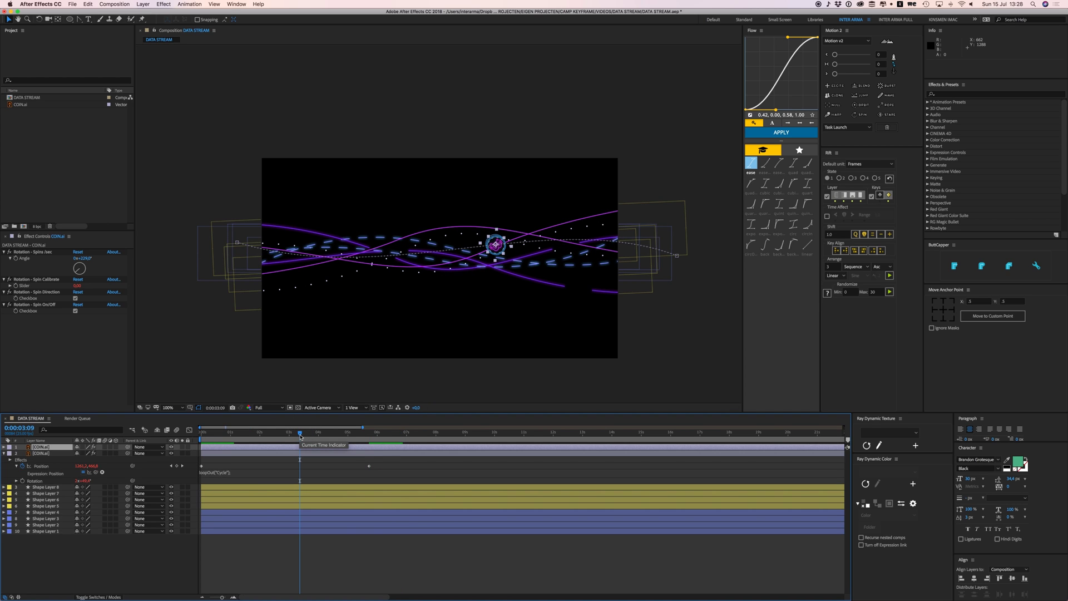
pyautogui.press('p')
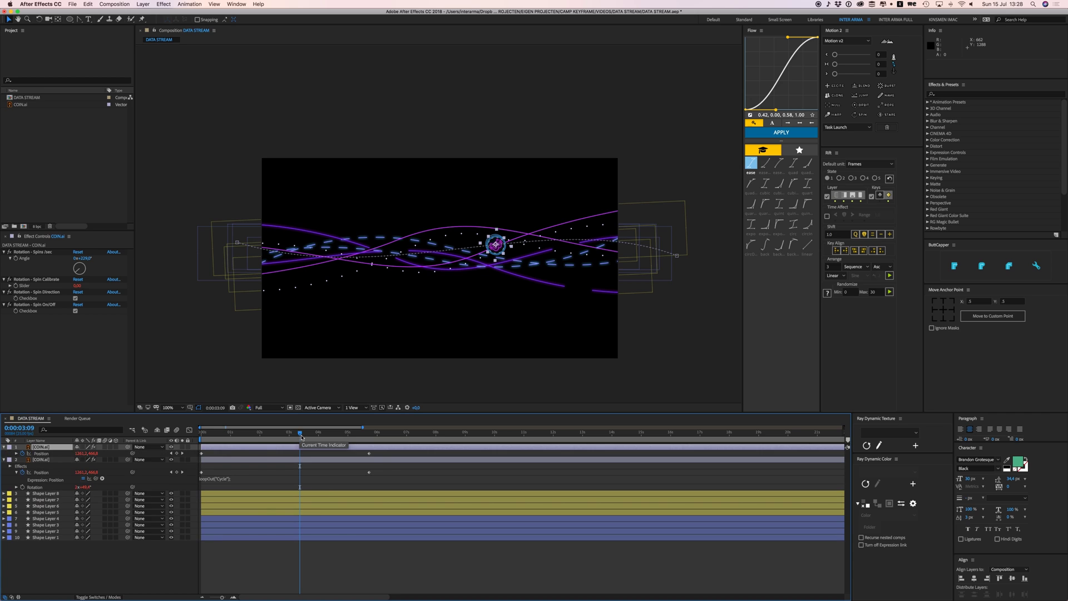
pyautogui.moveTo(370, 455); pyautogui.dragTo(354, 458)
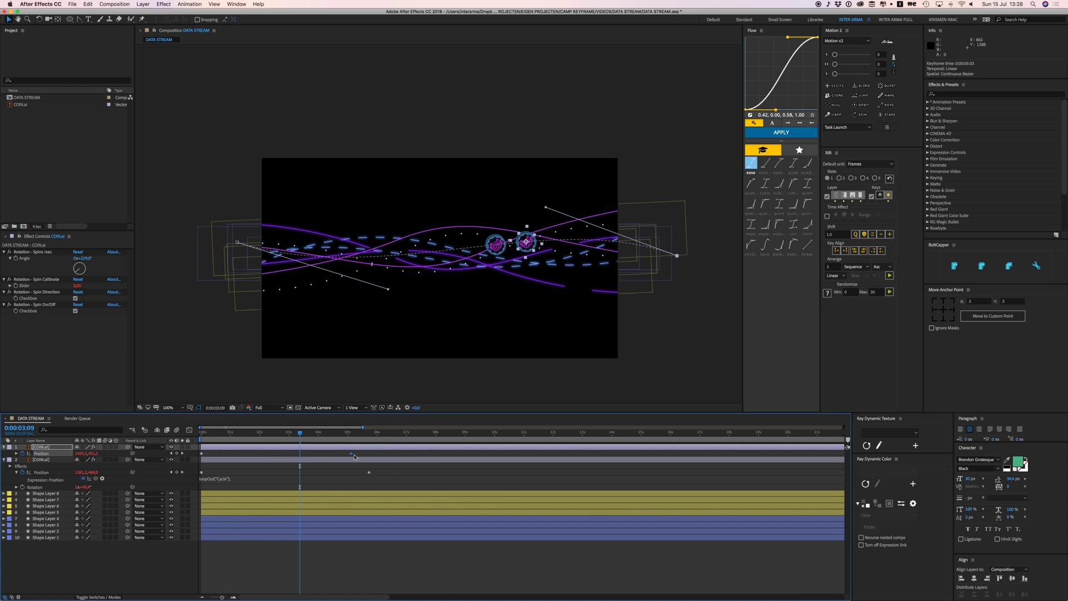
# Step: Reshape the copied coin's motion path by lowering its start point and bending its curve handles into an opposite wave
pyautogui.click(275, 438)
pyautogui.press('Home')
pyautogui.moveTo(237, 244); pyautogui.dragTo(242, 273)
pyautogui.moveTo(394, 323); pyautogui.dragTo(382, 214)
pyautogui.moveTo(546, 208); pyautogui.dragTo(518, 276)
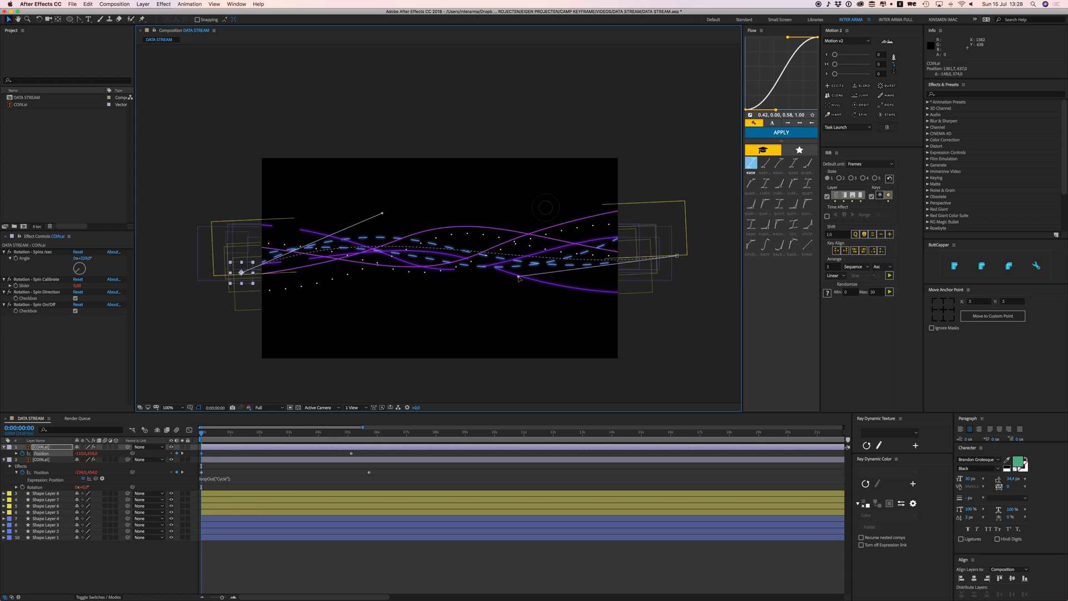
pyautogui.moveTo(382, 213); pyautogui.dragTo(402, 193)
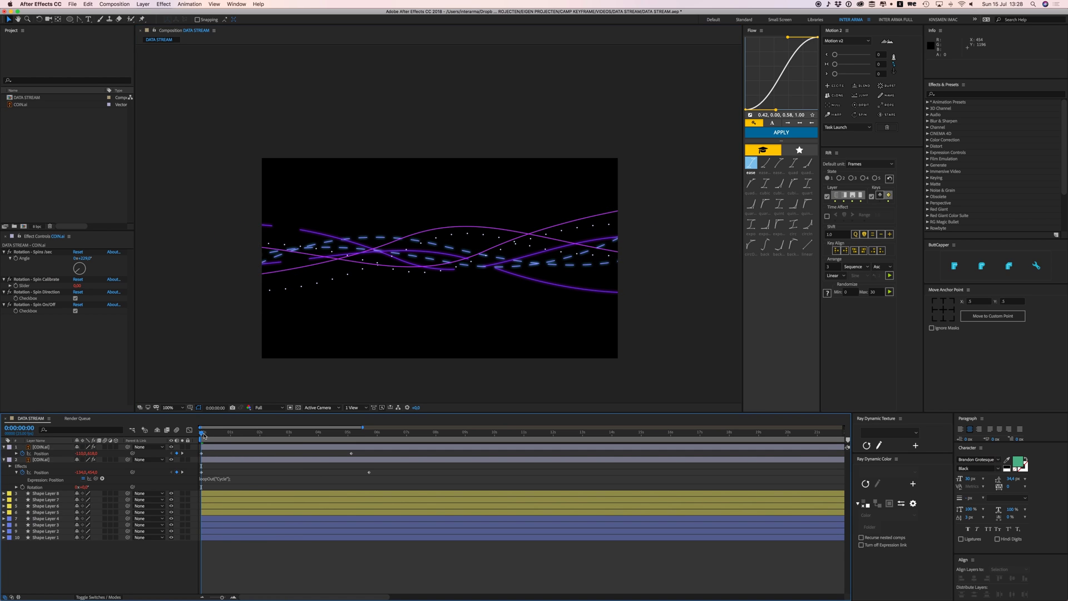
# Step: Shift the copied coin layer to start at about 1 second and preview both coins
pyautogui.moveTo(207, 433); pyautogui.dragTo(248, 451)
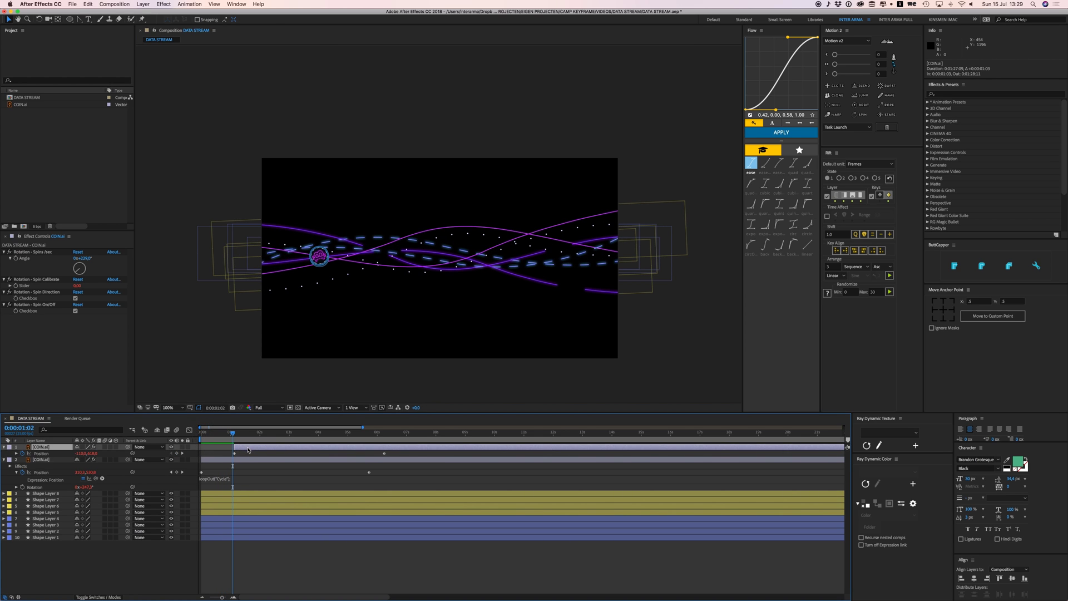
pyautogui.press('space')
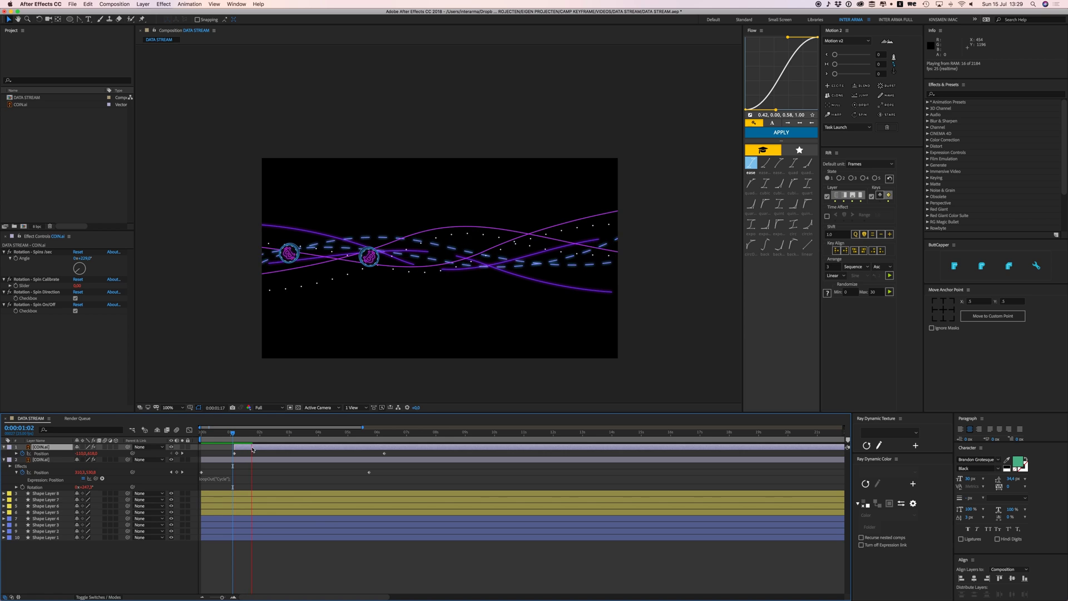
pyautogui.press('space')
# Step: Scale the copied coin down to about 58%
pyautogui.press('s')
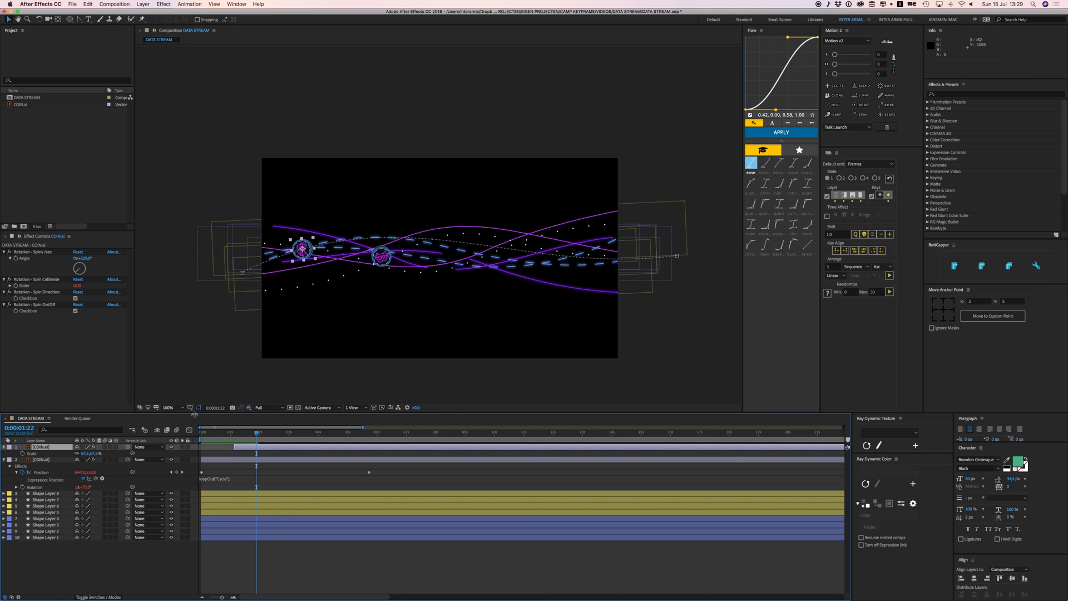
pyautogui.moveTo(91, 453); pyautogui.dragTo(87, 454)
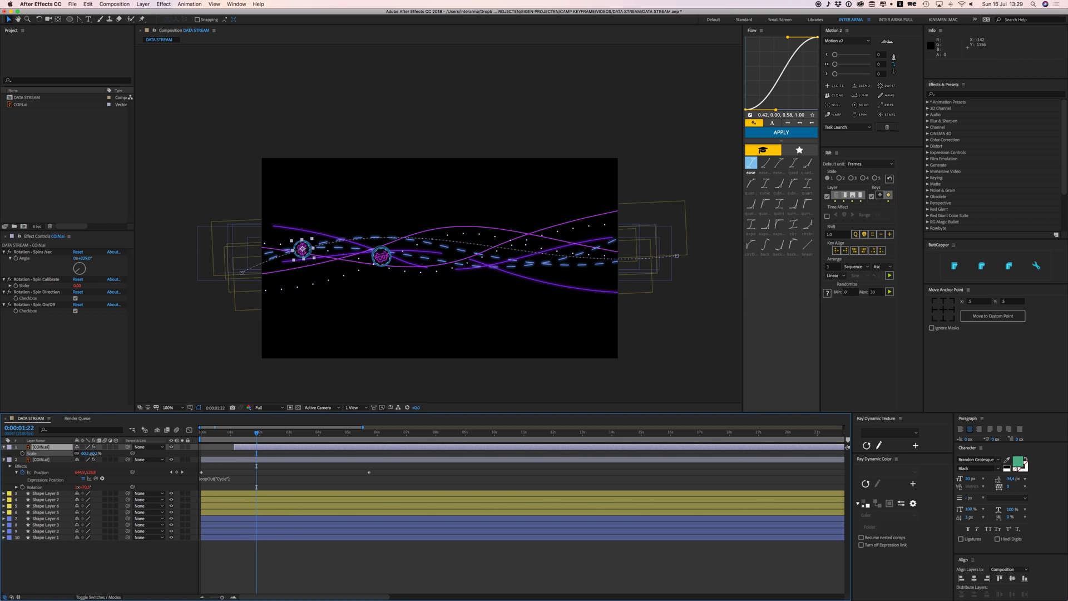
pyautogui.click(288, 478)
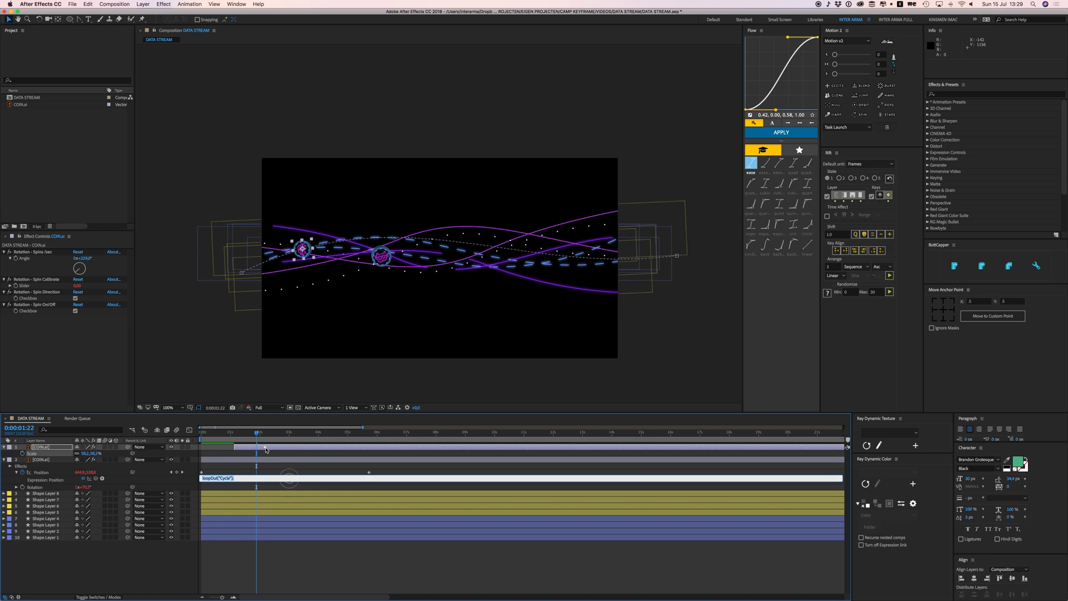
# Step: Duplicate the smaller coin, shift the new layer to begin before the composition start, and enlarge it to about 82%
pyautogui.click(266, 449)
pyautogui.hotkey('ctrl', 'd')
pyautogui.moveTo(276, 449); pyautogui.dragTo(220, 451)
pyautogui.press('s')
pyautogui.moveTo(98, 455); pyautogui.dragTo(105, 454)
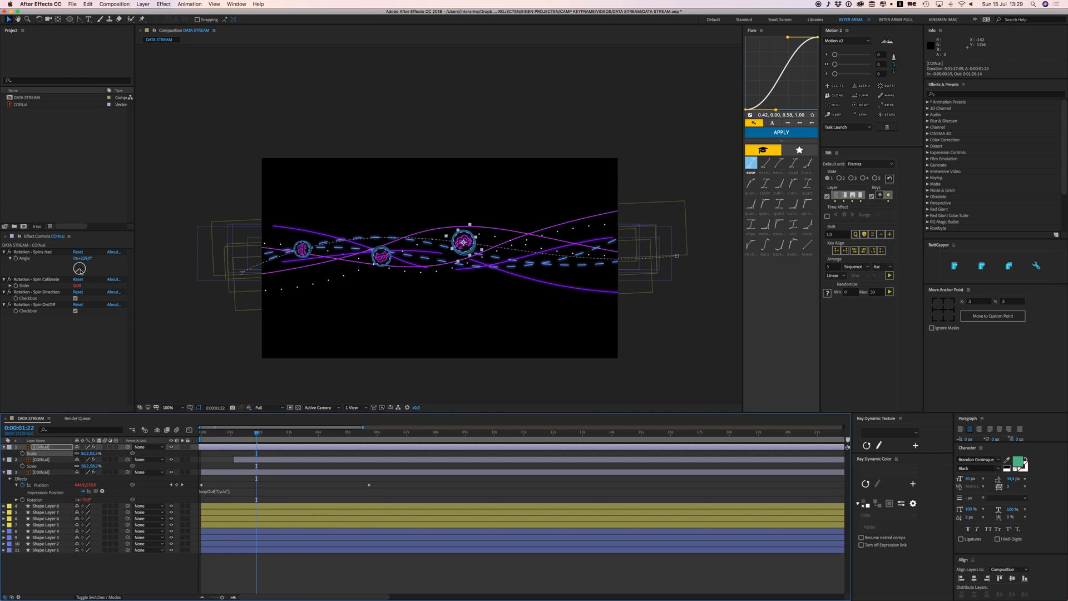
# Step: Adjust the largest coin's spin angle to vary its rotation, checking the result in previews
pyautogui.moveTo(80, 271); pyautogui.dragTo(76, 270)
pyautogui.press('space')
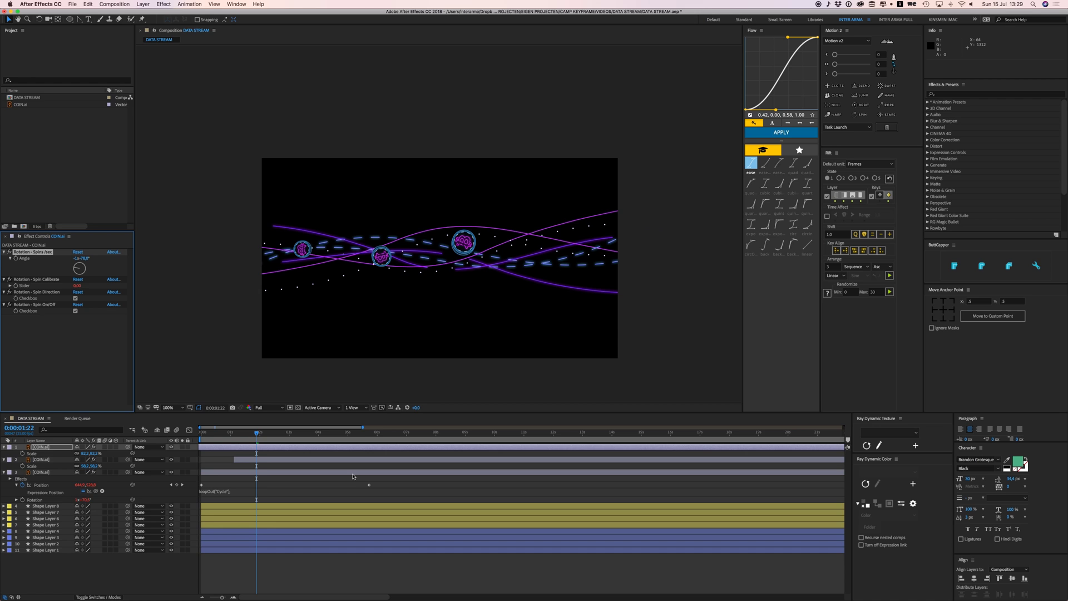
pyautogui.press('space')
pyautogui.moveTo(76, 269); pyautogui.dragTo(84, 268)
pyautogui.press('space')
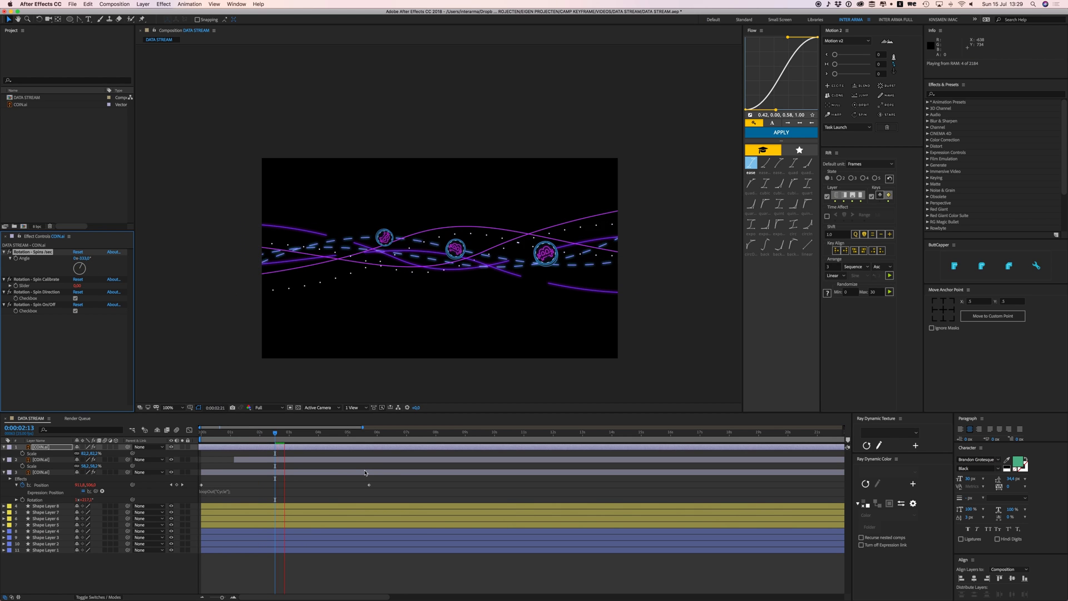
pyautogui.press('space')
# Step: Duplicate the three coin layers to the top of the stack and shift the copies later, with the first starting at about 2 seconds
pyautogui.keyDown('shift'); pyautogui.click(263, 473); pyautogui.keyUp('shift')
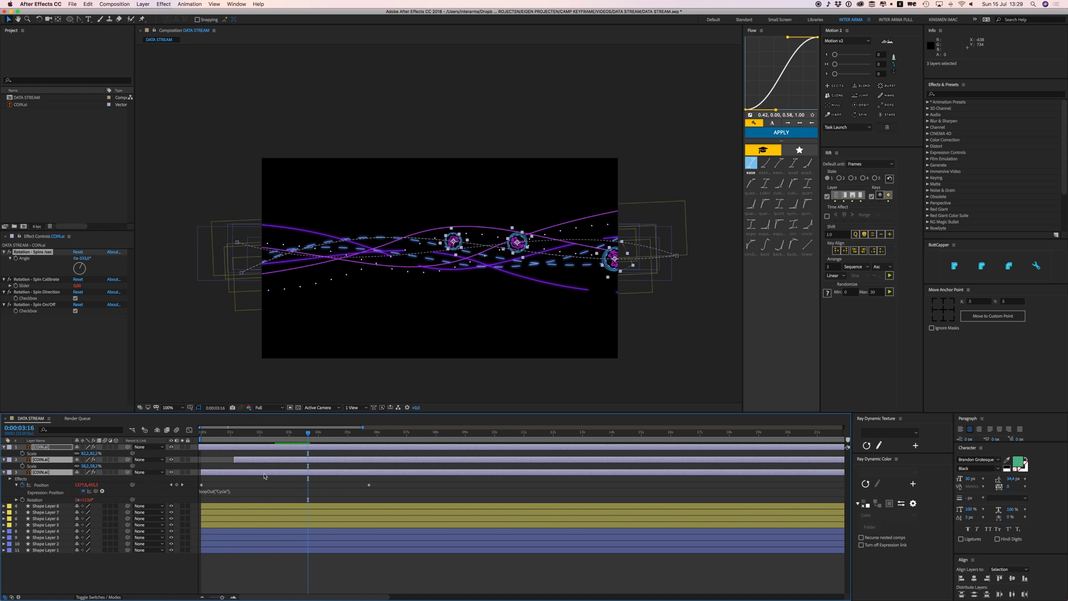
pyautogui.click(264, 479)
pyautogui.click(260, 473)
pyautogui.keyDown('shift'); pyautogui.click(257, 446); pyautogui.keyUp('shift')
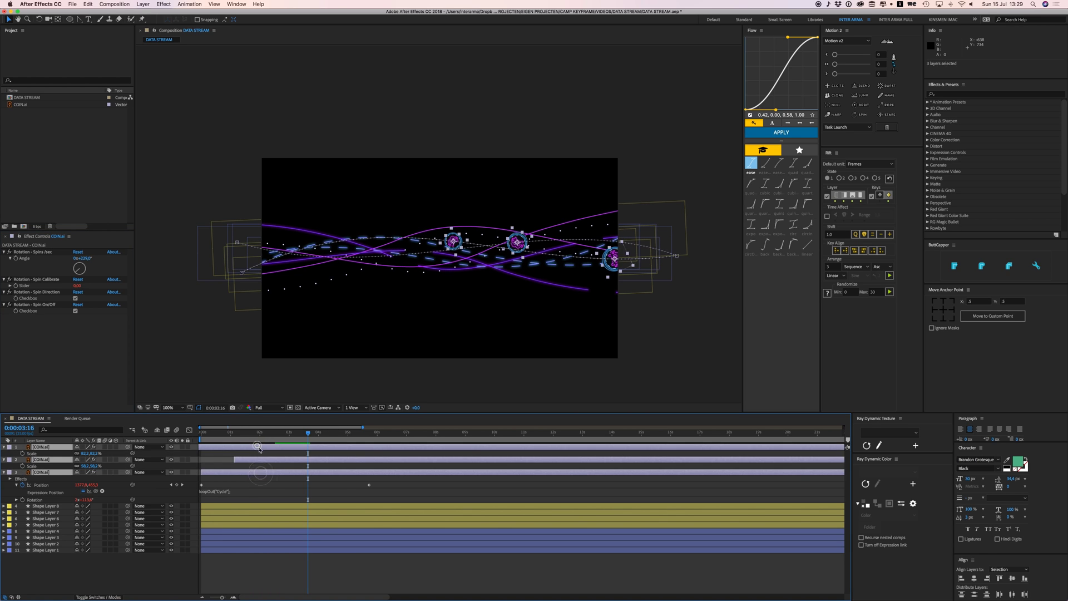
pyautogui.press('super+d')
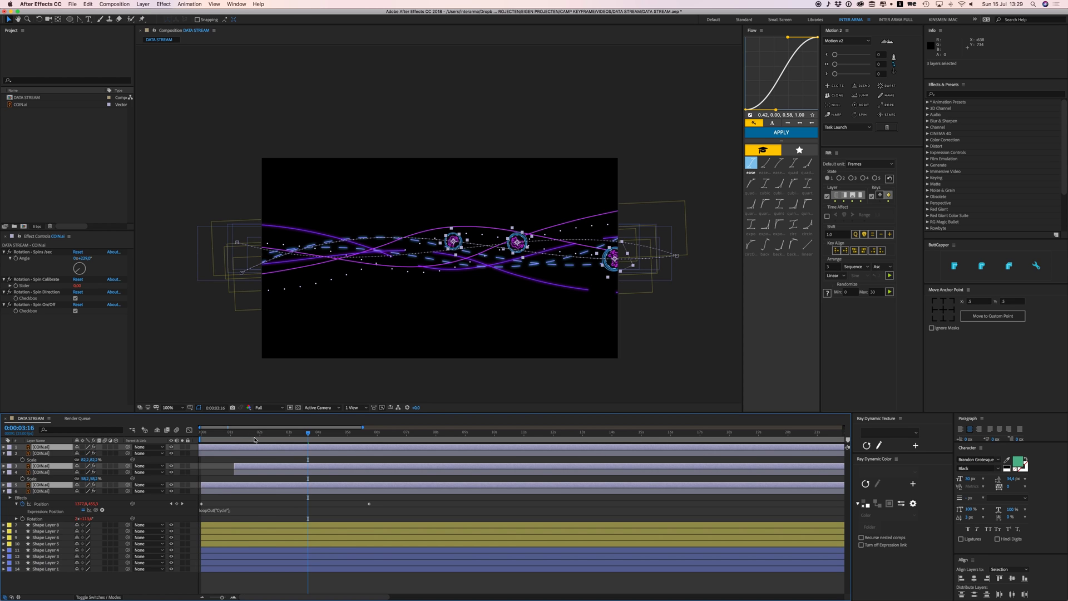
pyautogui.press('super+shift+bracketright')
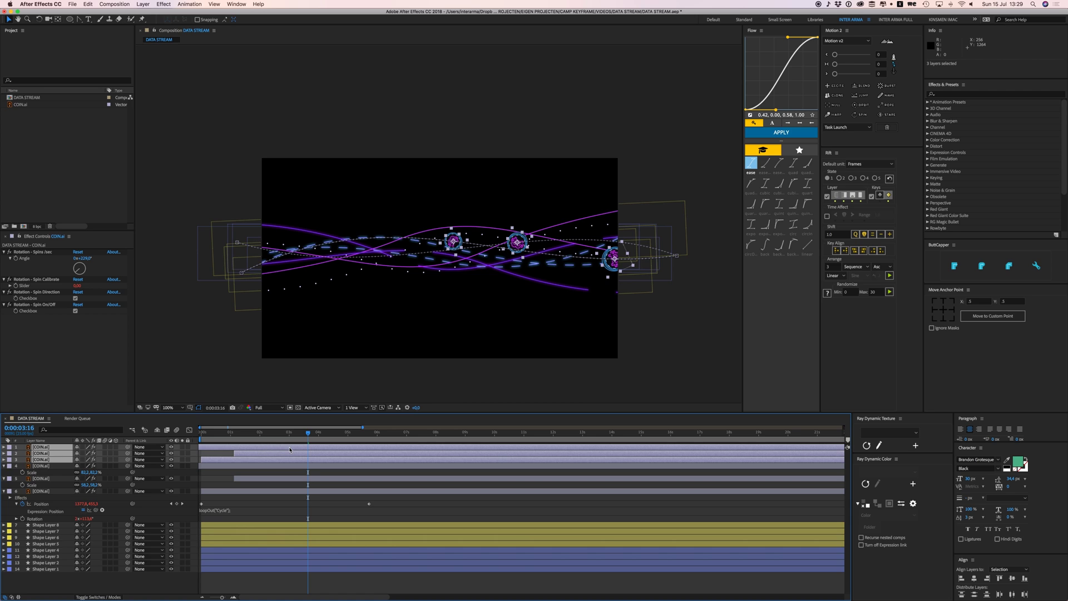
pyautogui.moveTo(295, 450); pyautogui.dragTo(375, 453)
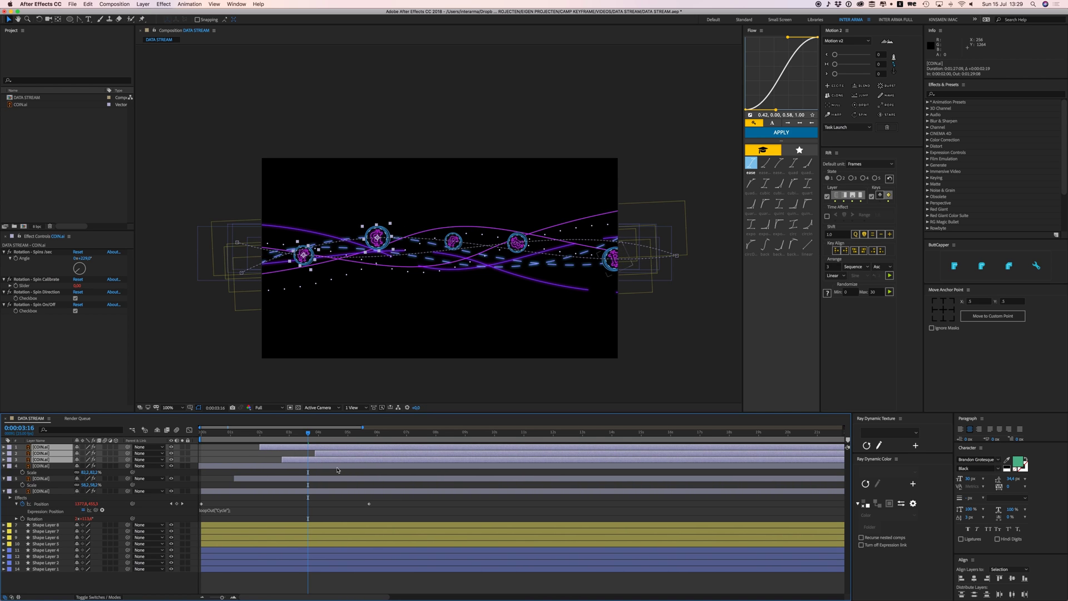
# Step: Reshape the topmost coin's motion path by raising its start point and bending it down first and then up
pyautogui.click(334, 465)
pyautogui.click(334, 459)
pyautogui.click(334, 453)
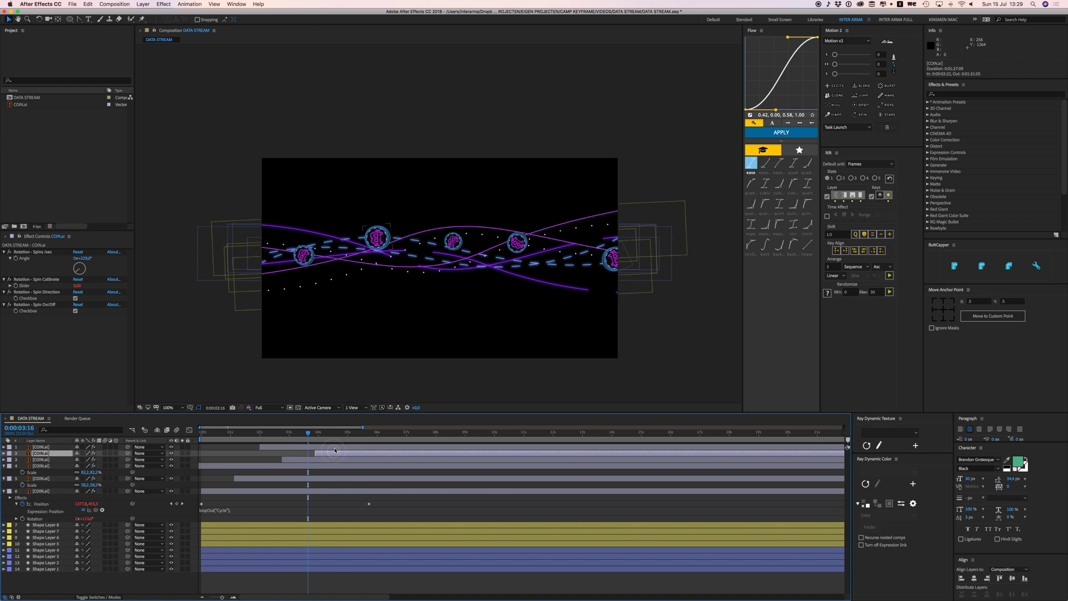
pyautogui.click(333, 447)
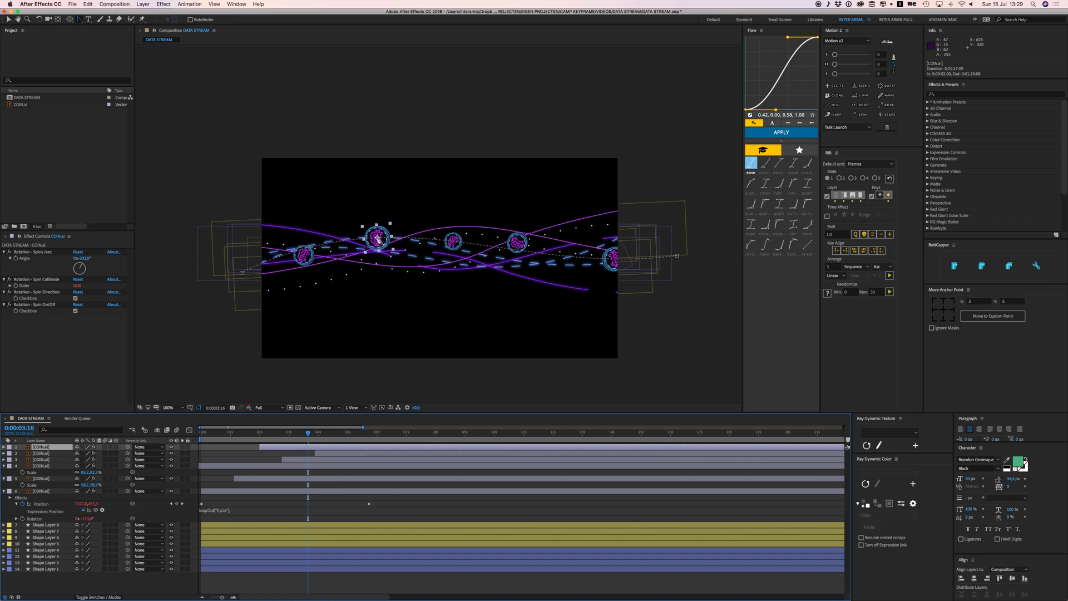
pyautogui.keyDown('alt'); pyautogui.keyDown('super'); pyautogui.click(243, 273); pyautogui.keyUp('super'); pyautogui.keyUp('alt')
pyautogui.press('super+z')
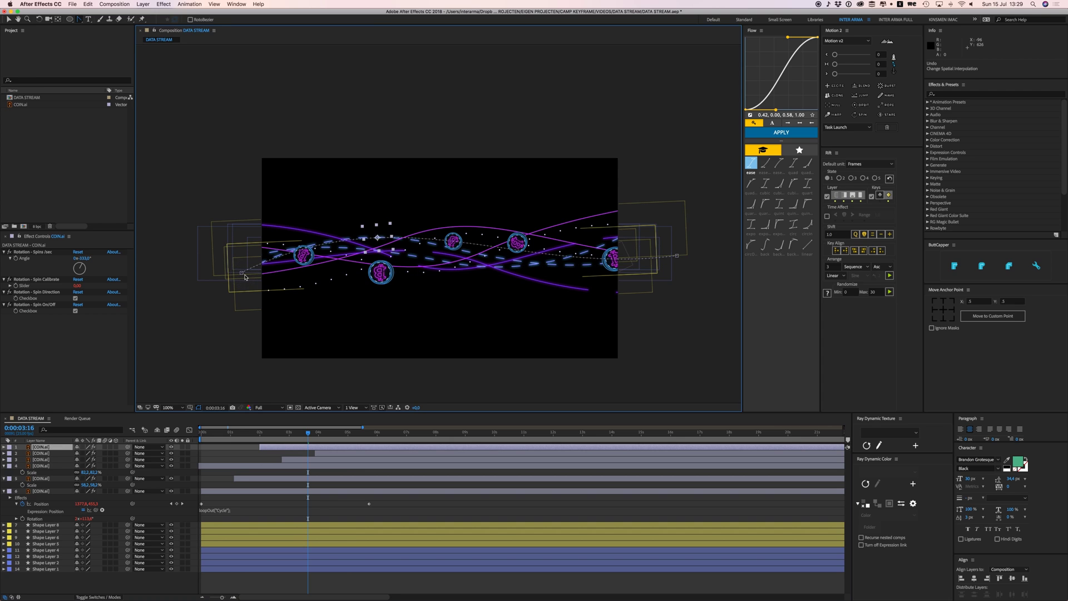
pyautogui.moveTo(243, 274); pyautogui.dragTo(226, 253)
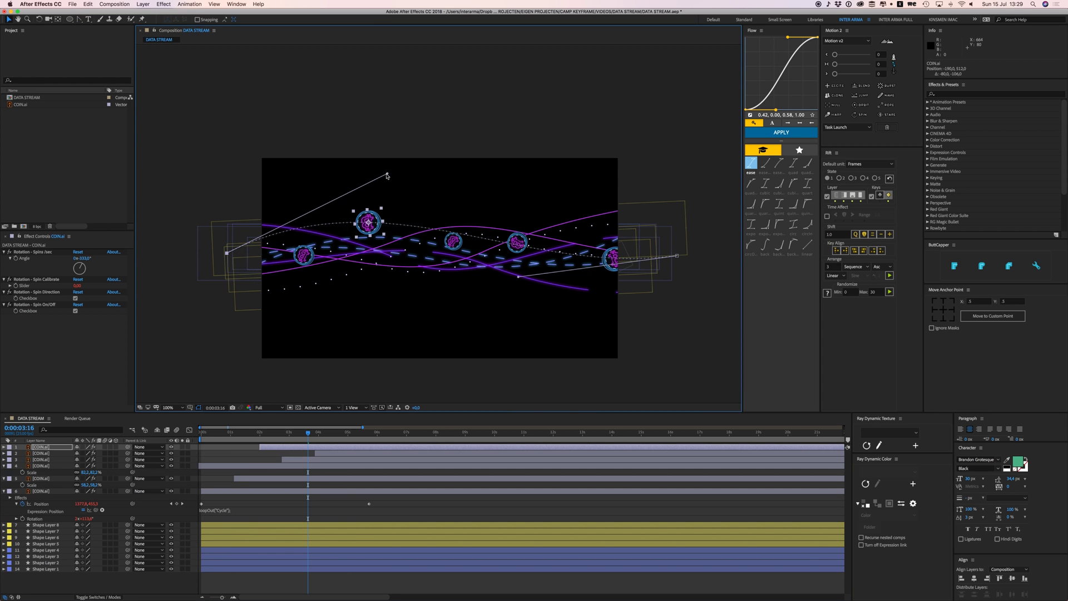
pyautogui.moveTo(388, 176); pyautogui.dragTo(381, 299)
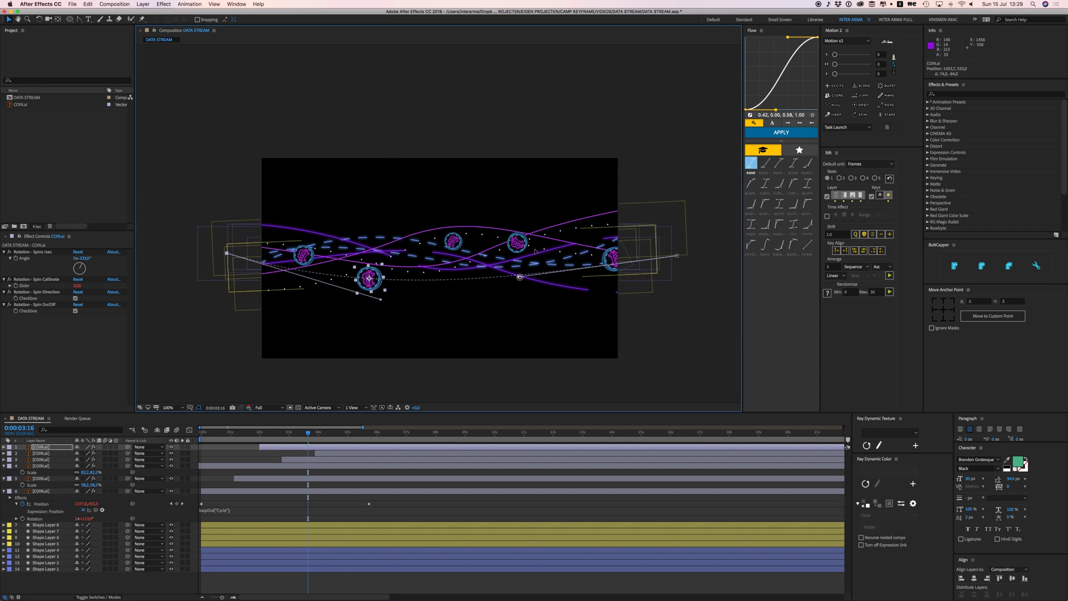
pyautogui.moveTo(535, 251); pyautogui.dragTo(541, 204)
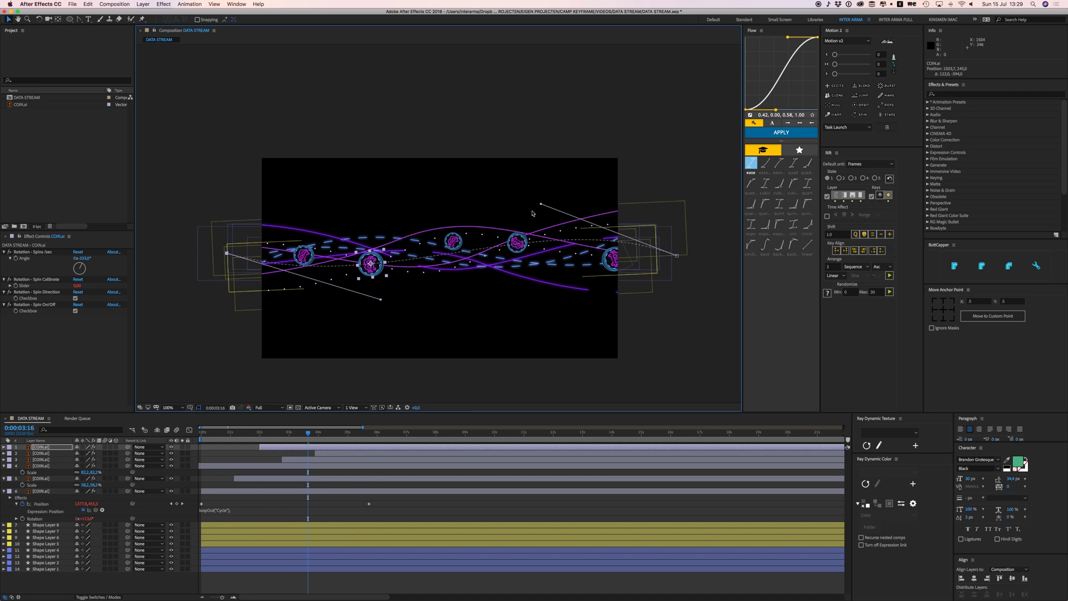
# Step: Reshape the third coin layer's motion path by moving its start point outward and curving it up first and then down
pyautogui.click(323, 458)
pyautogui.press('g')
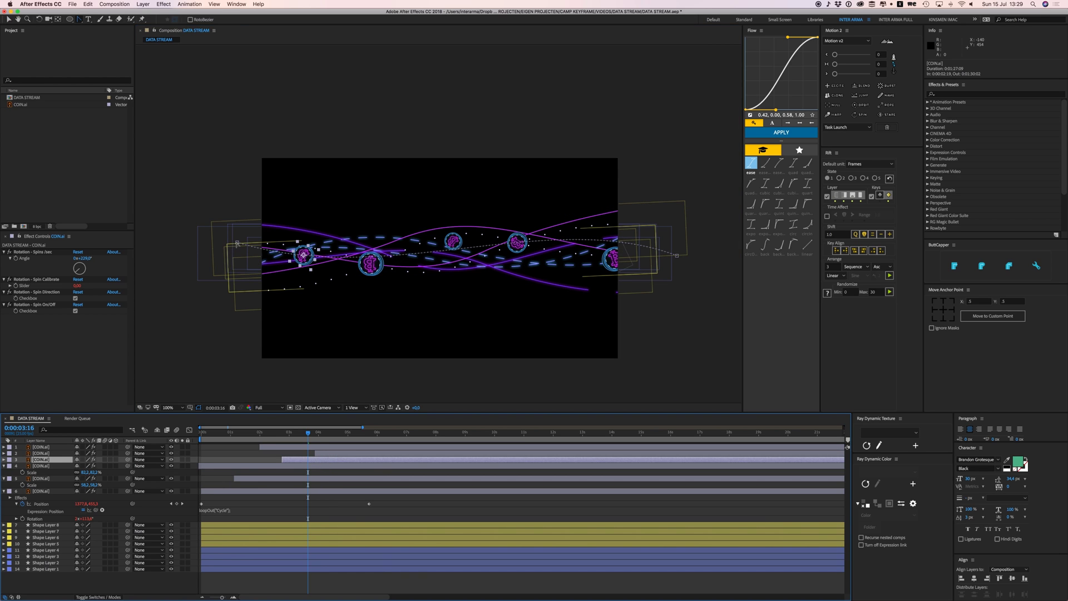
pyautogui.click(237, 244)
pyautogui.moveTo(238, 243); pyautogui.dragTo(213, 252)
pyautogui.moveTo(382, 280); pyautogui.dragTo(413, 231)
pyautogui.moveTo(546, 207); pyautogui.dragTo(438, 277)
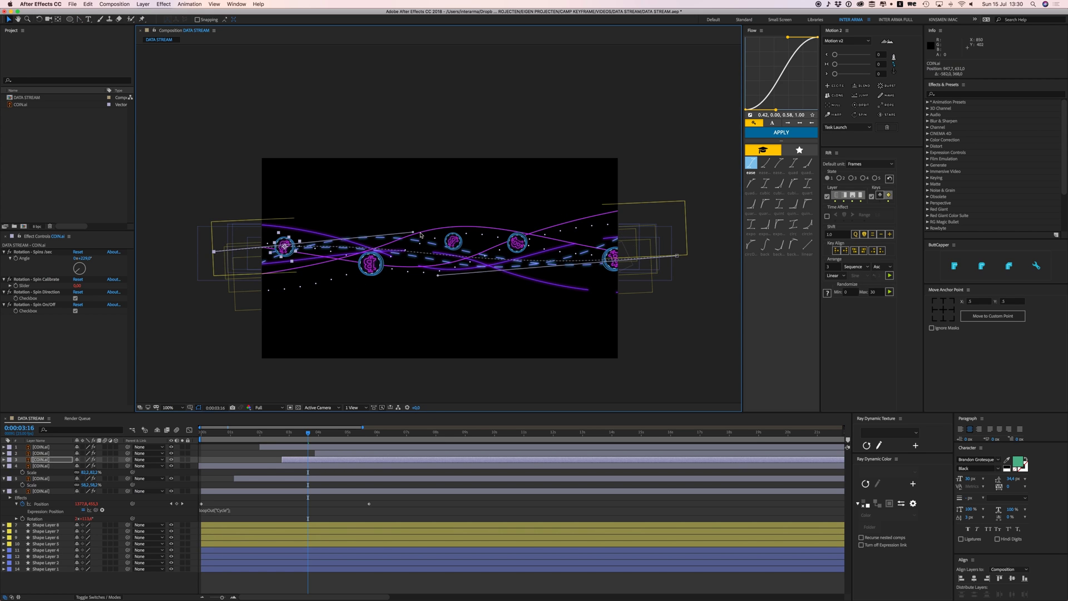
pyautogui.moveTo(441, 197); pyautogui.dragTo(472, 170)
pyautogui.moveTo(439, 276); pyautogui.dragTo(462, 330)
pyautogui.click(467, 517)
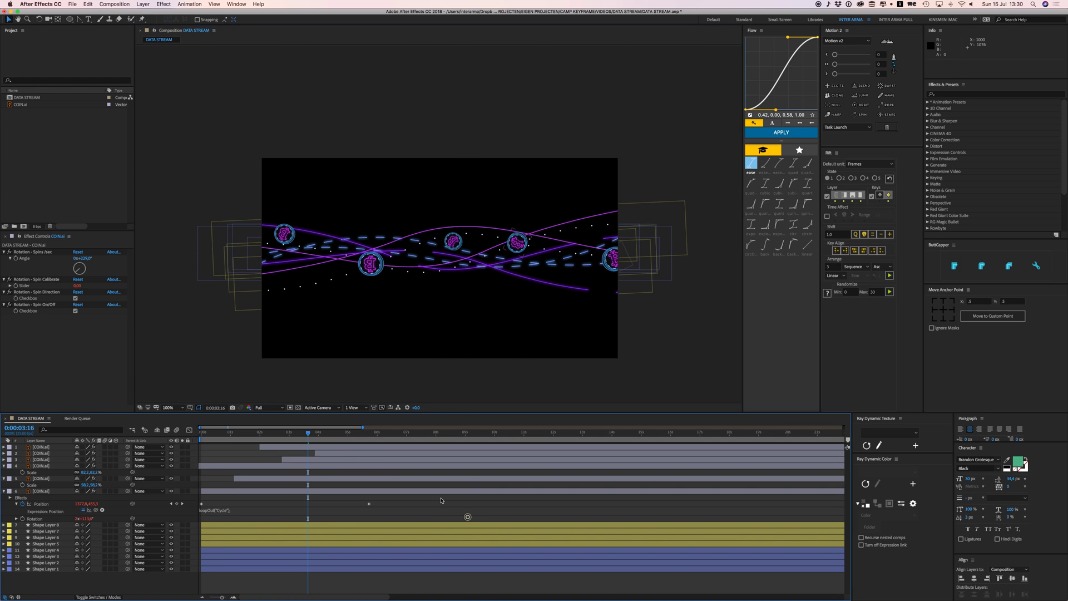
# Step: Preview the multi-coin animation from about 0:00:07:22
pyautogui.moveTo(309, 434); pyautogui.dragTo(435, 440)
pyautogui.press('space')
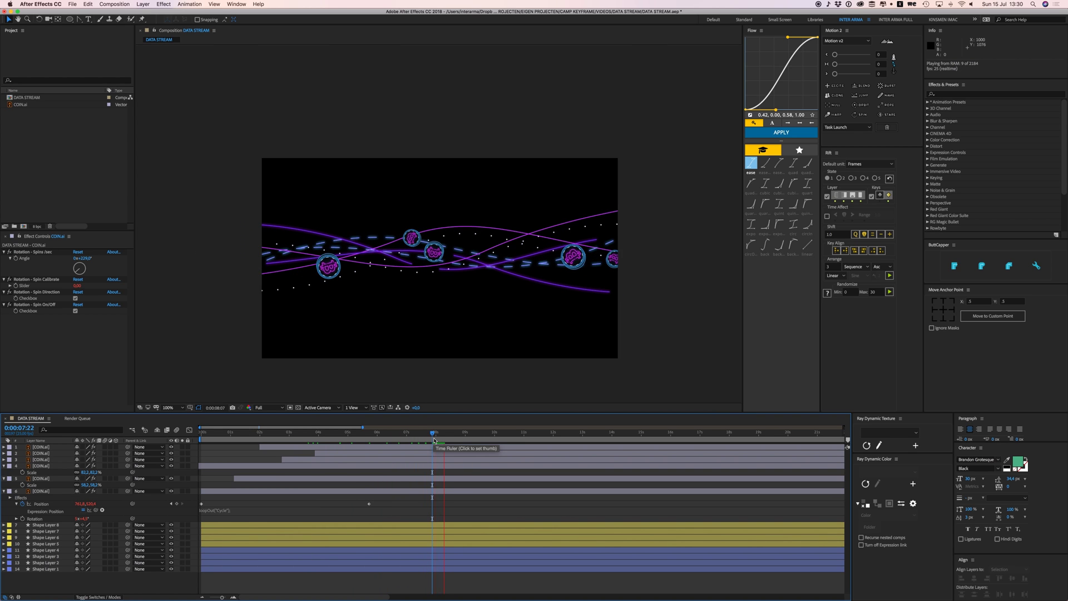
pyautogui.press('space')
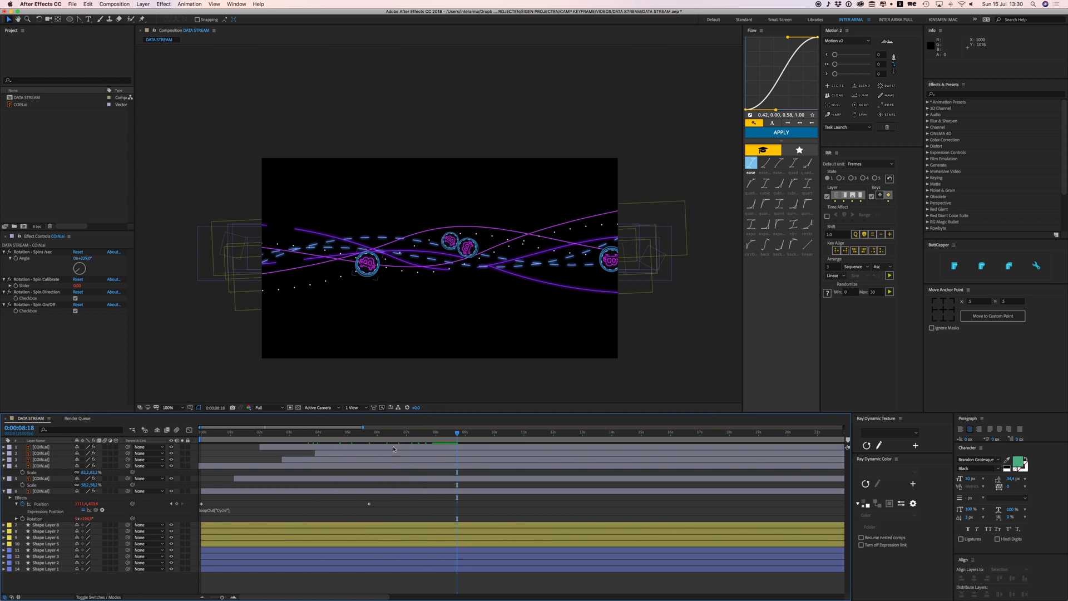
# Step: Collapse the layer properties and distribute the coin layers among the shape layers in the stacking order
pyautogui.press('u')
pyautogui.press('u')
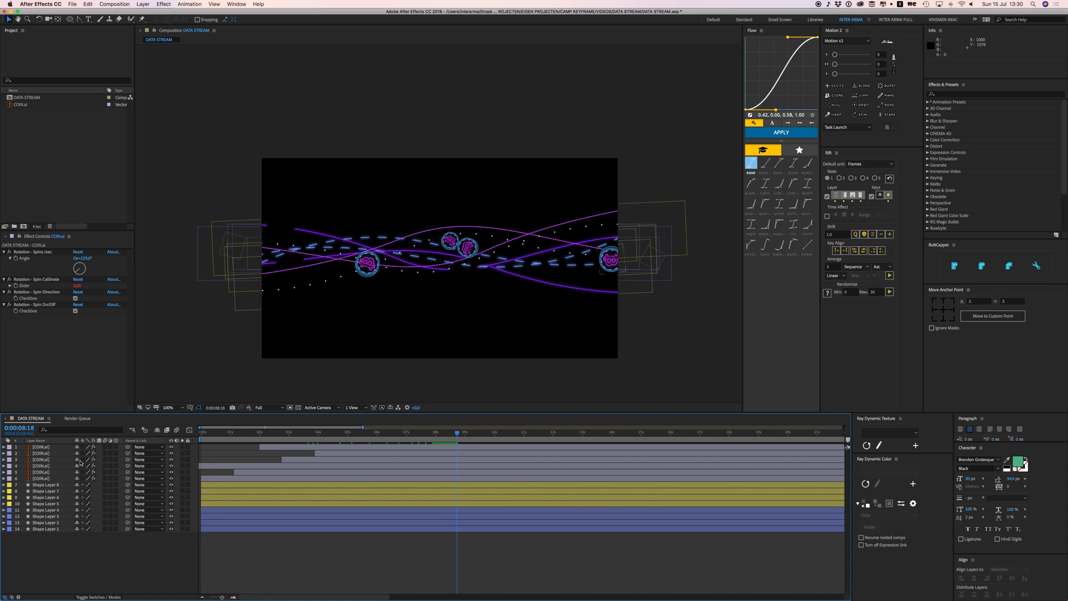
pyautogui.click(293, 479)
pyautogui.keyDown('super'); pyautogui.click(292, 467); pyautogui.keyUp('super')
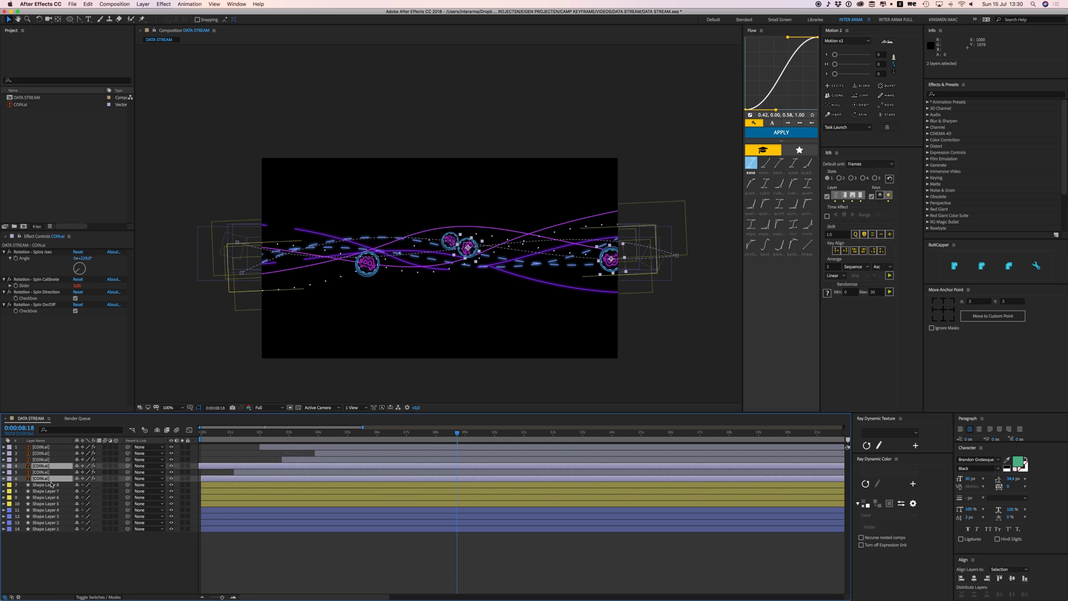
pyautogui.moveTo(51, 479); pyautogui.dragTo(105, 486)
pyautogui.click(147, 556)
pyautogui.moveTo(42, 453); pyautogui.dragTo(84, 532)
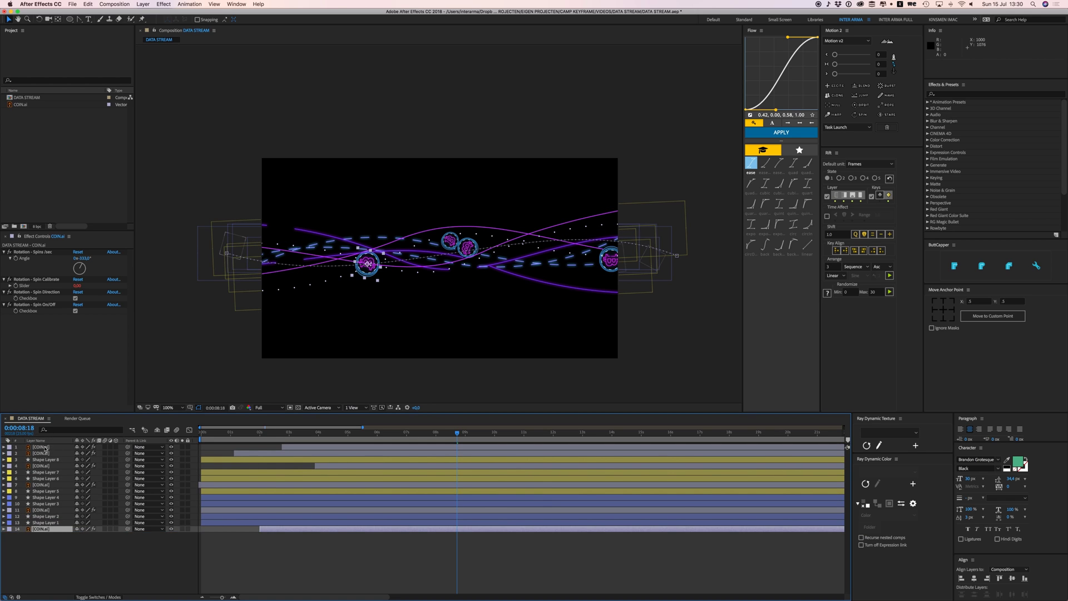
# Step: Move the topmost coin layer between Shape Layer 4 and Shape Layer 3, and preview the animation from the beginning
pyautogui.moveTo(42, 447); pyautogui.dragTo(86, 501)
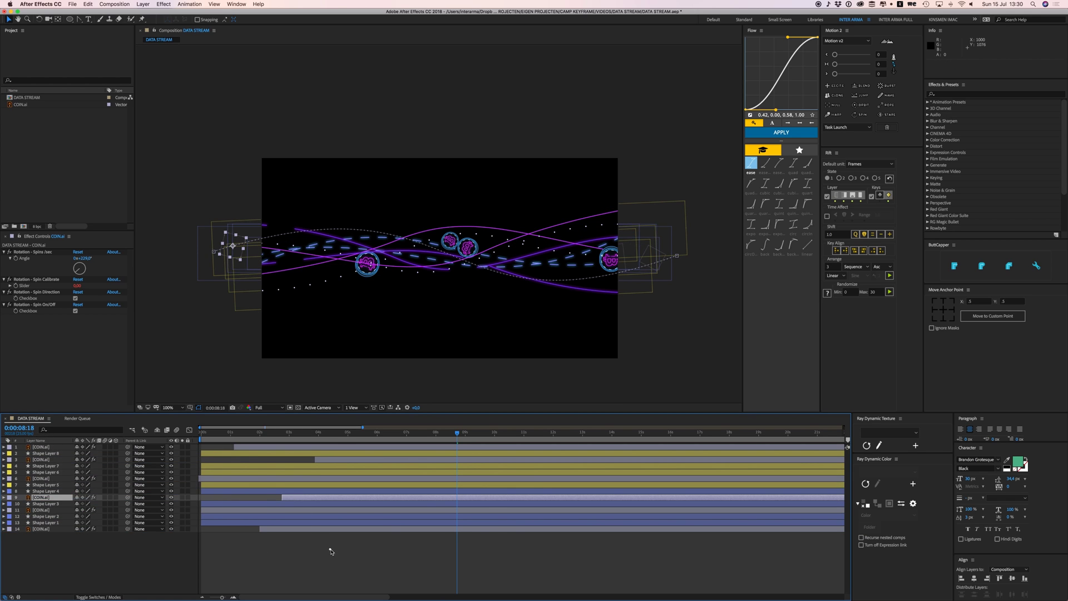
pyautogui.click(330, 550)
pyautogui.moveTo(298, 441); pyautogui.dragTo(161, 438)
pyautogui.press('space')
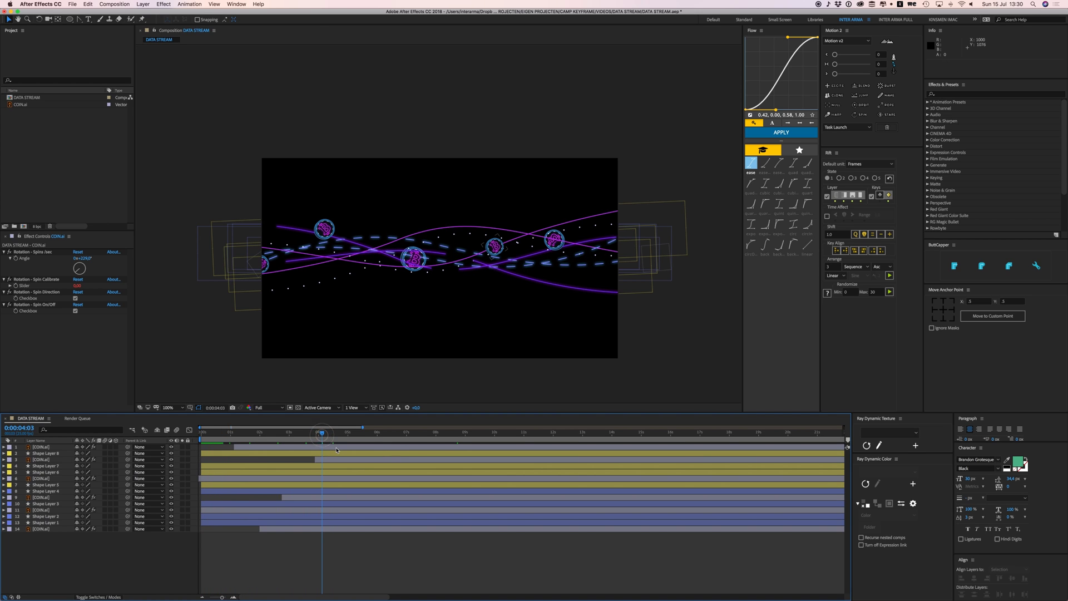
# Step: Set the work area start to 0:00:04:03 and preview the stream from there
pyautogui.press('b')
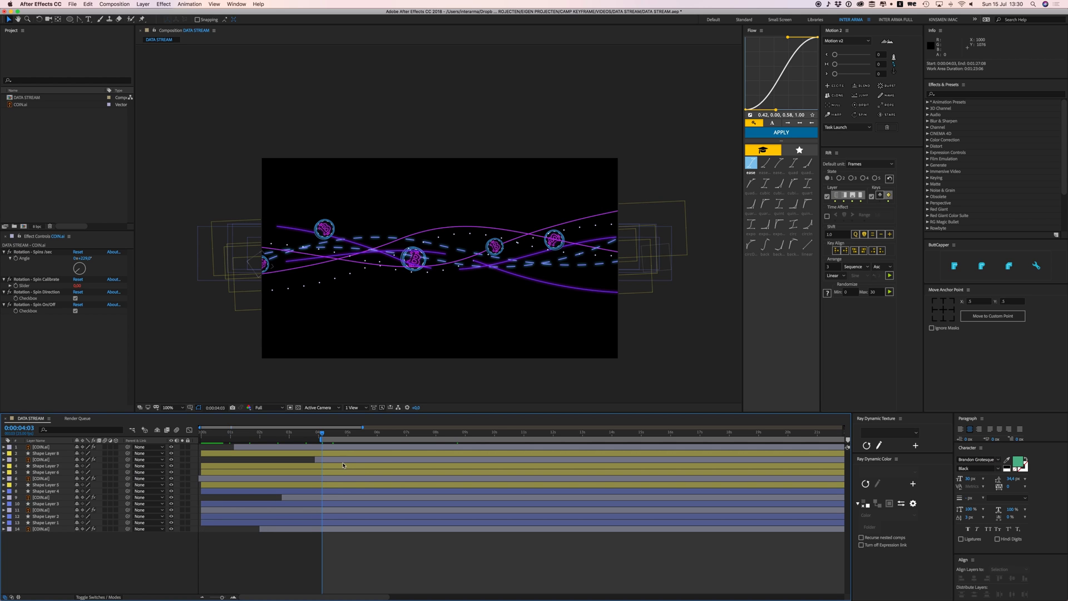
pyautogui.press('space')
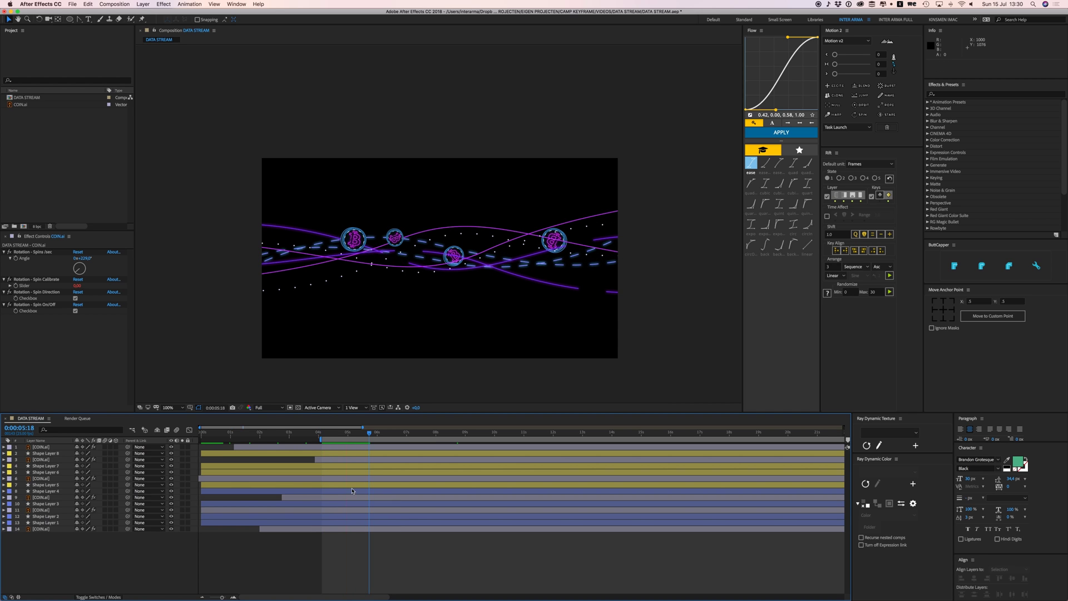
pyautogui.press('space')
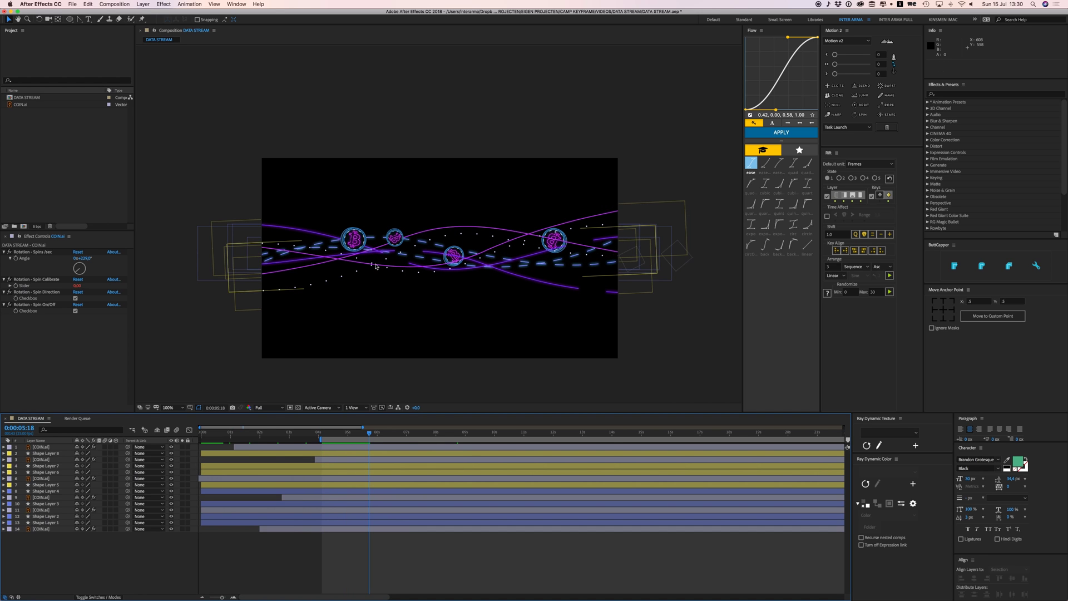
# Step: Try speeding up Shape Layer 4 by moving its last Offset keyframe to 0:00:00:22, and preview it from the beginning
pyautogui.click(46, 492)
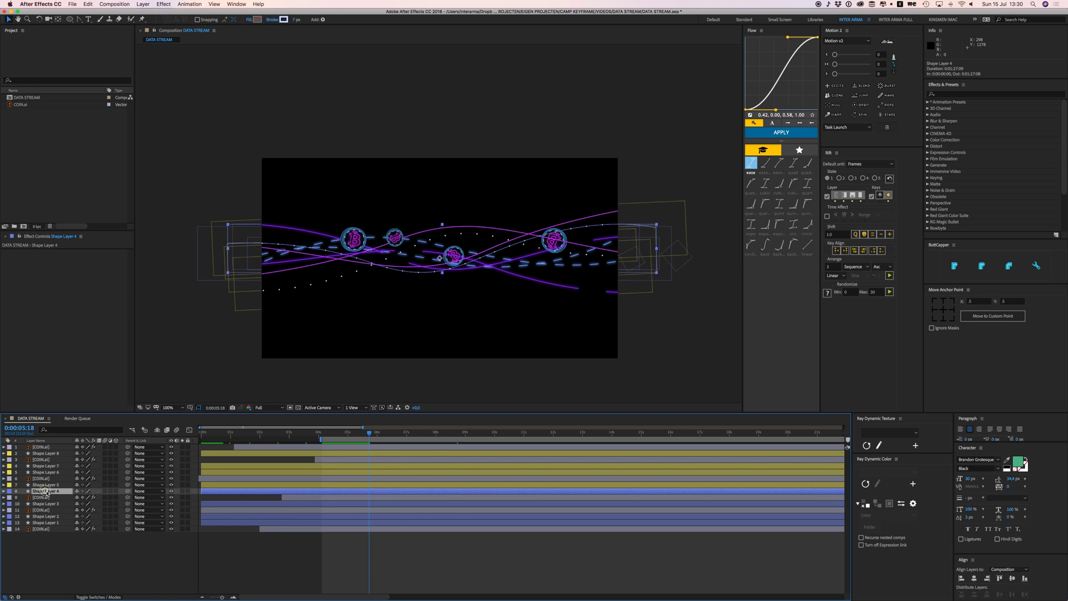
pyautogui.click(4, 491)
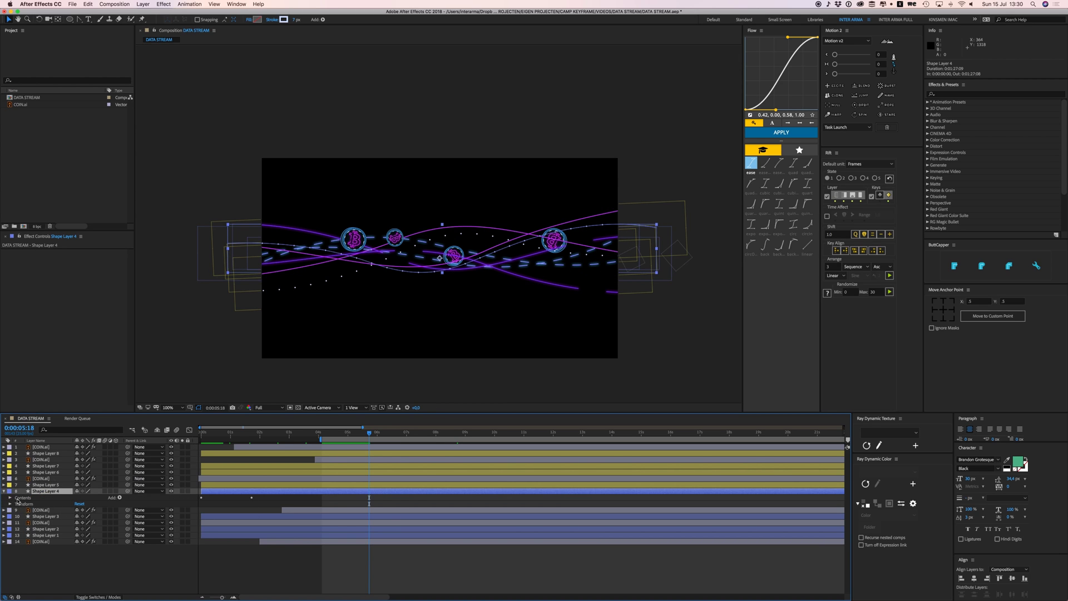
pyautogui.press('u')
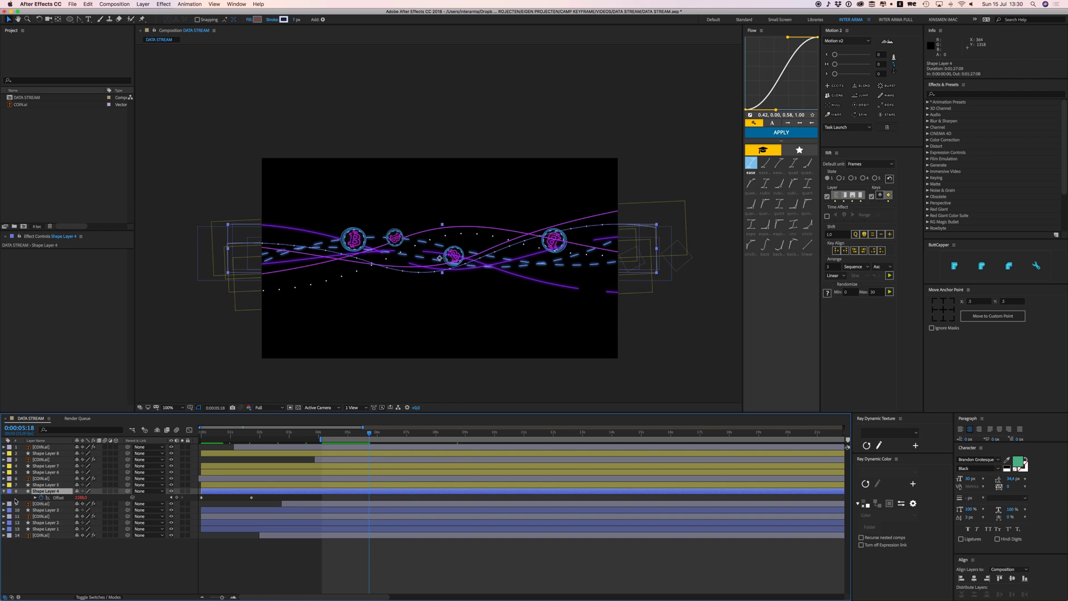
pyautogui.click(253, 500)
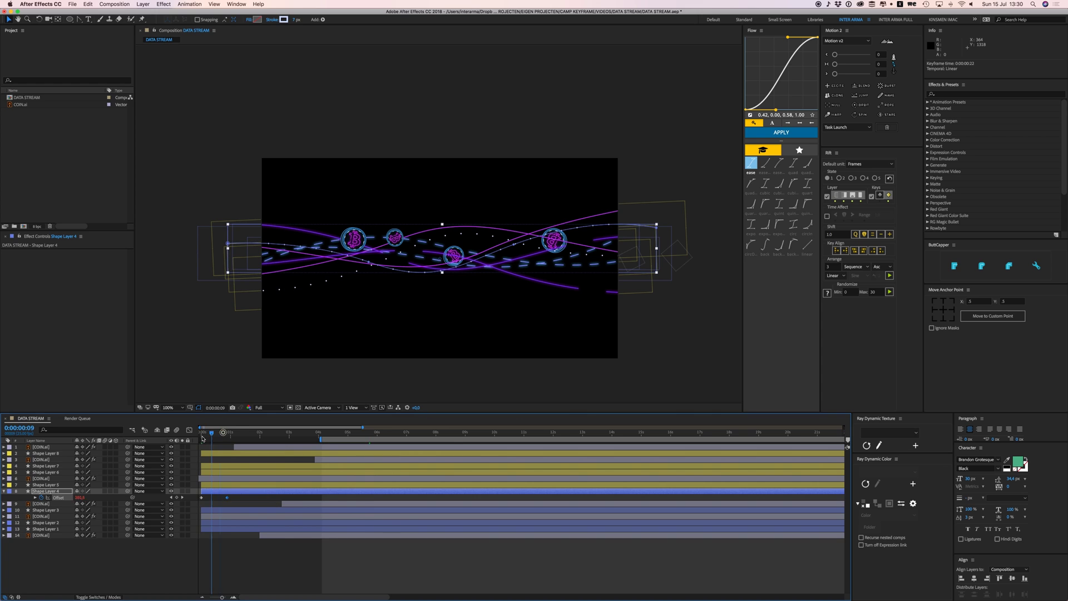
pyautogui.press('Home')
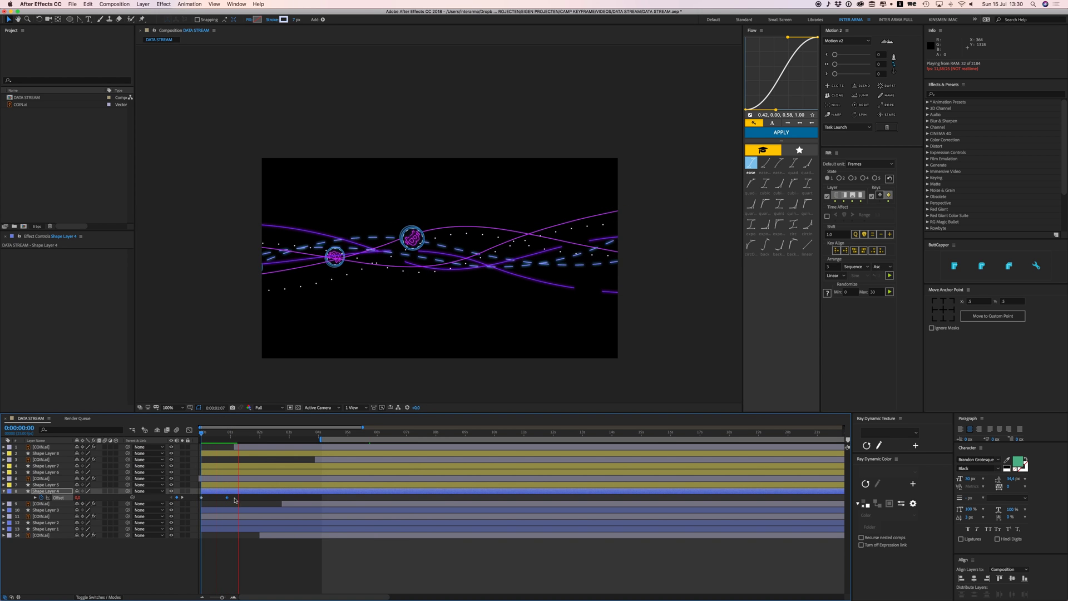
pyautogui.click(293, 565)
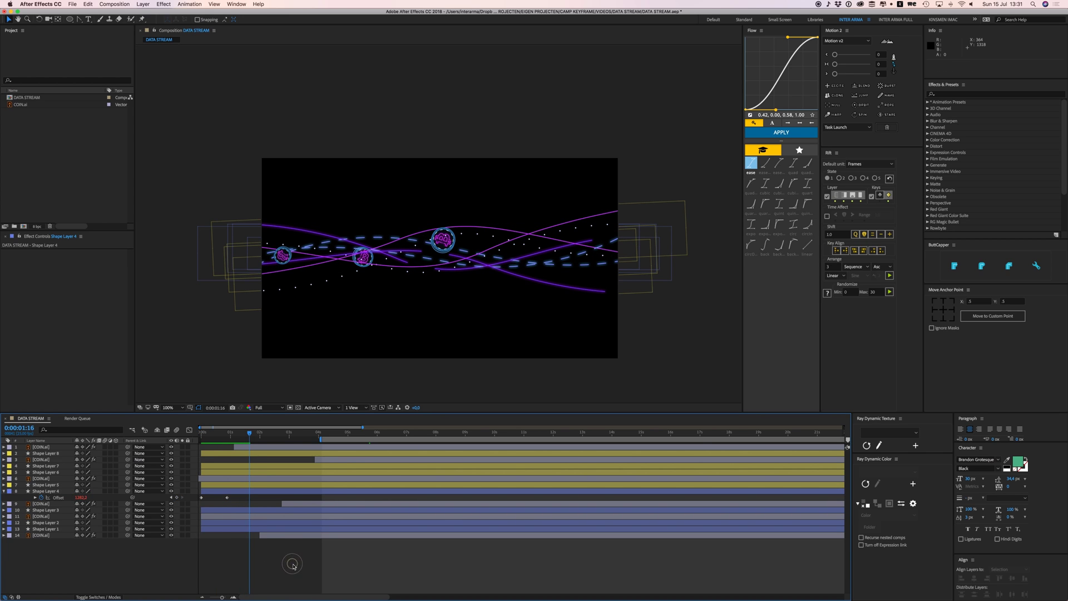
# Step: Try moving the last Offset keyframes of Shape Layers 8, 6, 5 and 1 earlier, the last one to 0:00:00:16, and preview
pyautogui.press('u')
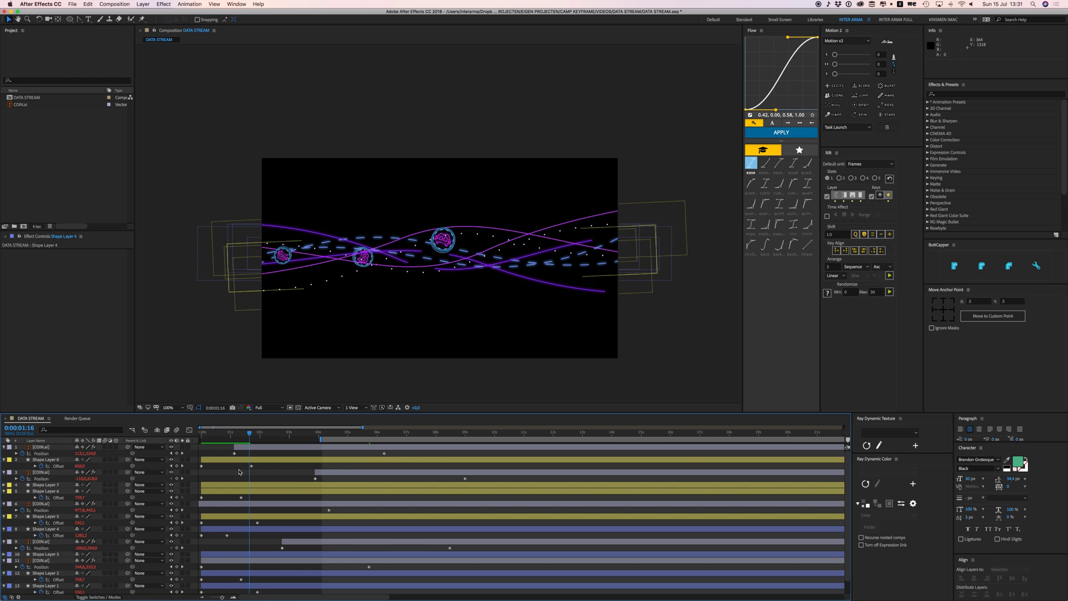
pyautogui.moveTo(252, 465); pyautogui.dragTo(224, 523)
pyautogui.scroll(-1, 250, 532)
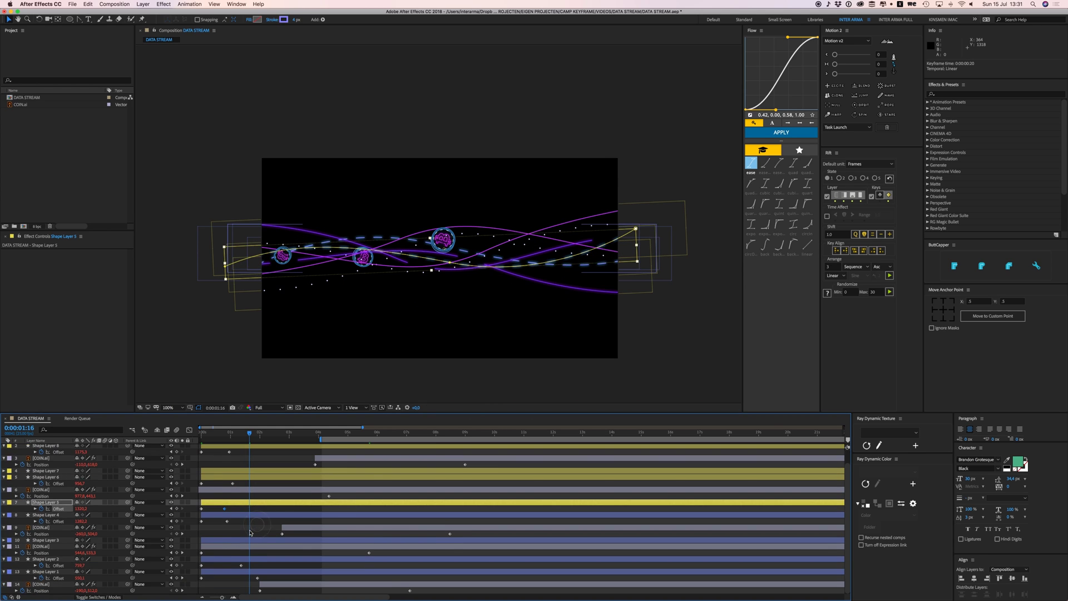
pyautogui.moveTo(258, 579); pyautogui.dragTo(220, 578)
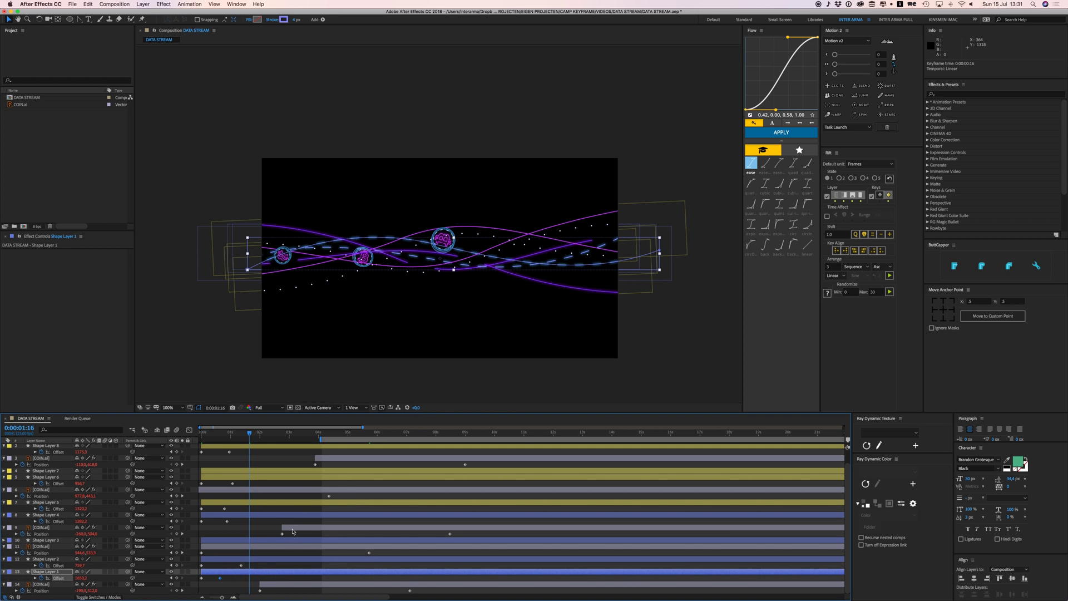
pyautogui.press('space')
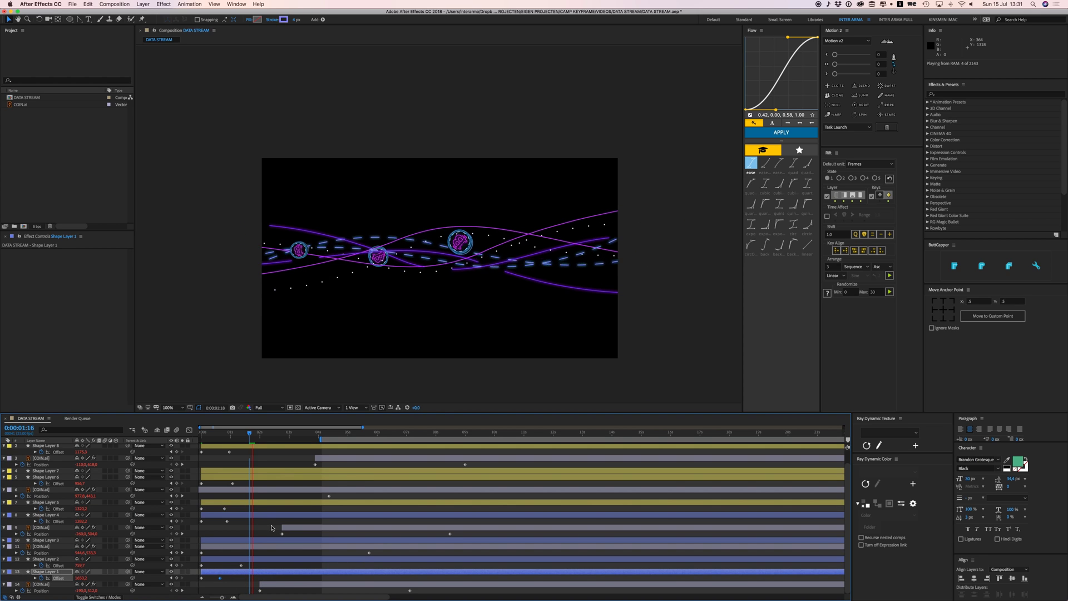
# Step: Undo all the Offset keyframe moves, collapse the layer properties and preview the original line speed
pyautogui.press('super+z')
pyautogui.press('super+z')
pyautogui.press('super+z')
pyautogui.press('super+z')
pyautogui.press('super+z')
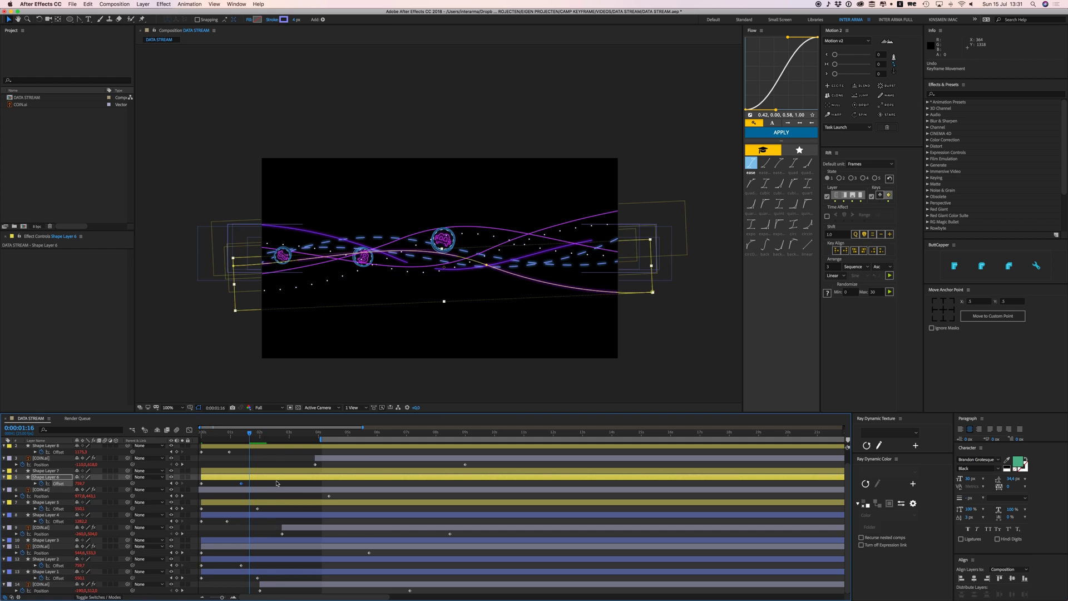
pyautogui.click(283, 465)
pyautogui.press('u')
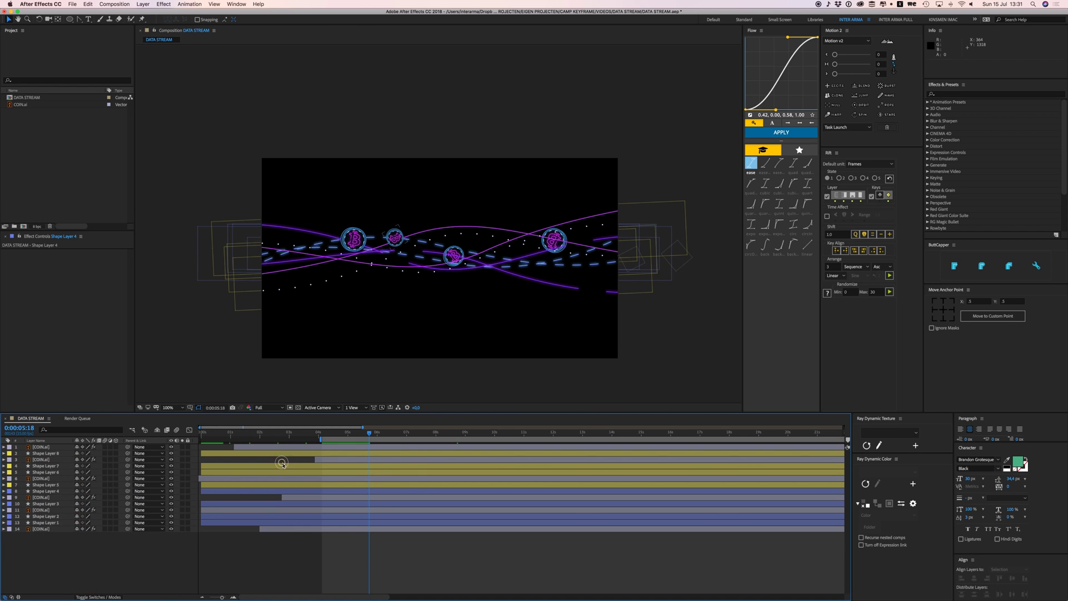
pyautogui.press('space')
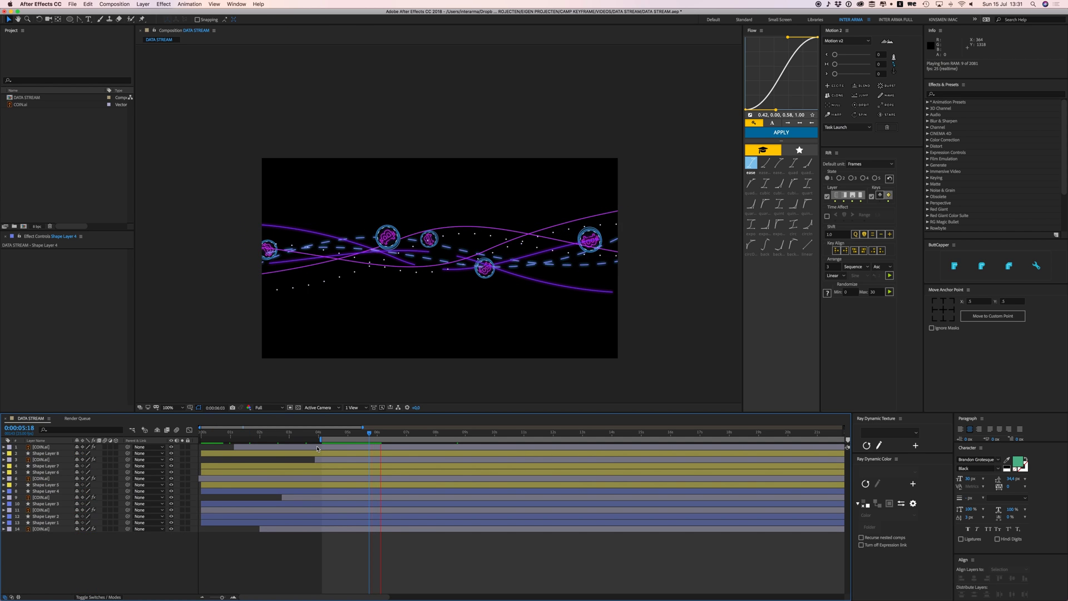
# Step: Duplicate Shape Layers 1 through 8, leaving the coin layers out
pyautogui.click(273, 453)
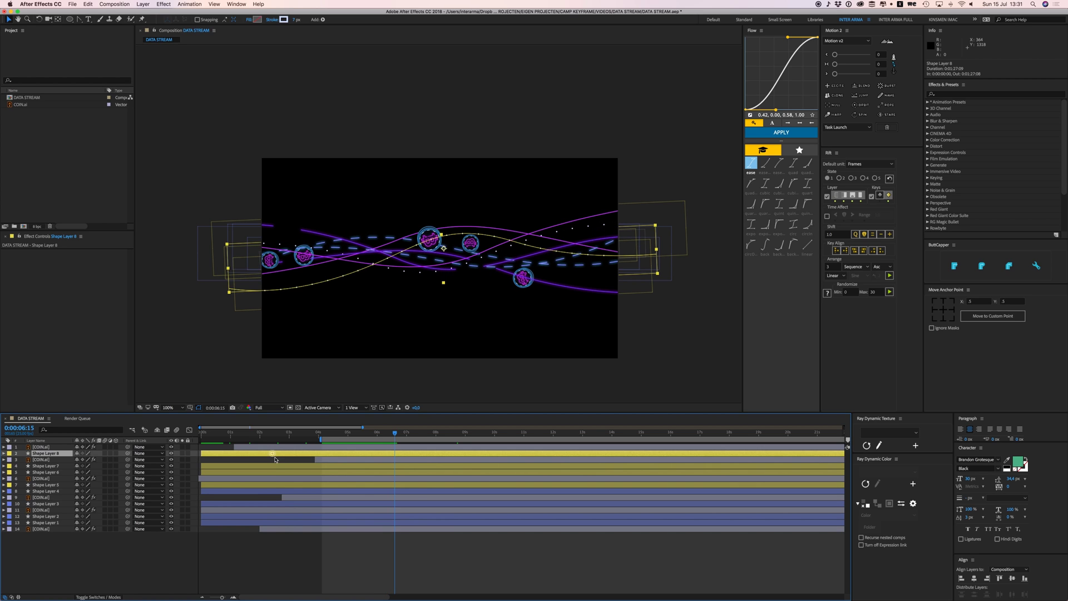
pyautogui.keyDown('super'); pyautogui.click(279, 466); pyautogui.keyUp('super')
pyautogui.keyDown('super'); pyautogui.click(280, 472); pyautogui.keyUp('super')
pyautogui.keyDown('super'); pyautogui.click(281, 485); pyautogui.keyUp('super')
pyautogui.keyDown('super'); pyautogui.click(282, 491); pyautogui.keyUp('super')
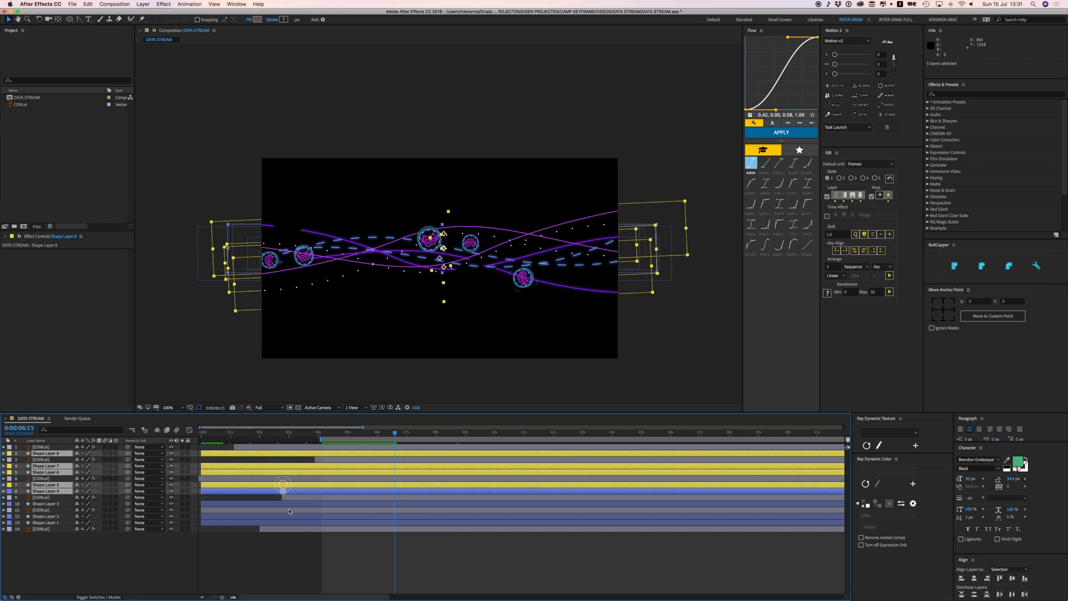
pyautogui.keyDown('super'); pyautogui.click(290, 503); pyautogui.keyUp('super')
pyautogui.keyDown('super'); pyautogui.click(289, 516); pyautogui.keyUp('super')
pyautogui.keyDown('super'); pyautogui.click(288, 523); pyautogui.keyUp('super')
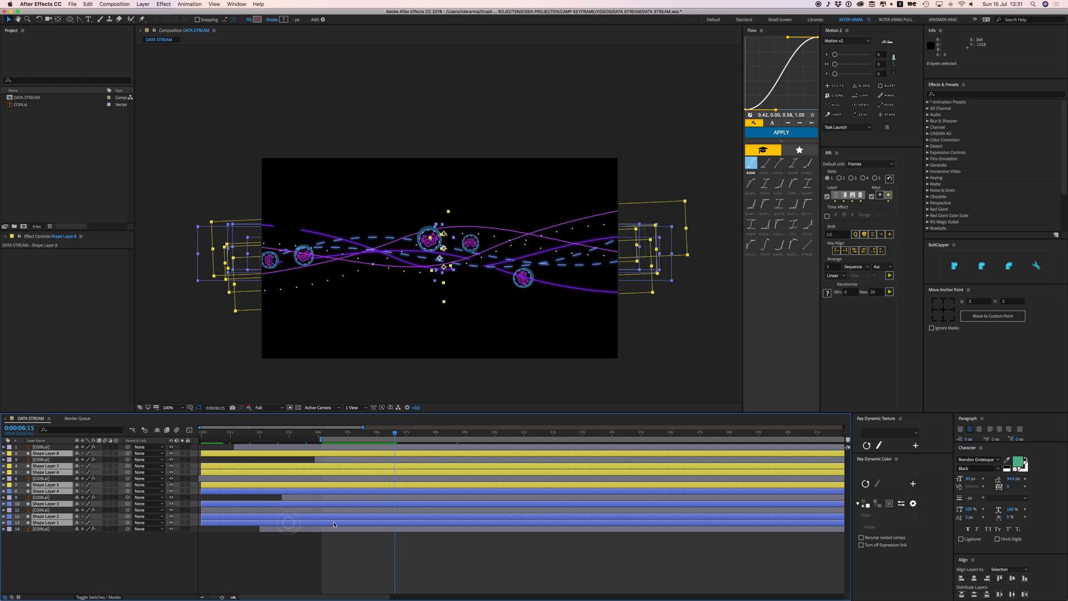
pyautogui.press('super+d')
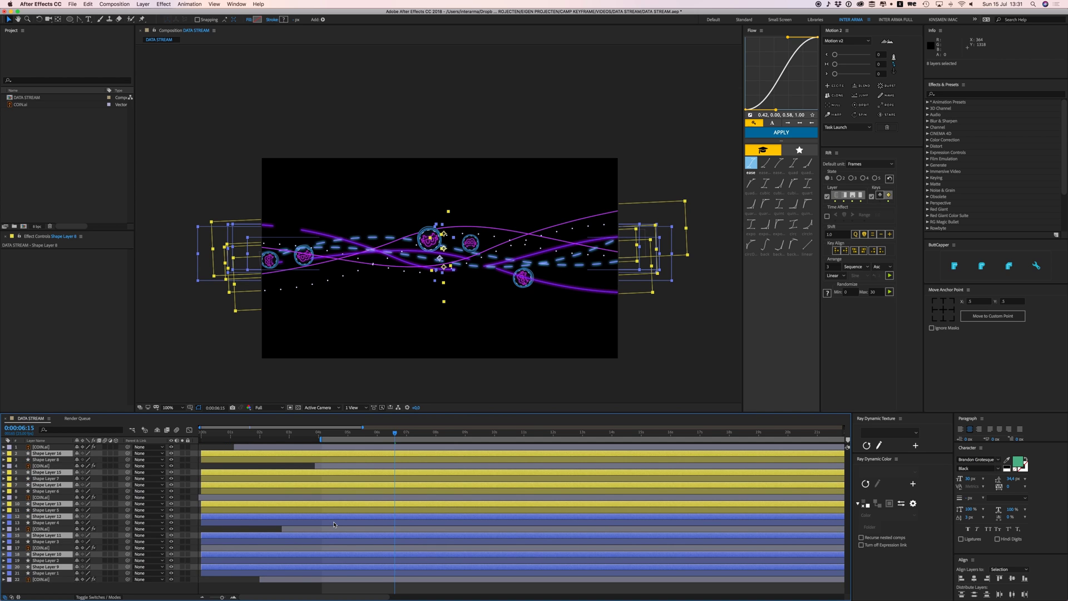
# Step: Send the duplicated shape layers below all coin layers and rotate them together so the lines slope upward to the right
pyautogui.press('super+alt+Down')
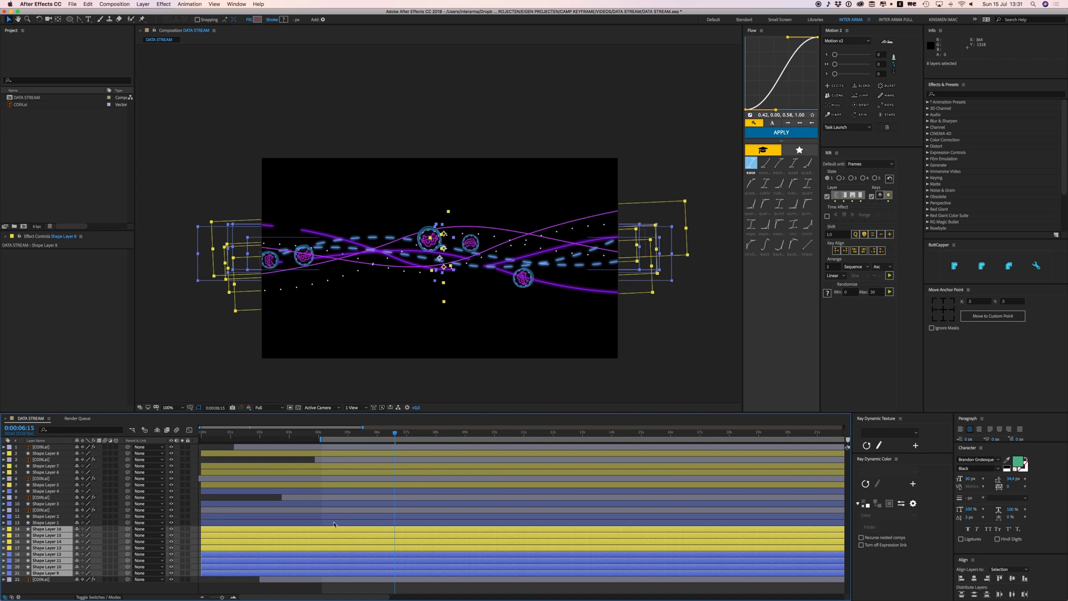
pyautogui.press('super+bracketleft')
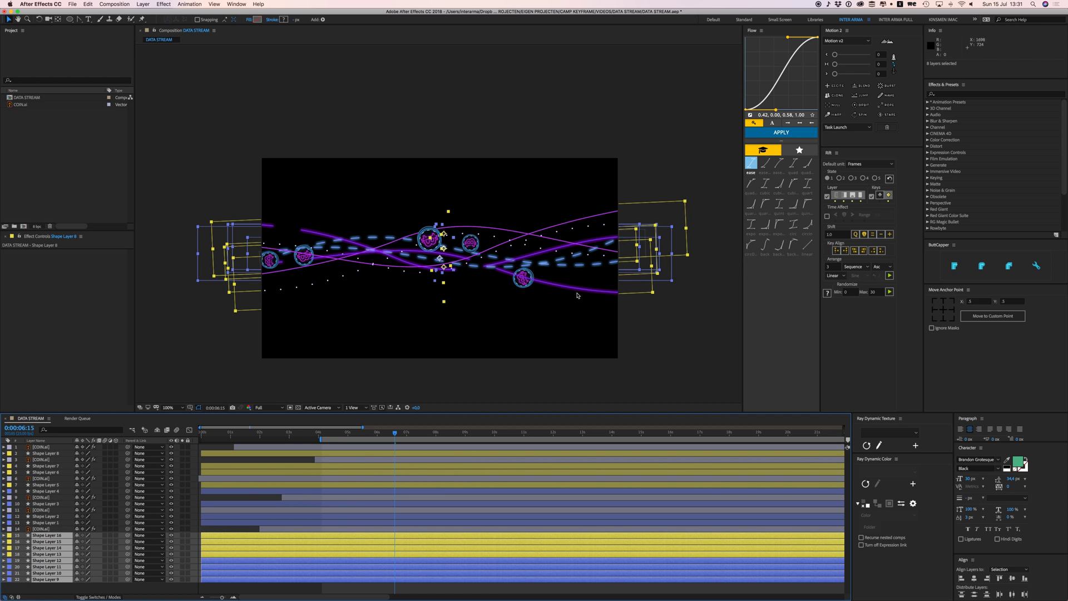
pyautogui.press('w')
pyautogui.moveTo(584, 334); pyautogui.dragTo(460, 312)
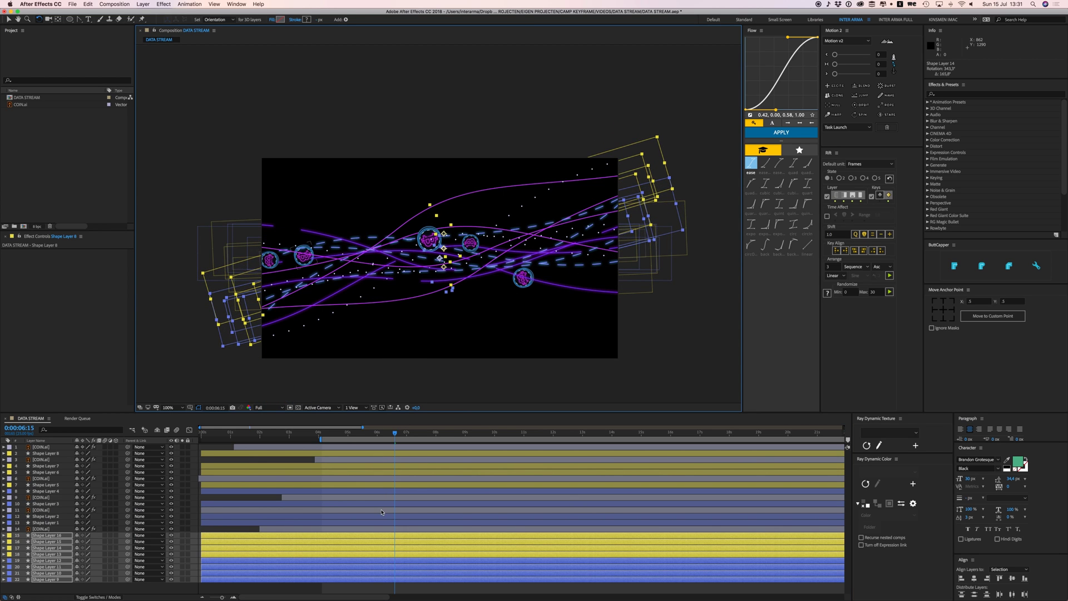
# Step: Duplicate the rotated lines, bring the copies to the top of the stack and rotate them to slope downward to the right
pyautogui.press('super+d')
pyautogui.press('super+shift+bracketright')
pyautogui.moveTo(504, 349); pyautogui.dragTo(247, 209)
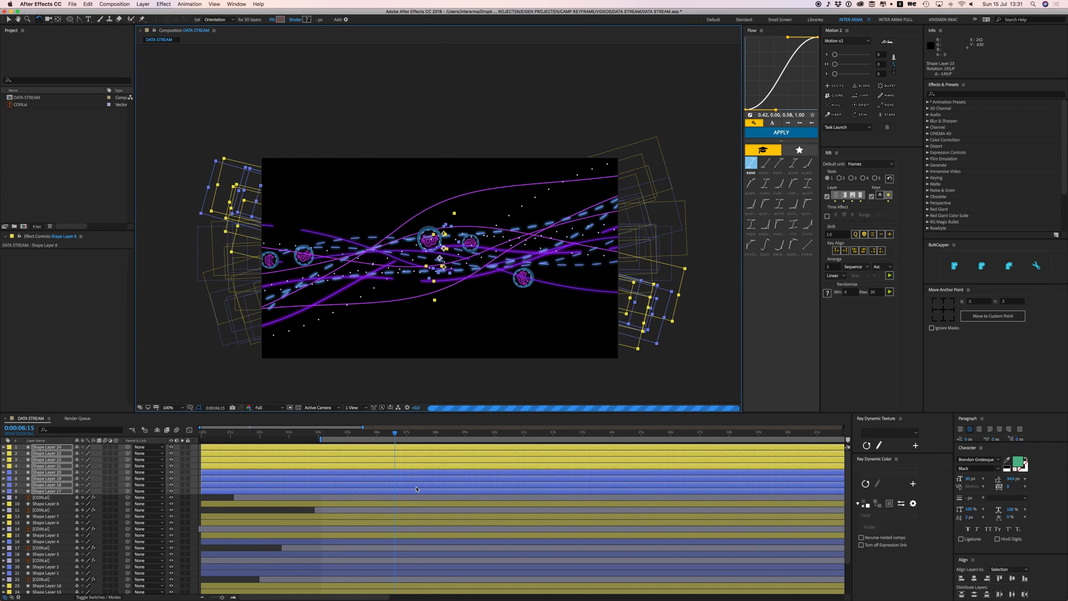
# Step: Deselect the layers and preview the denser stream from about 0:00:06:15
pyautogui.click(297, 510)
pyautogui.press('space')
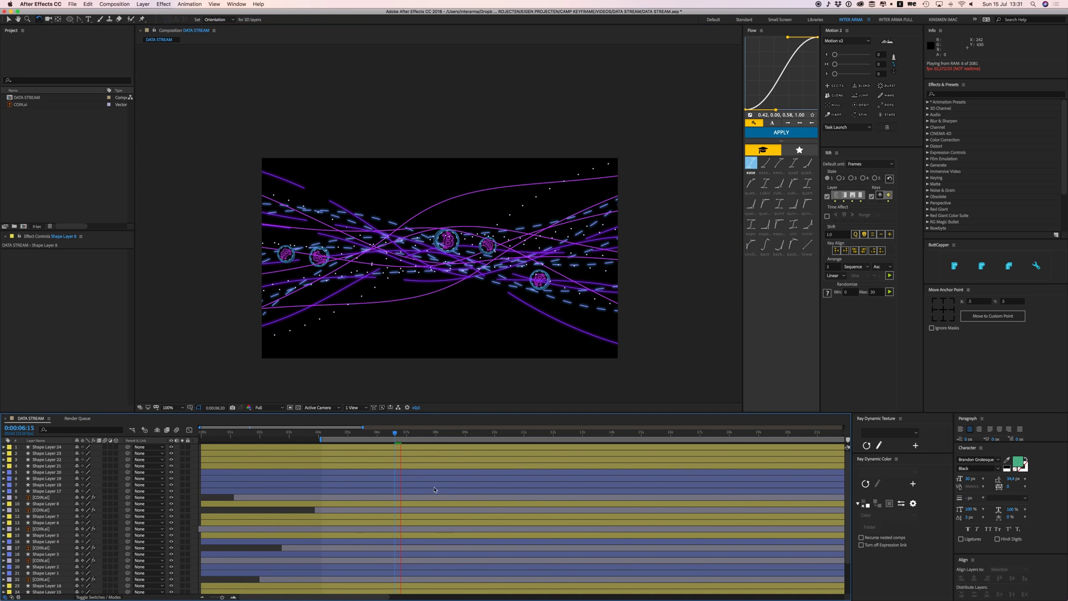
pyautogui.press('space')
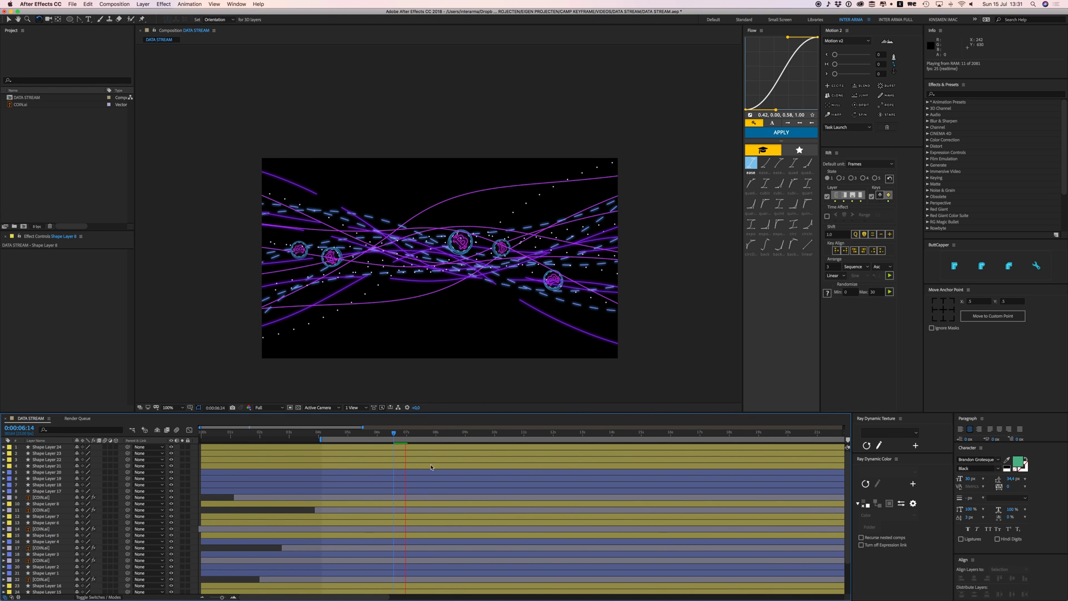
pyautogui.press('space')
# Step: Reduce the tilt of Shape Layers 17 through 24 and move the group lower in the frame
pyautogui.click(322, 446)
pyautogui.keyDown('shift'); pyautogui.click(324, 489); pyautogui.keyUp('shift')
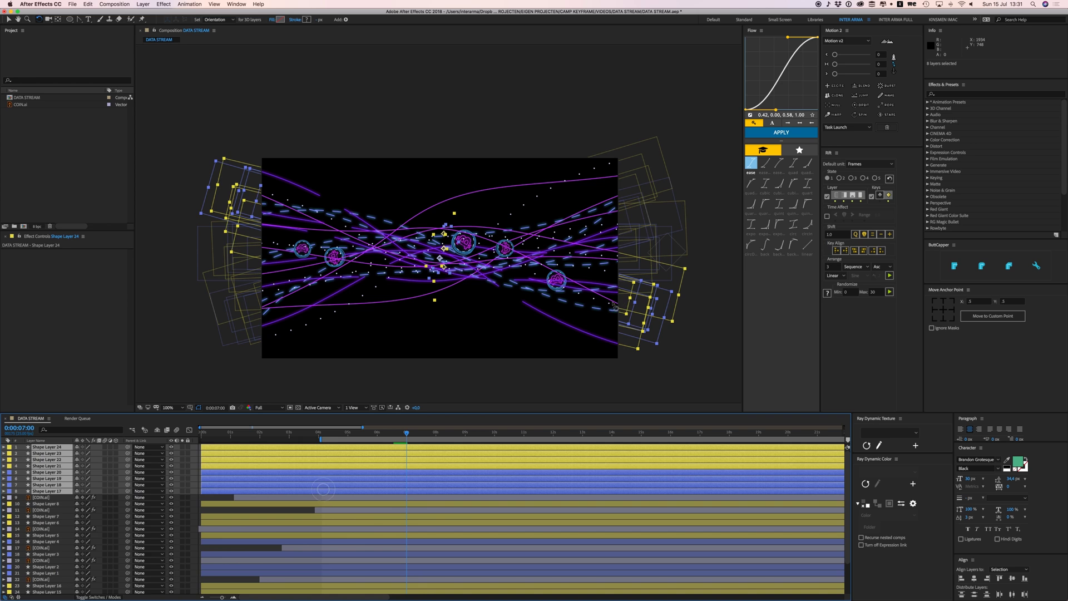
pyautogui.moveTo(631, 346); pyautogui.dragTo(609, 350)
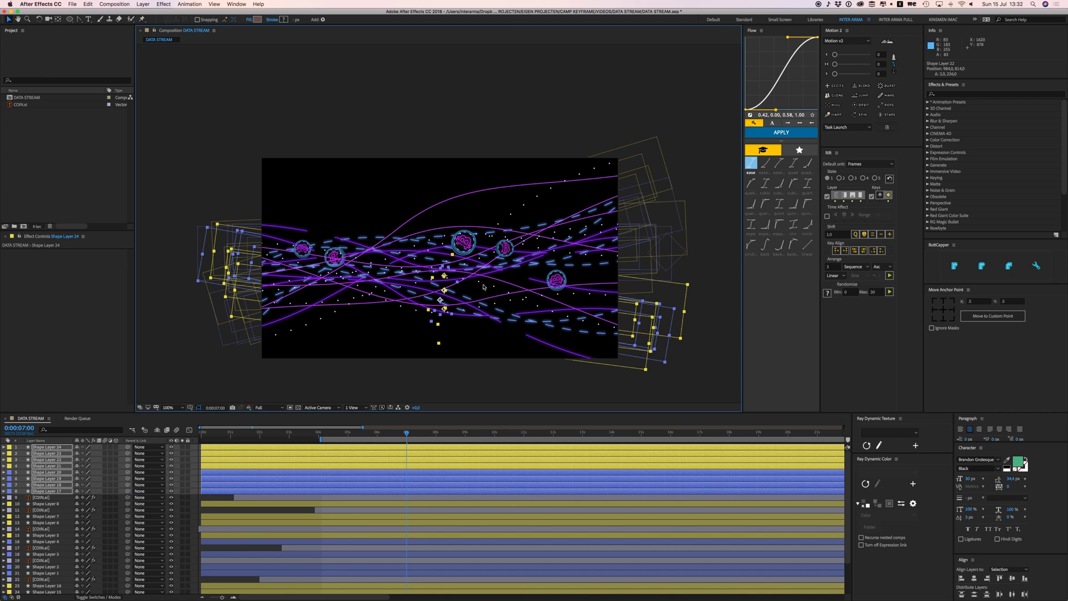
# Step: Reduce the tilt of Shape Layers 9 through 16, move the group higher in the frame and preview from 0:00:07:00
pyautogui.scroll(-3, 301, 529)
pyautogui.click(291, 547)
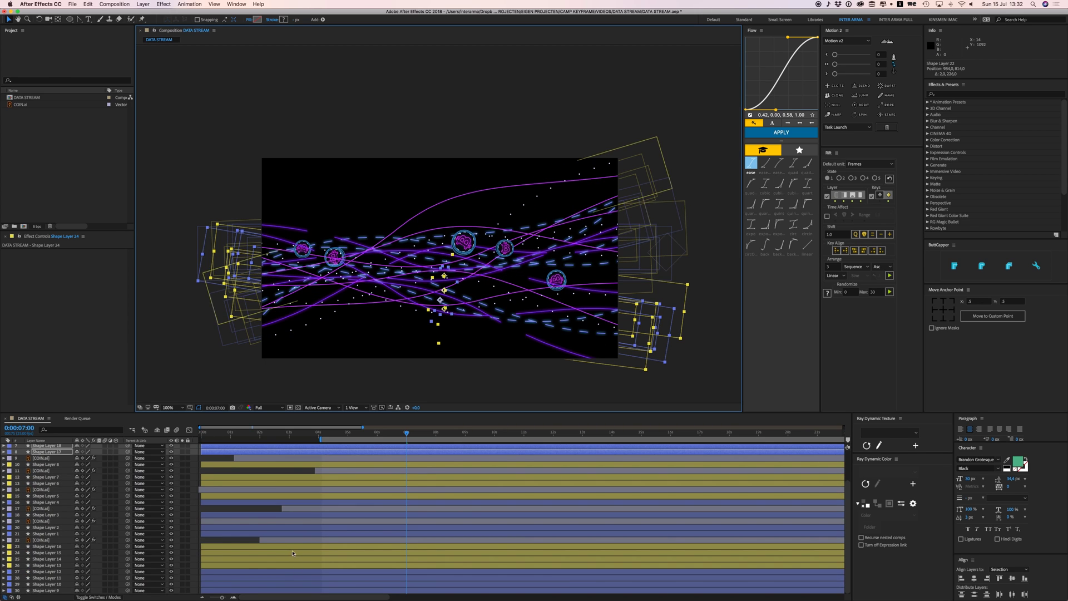
pyautogui.keyDown('shift'); pyautogui.click(310, 589); pyautogui.keyUp('shift')
pyautogui.moveTo(645, 161)
pyautogui.mouseDown()
pyautogui.moveTo(634, 203)
pyautogui.moveTo(624, 163)
pyautogui.mouseUp()
pyautogui.click(272, 470)
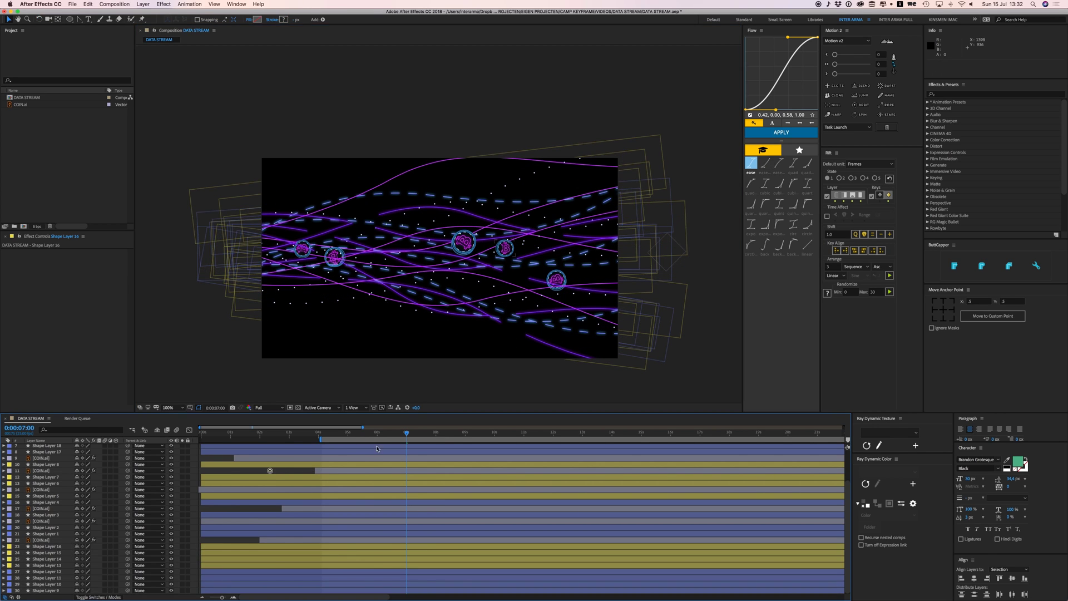
pyautogui.press('space')
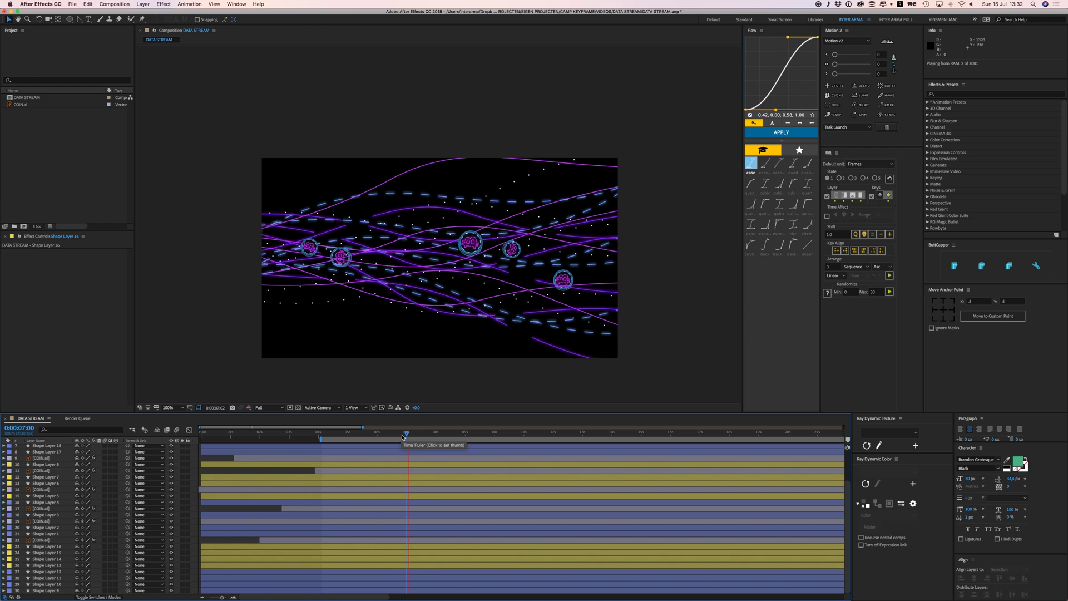